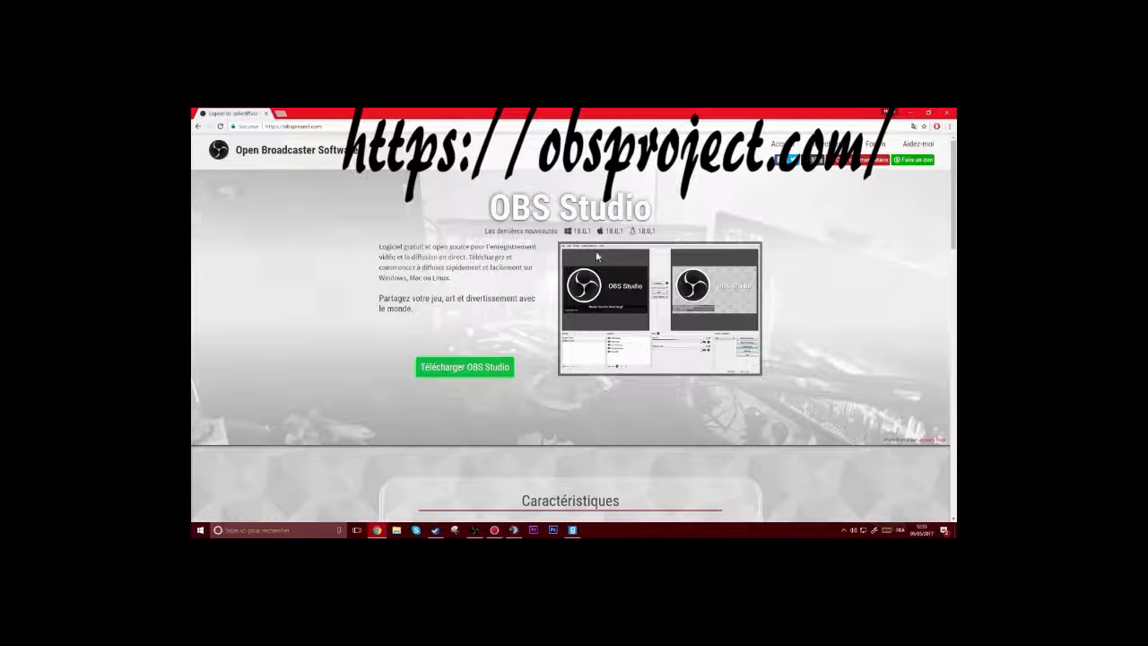
Step: Look over the OBS Studio homepage, including its feature list and the supported streaming platforms
left_click(360, 127)
left_click(360, 127)
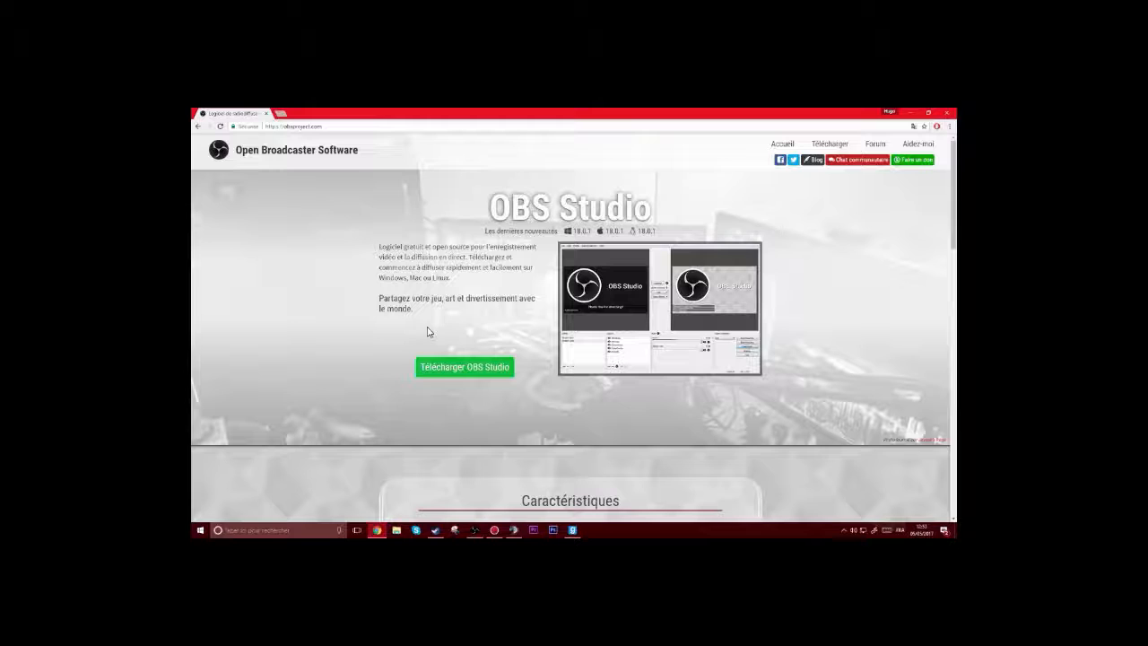
scroll(532, 338, "down", 5)
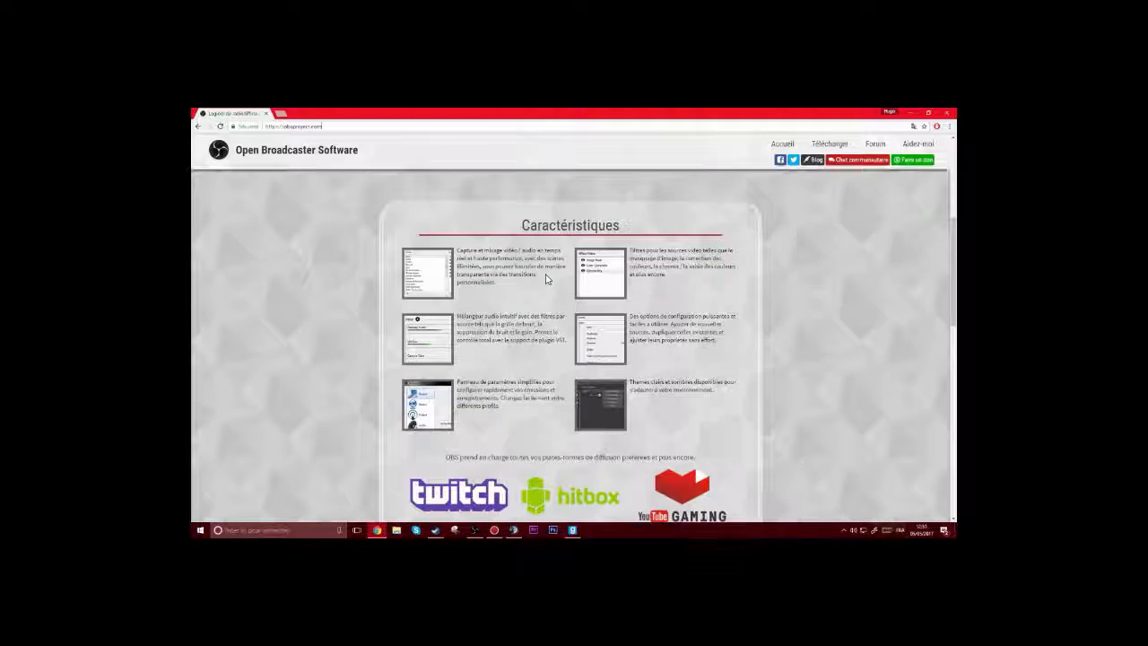
scroll(545, 279, "down", 3)
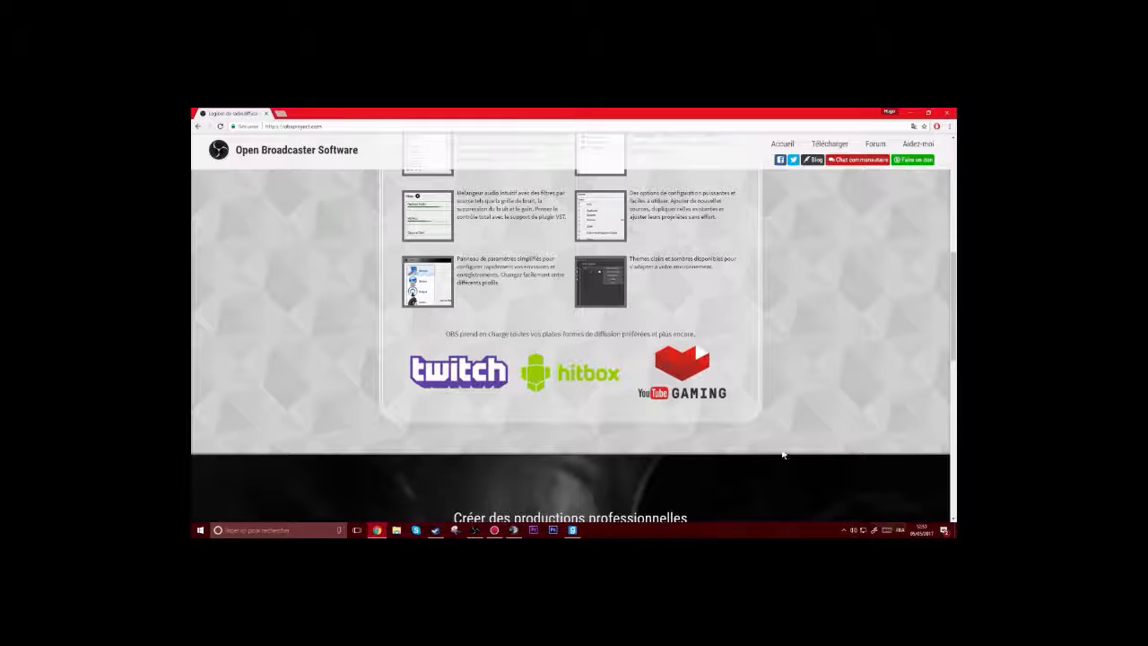
scroll(747, 409, "up", 7)
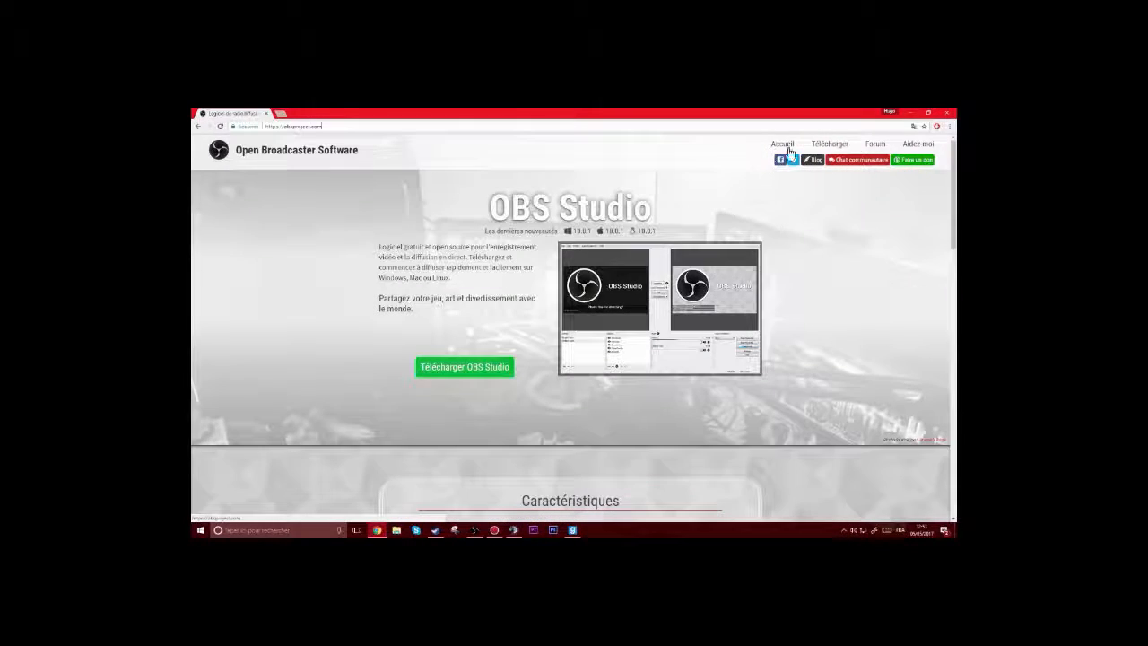
Step: Open the OBS download page and start downloading the OBS Classic installer
left_click(825, 148)
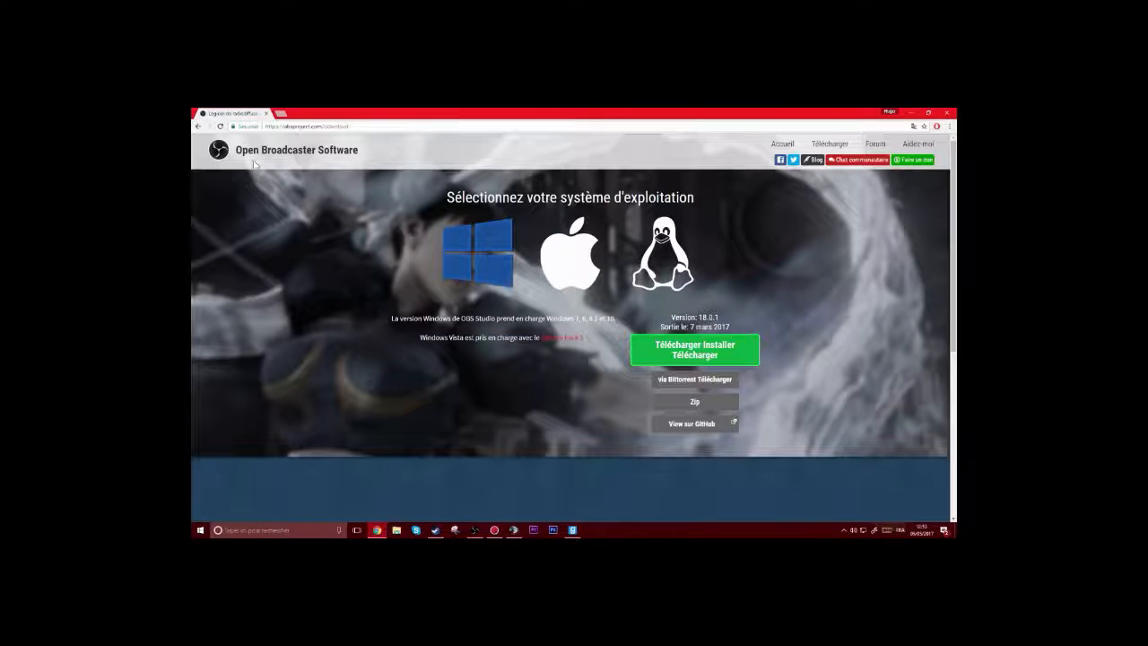
scroll(868, 256, "down", 2)
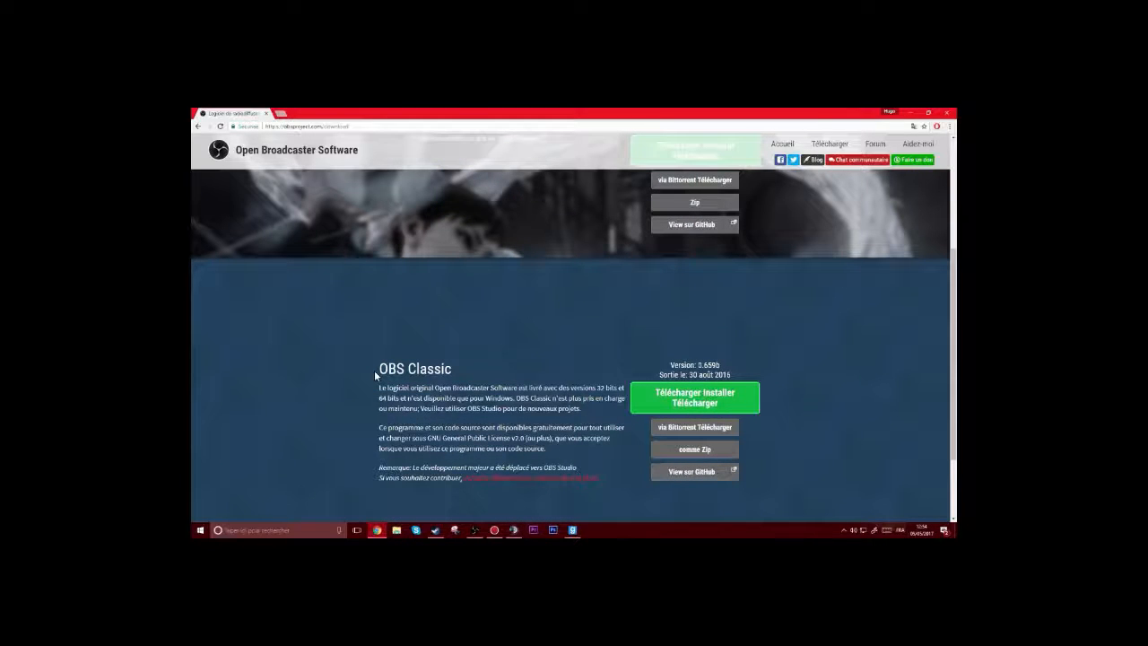
scroll(374, 370, "down", 1)
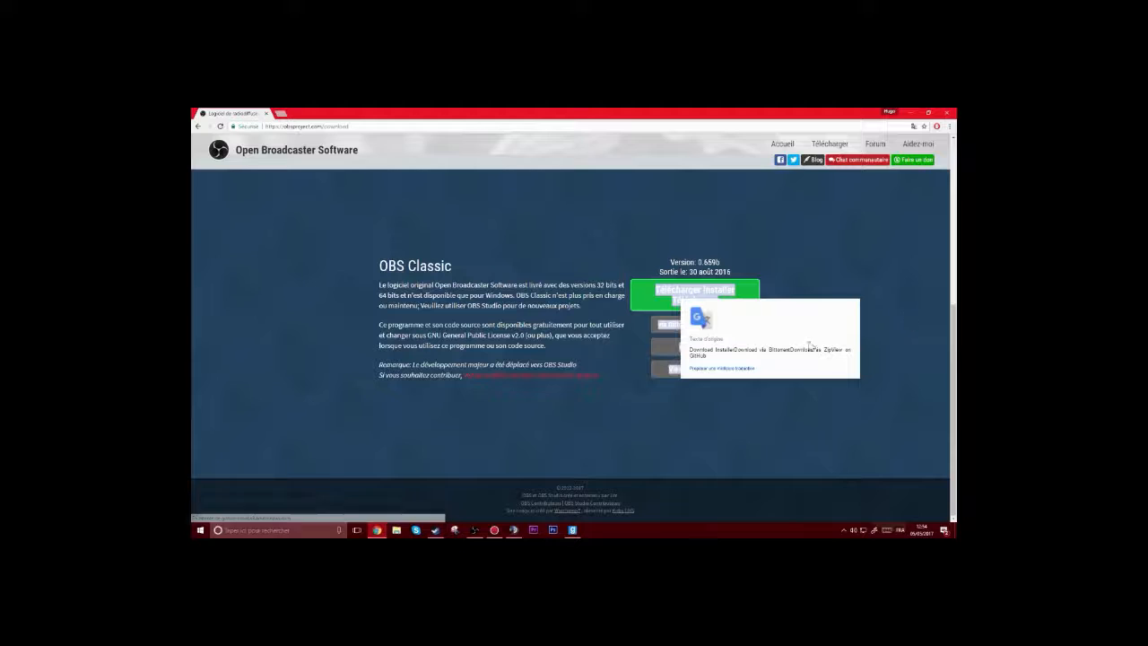
left_click(674, 301)
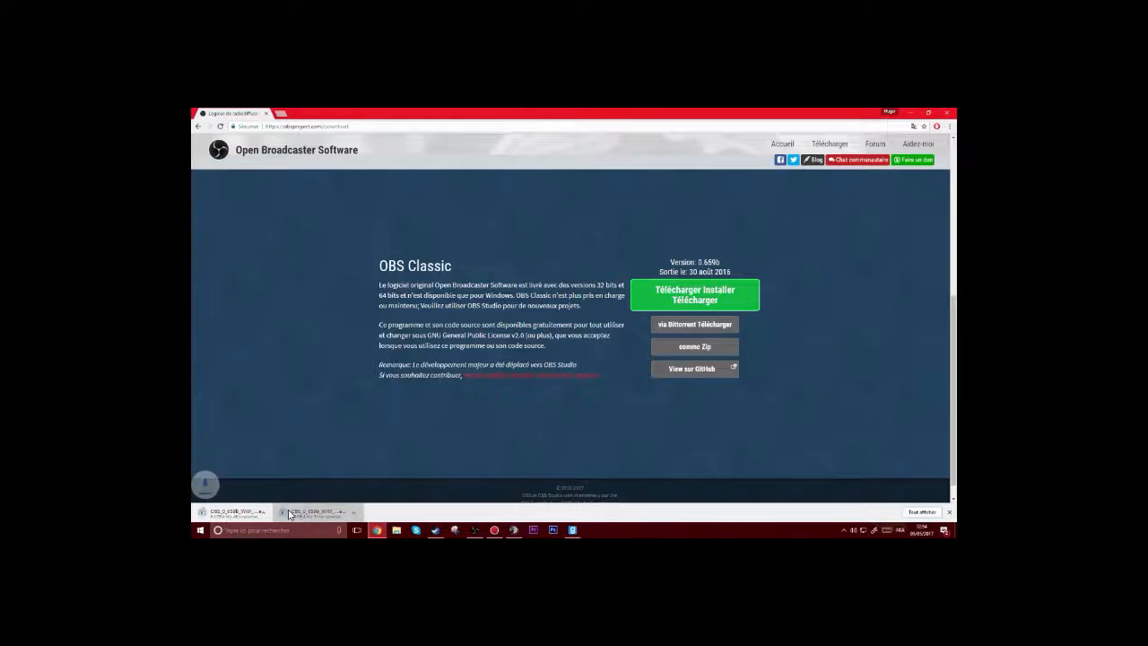
Step: Cancel both OBS Classic installer downloads and dismiss the download bar
left_click(274, 512)
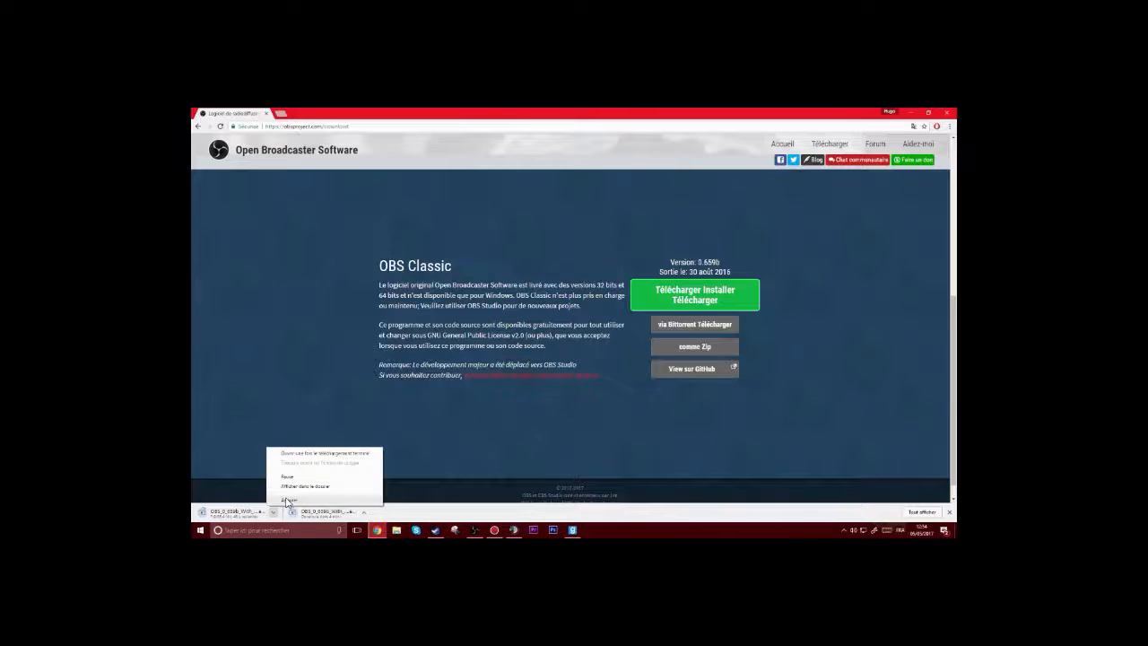
left_click(289, 499)
left_click(363, 512)
left_click(376, 500)
left_click(948, 511)
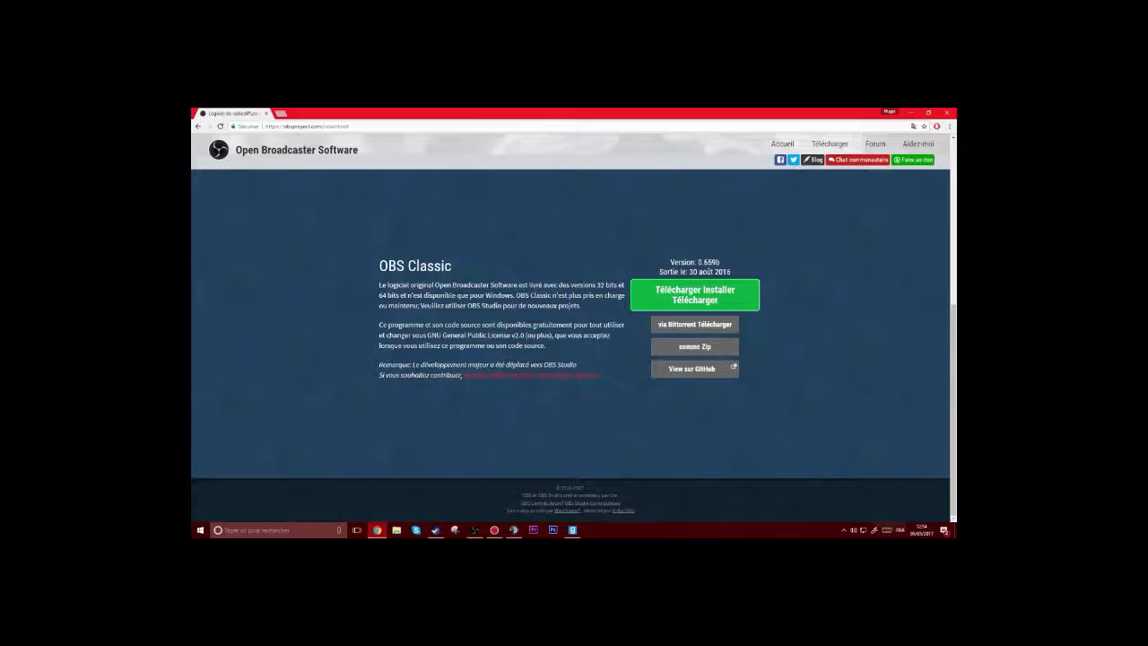
Step: Switch to OBS Classic, look through the sources of several scenes and try the microphone and desktop volume controls
left_click(474, 530)
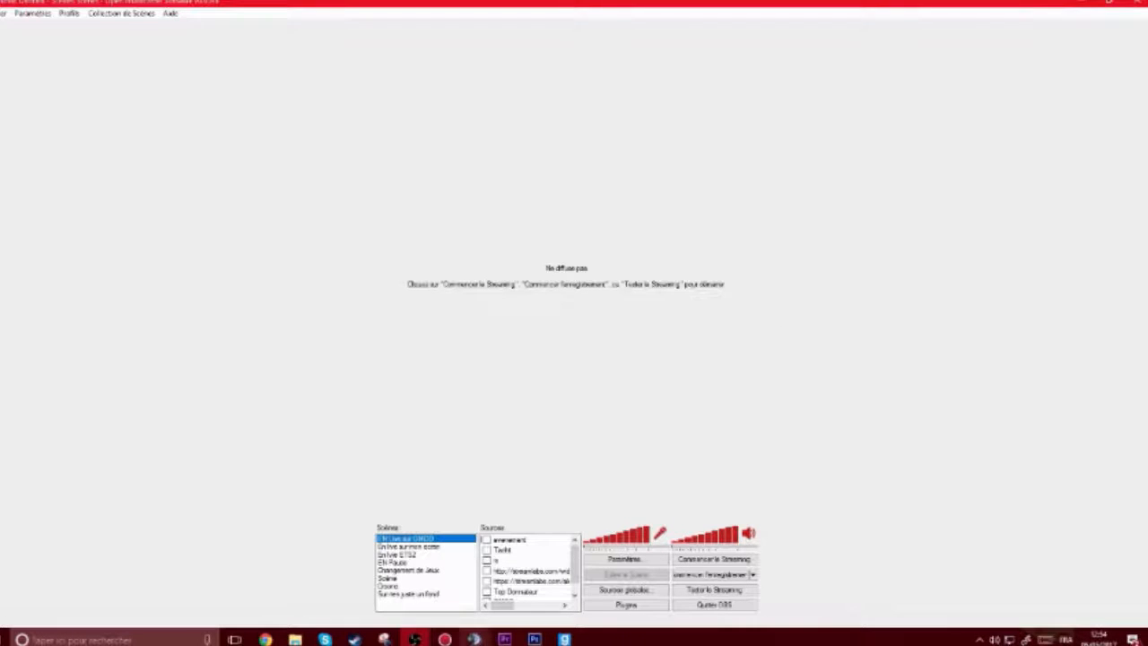
left_click(419, 594)
left_click(412, 578)
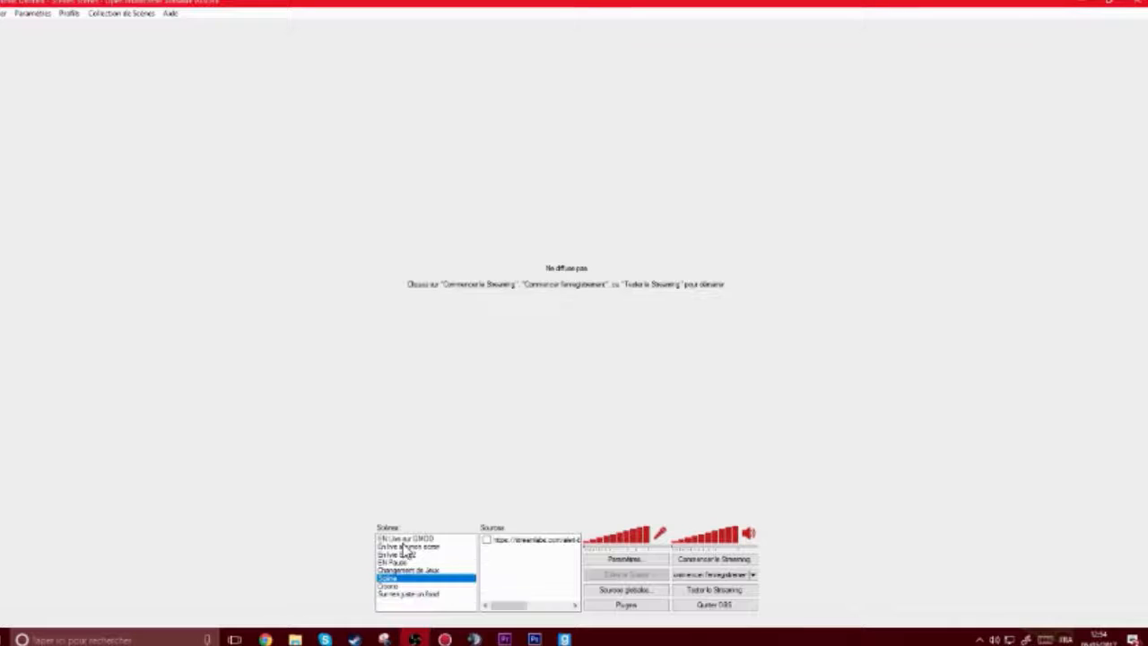
left_click(406, 547)
left_click(418, 538)
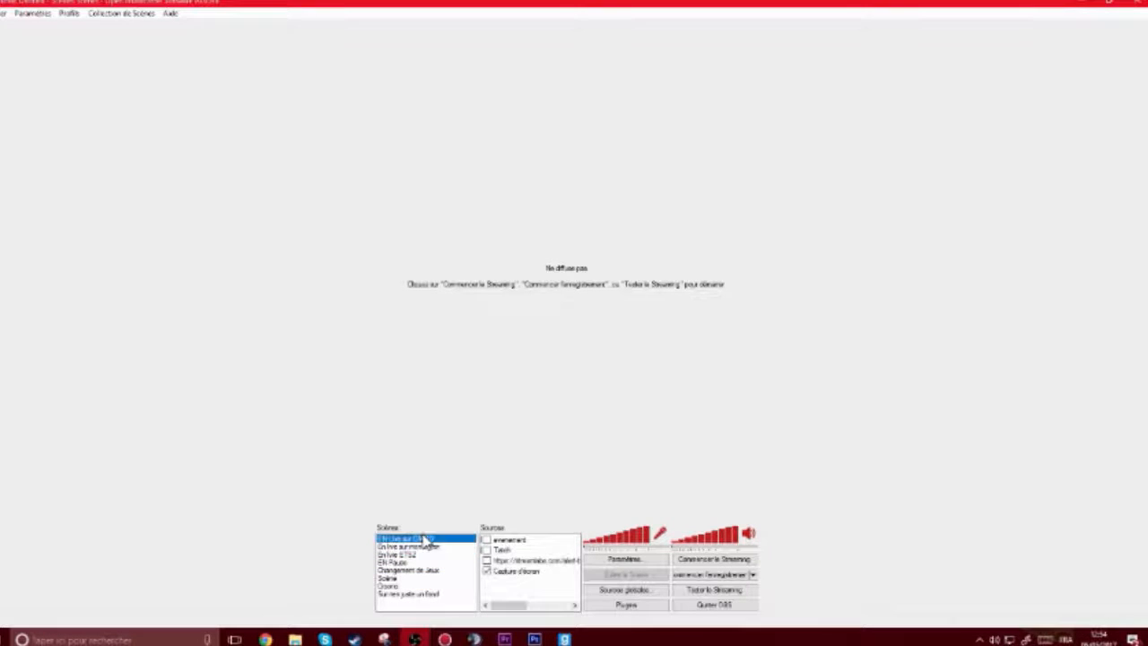
left_click_drag(625, 541, 1005, 585)
left_click_drag(730, 540, 765, 533)
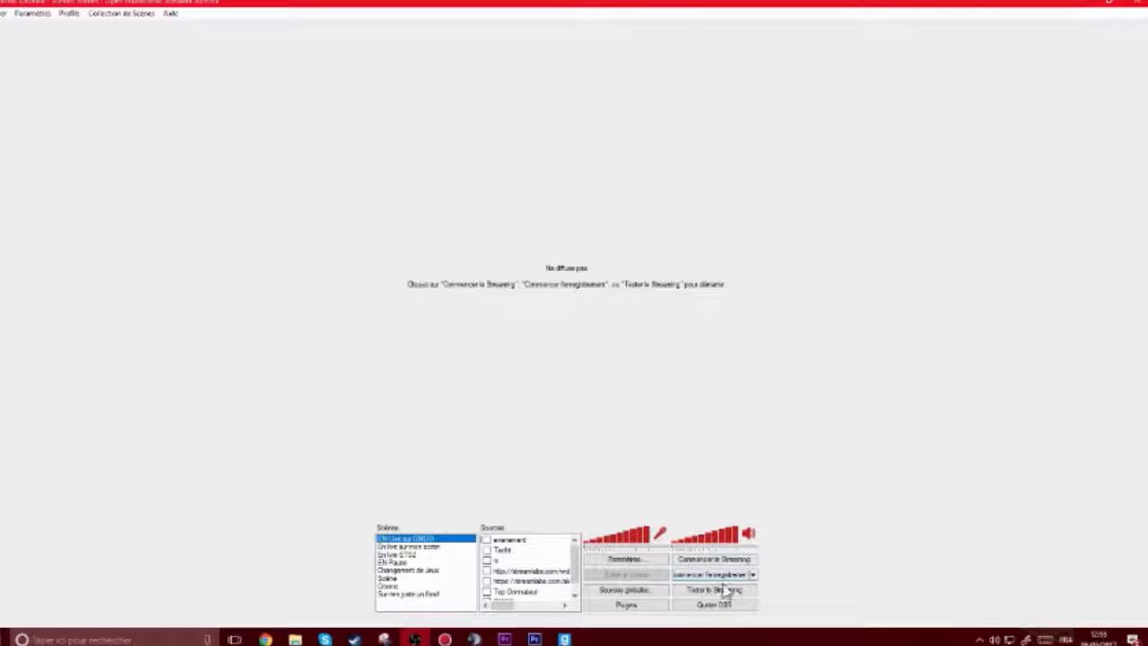
Step: Open the general settings, select French as the language and keep the Untitled settings profile
left_click(4, 14)
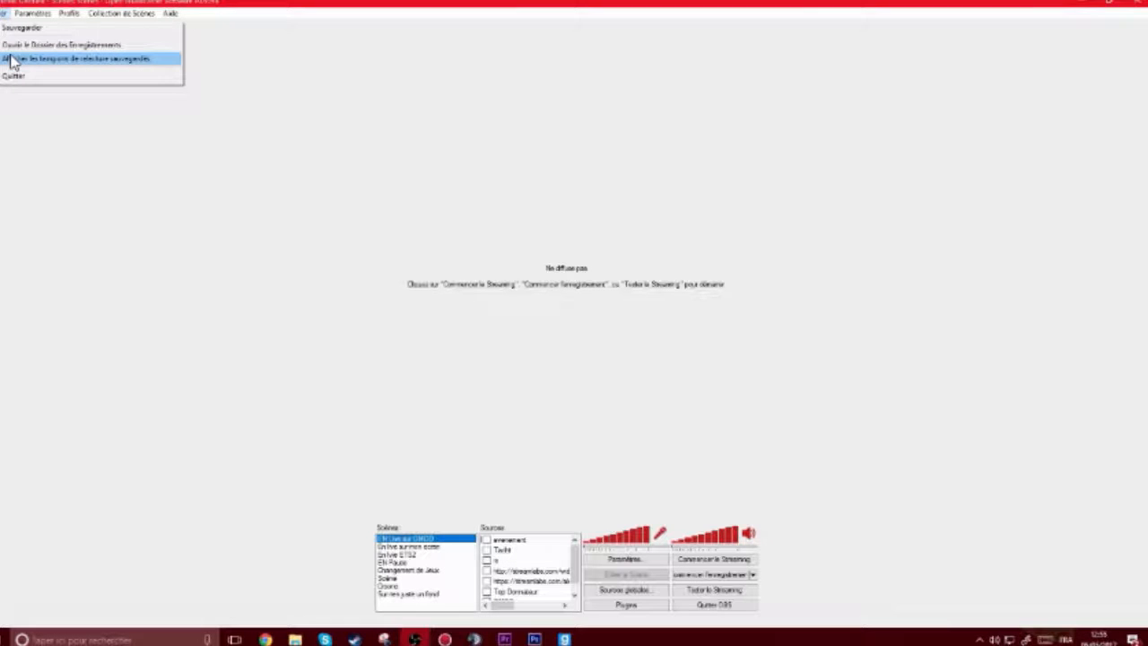
mouse_move(40, 20)
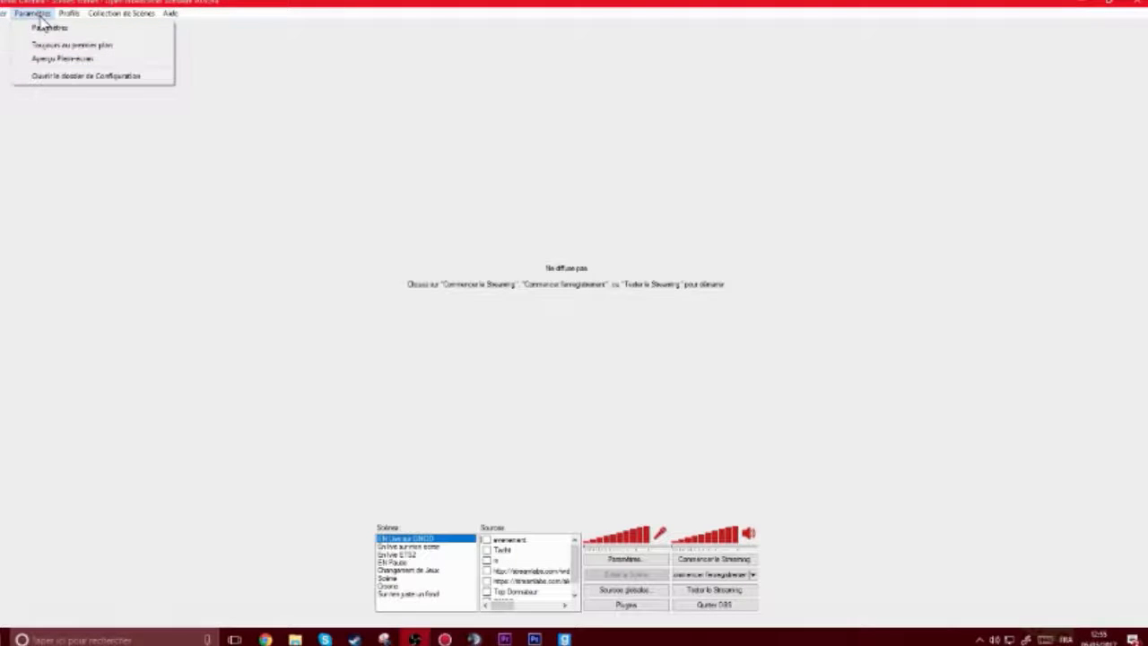
left_click(48, 29)
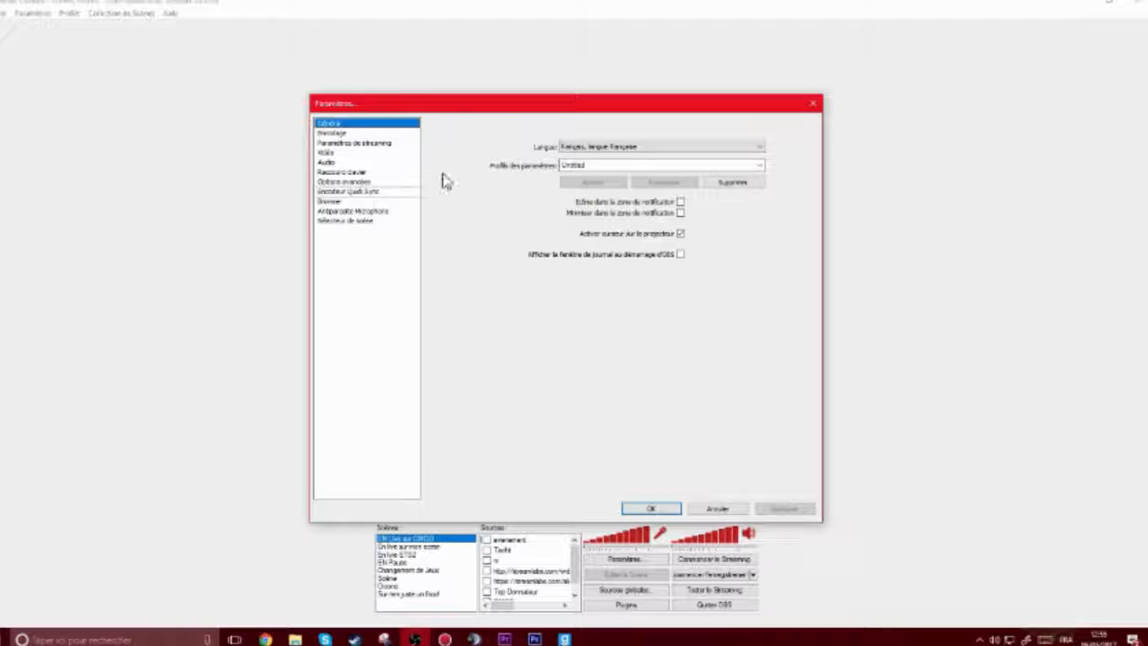
left_click(567, 151)
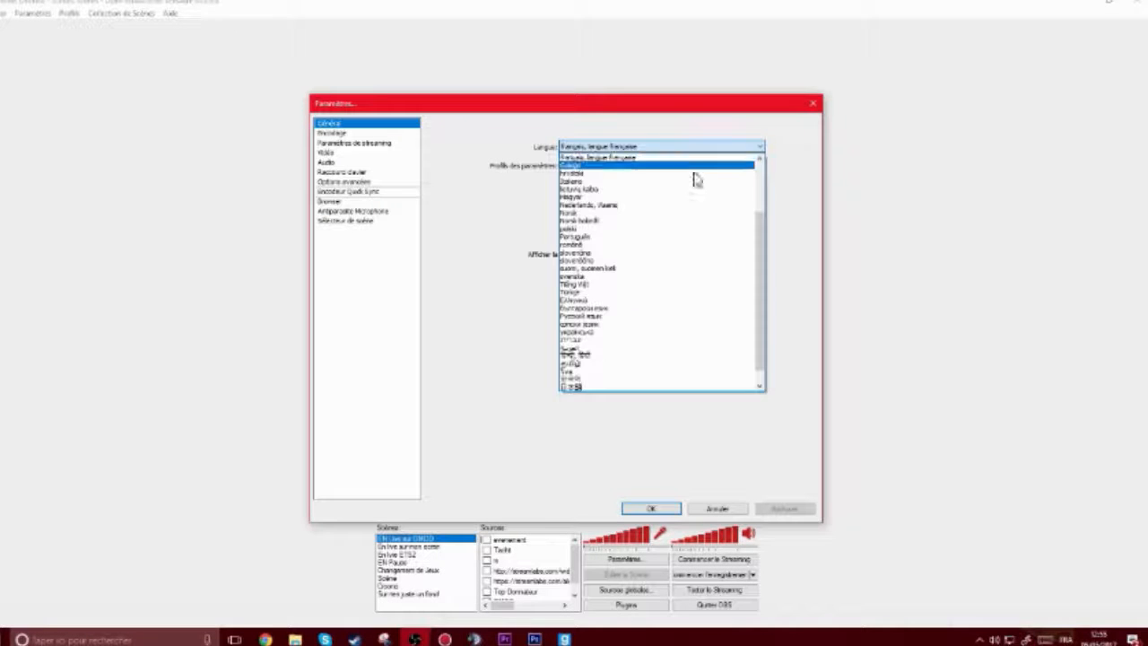
left_click(638, 158)
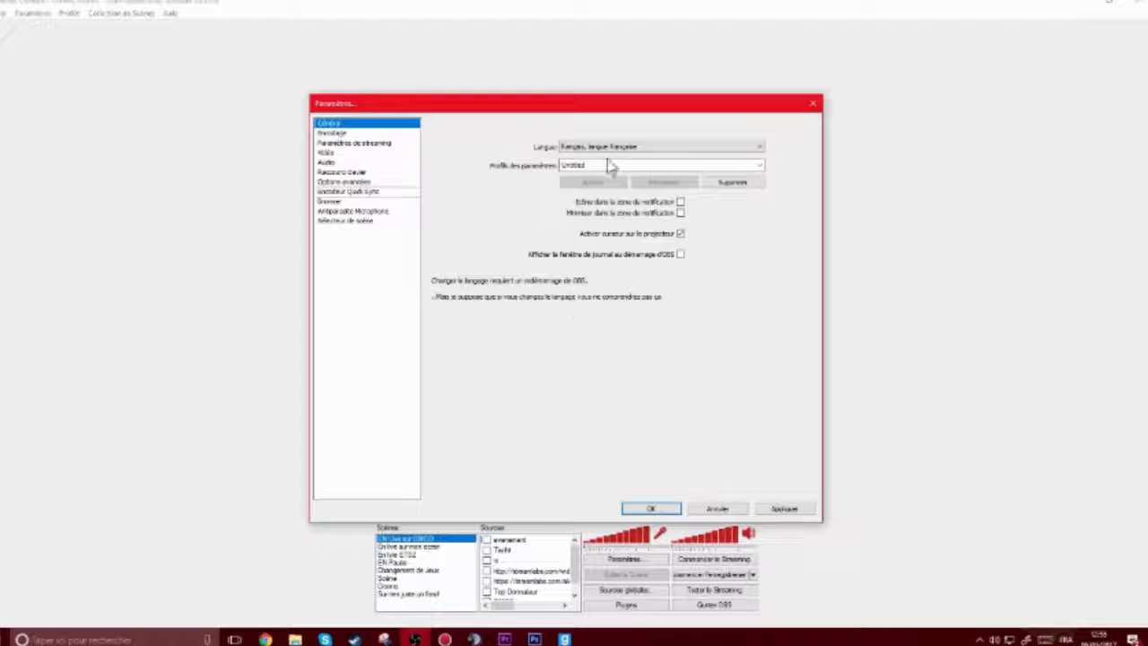
left_click(625, 165)
left_click(760, 167)
left_click(671, 175)
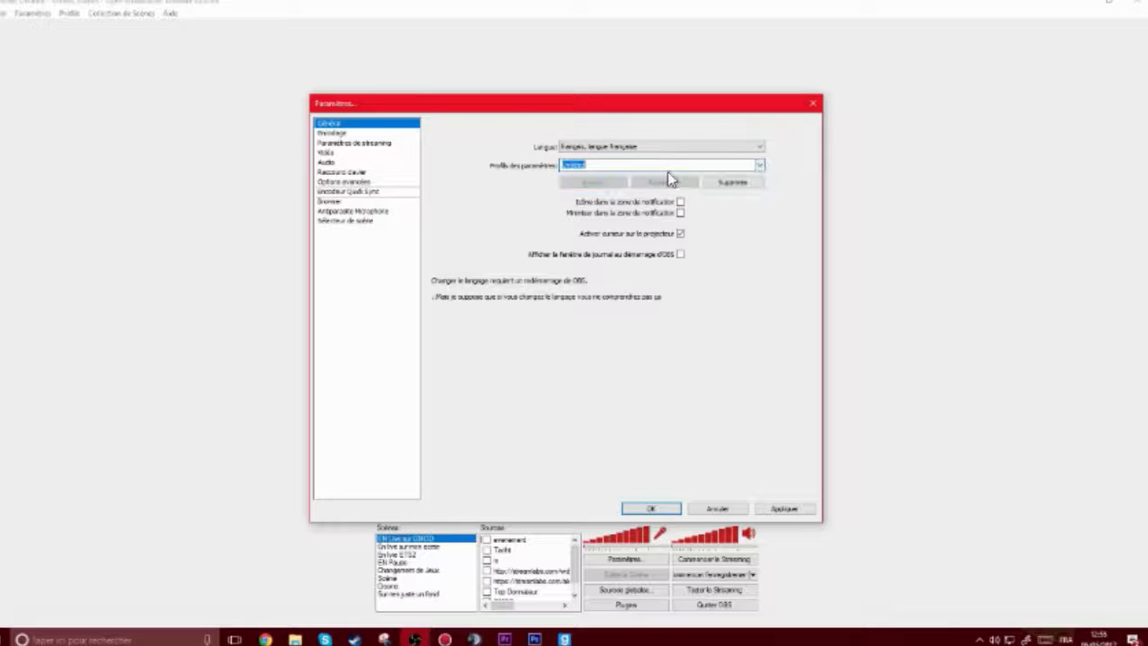
Step: Try the notification-area icon and the show-log-window-at-startup options, leaving both switched off
left_click(550, 204)
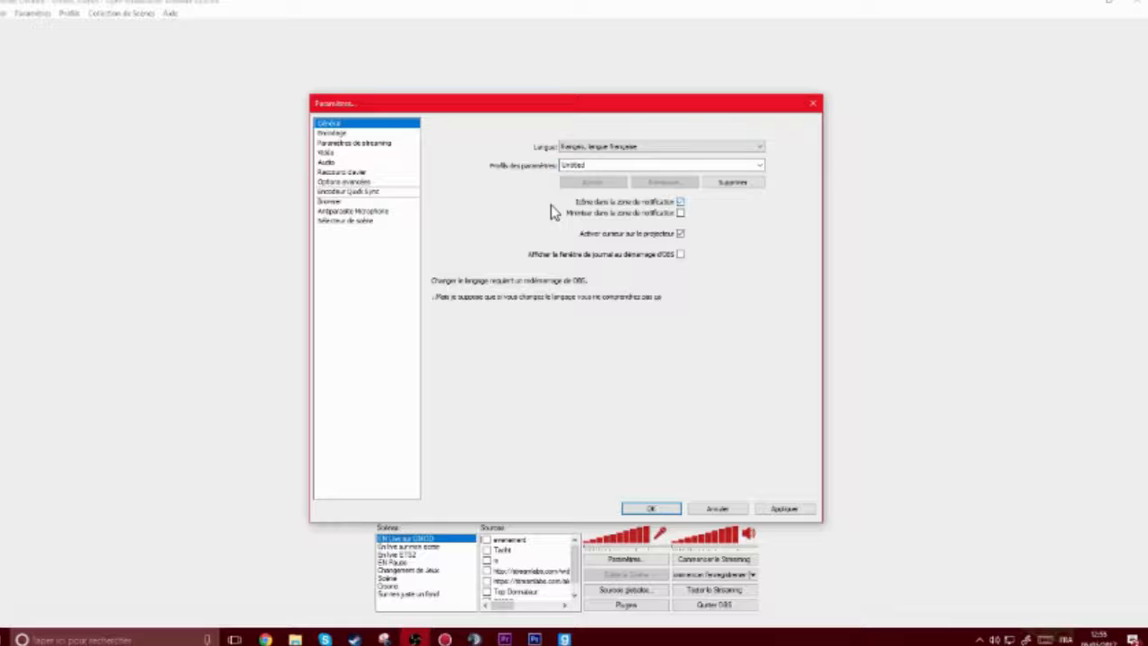
left_click(680, 202)
left_click(679, 234)
left_click(664, 256)
mouse_move(440, 116)
left_mouse_down()
mouse_move(435, 90)
mouse_move(466, 128)
mouse_move(442, 113)
left_mouse_up()
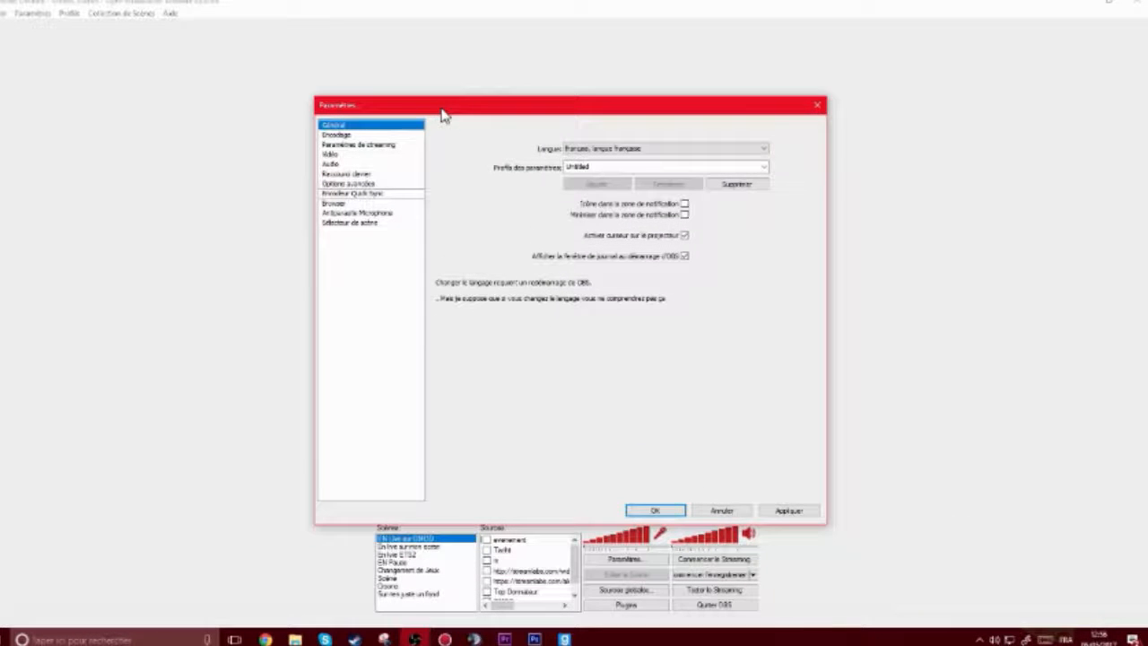
left_click(685, 256)
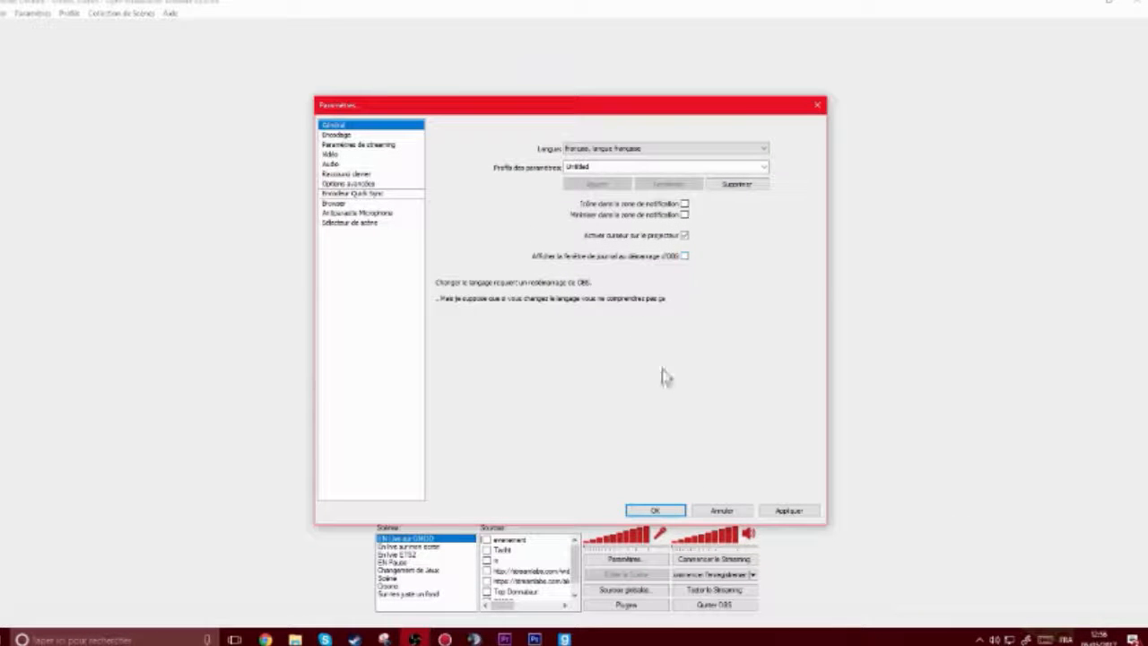
Step: Examine the video encoding settings, including the custom buffer size option and the maximum bitrate
left_click(337, 135)
left_click(575, 357)
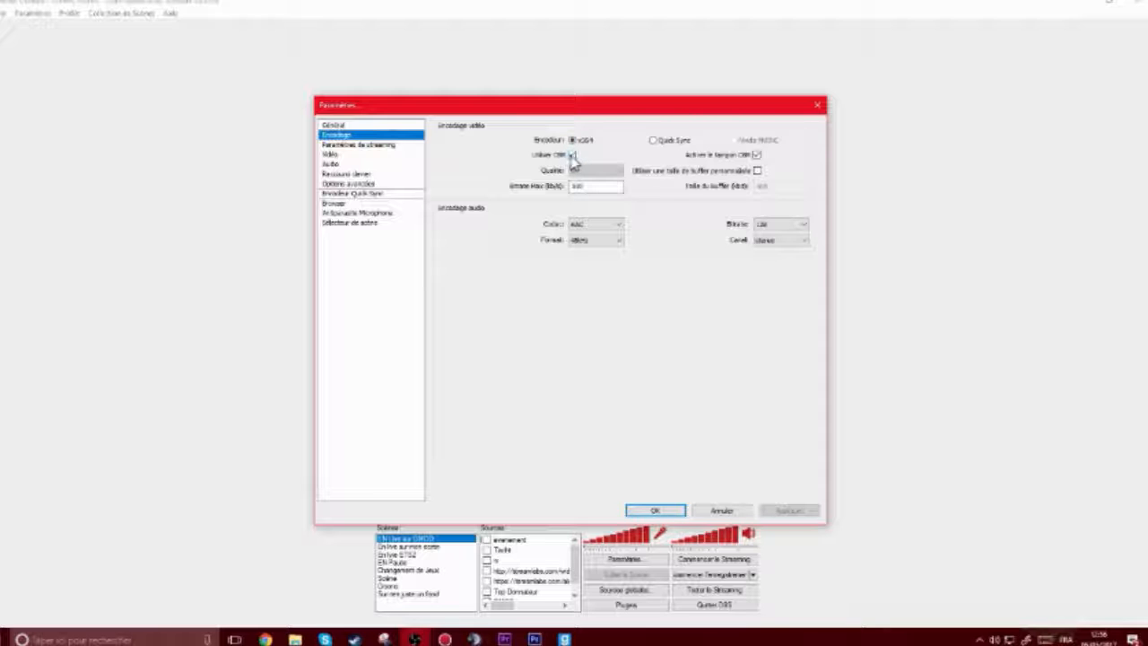
left_click(726, 169)
left_click(726, 170)
left_click(617, 185)
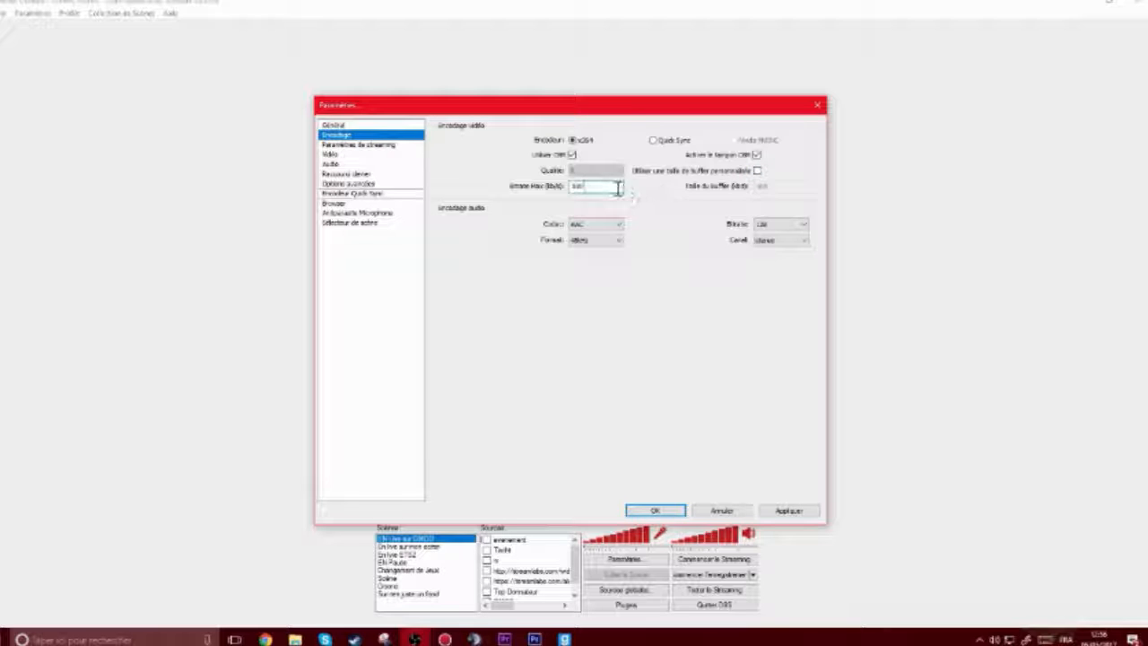
Step: Check the audio codec and format, keep the channel at stereo and set the audio bitrate to 112
left_click(581, 229)
left_click(578, 226)
left_click(583, 228)
left_click(590, 242)
left_click(597, 239)
left_click(599, 251)
left_click(797, 226)
left_click(774, 236)
left_click(773, 241)
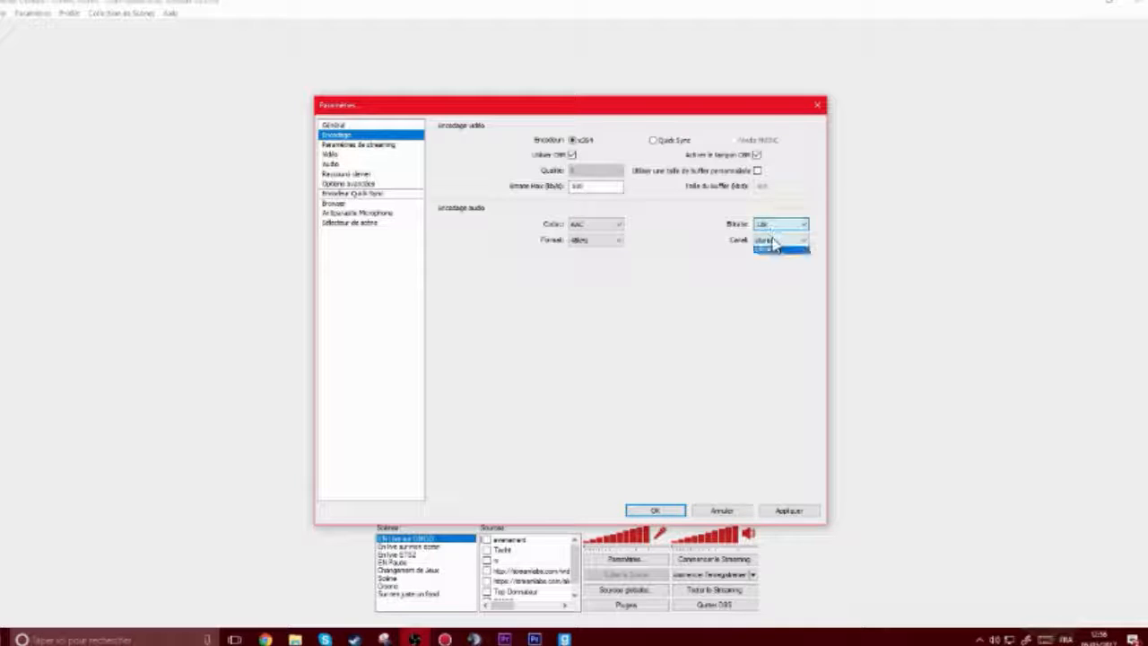
left_click(766, 267)
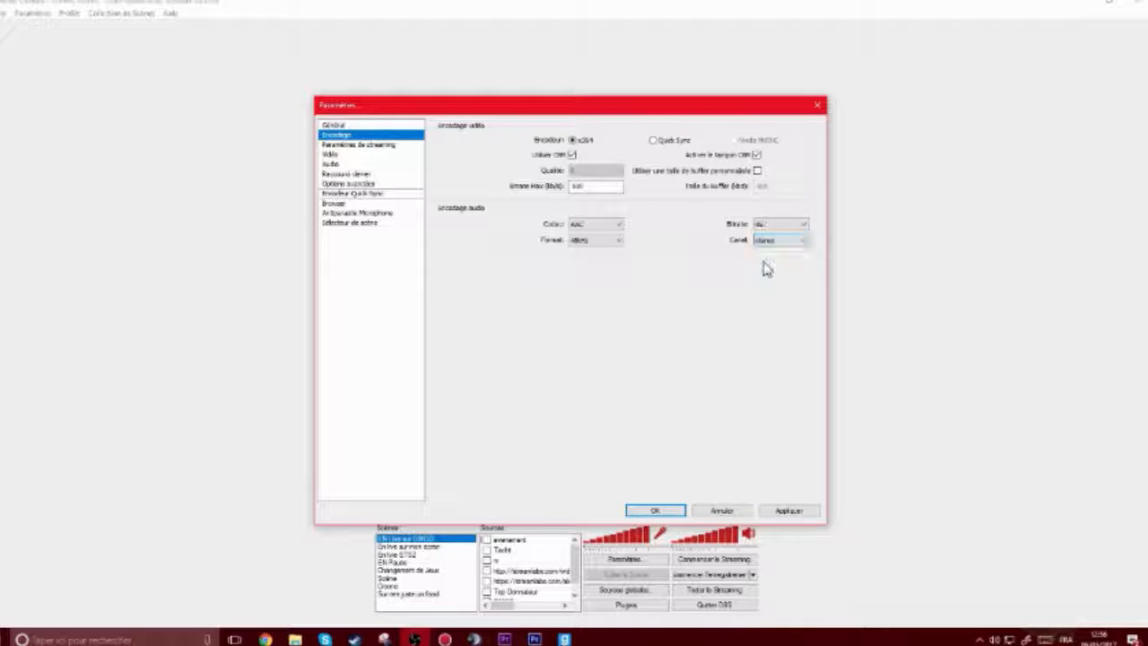
left_click(776, 225)
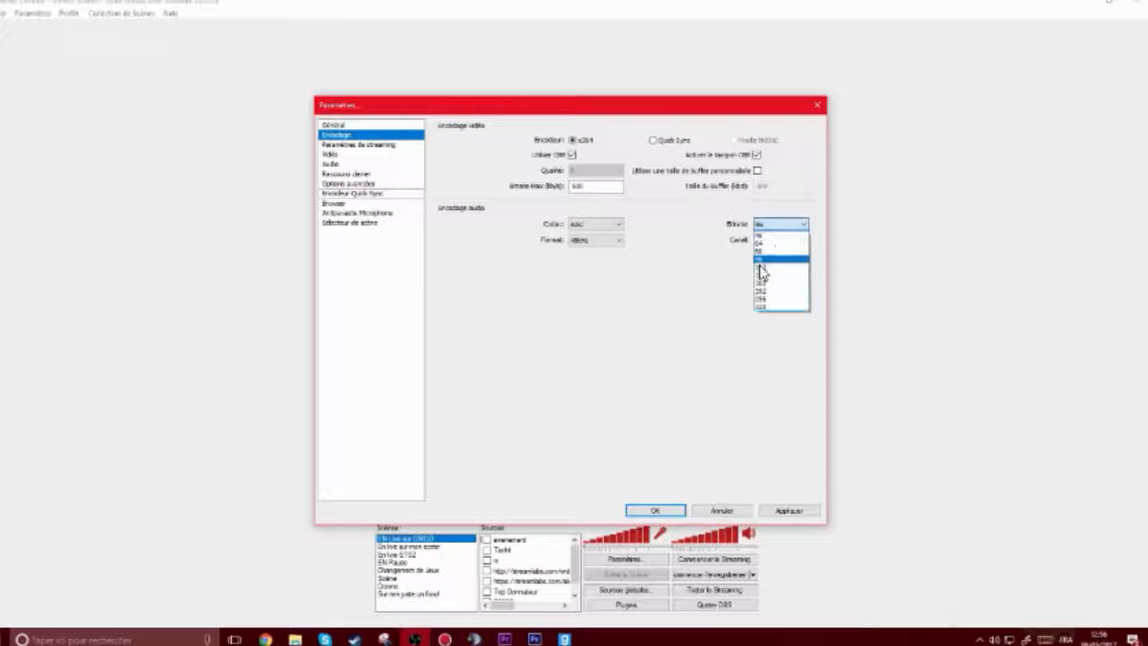
left_click(763, 268)
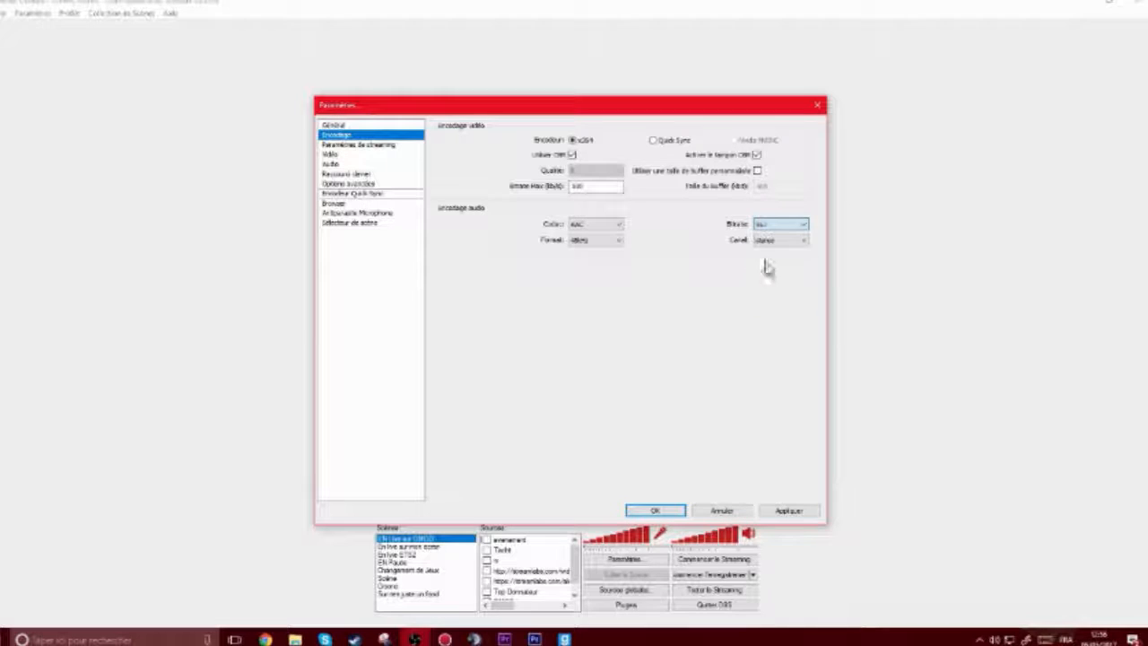
Step: Open the streaming settings and choose Stream en Direct mode, Twitch as the service and US West: San Francisco, CA as the server
left_click(375, 145)
left_click(578, 357)
left_click(371, 134)
left_click(327, 155)
left_click(334, 145)
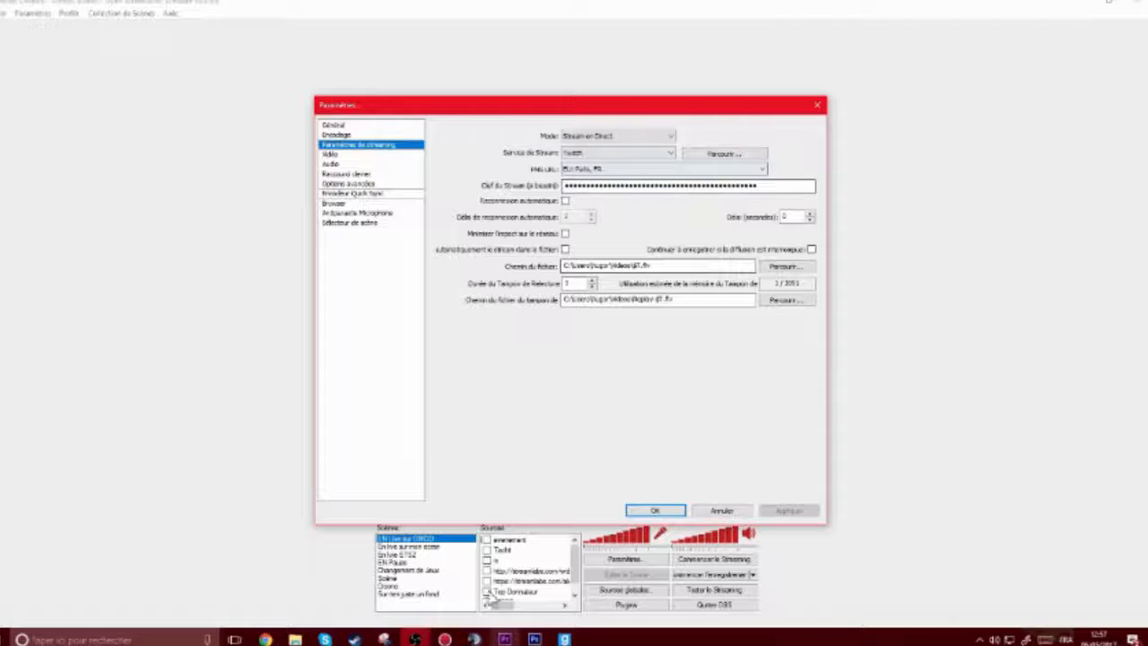
left_click(612, 135)
left_click(615, 144)
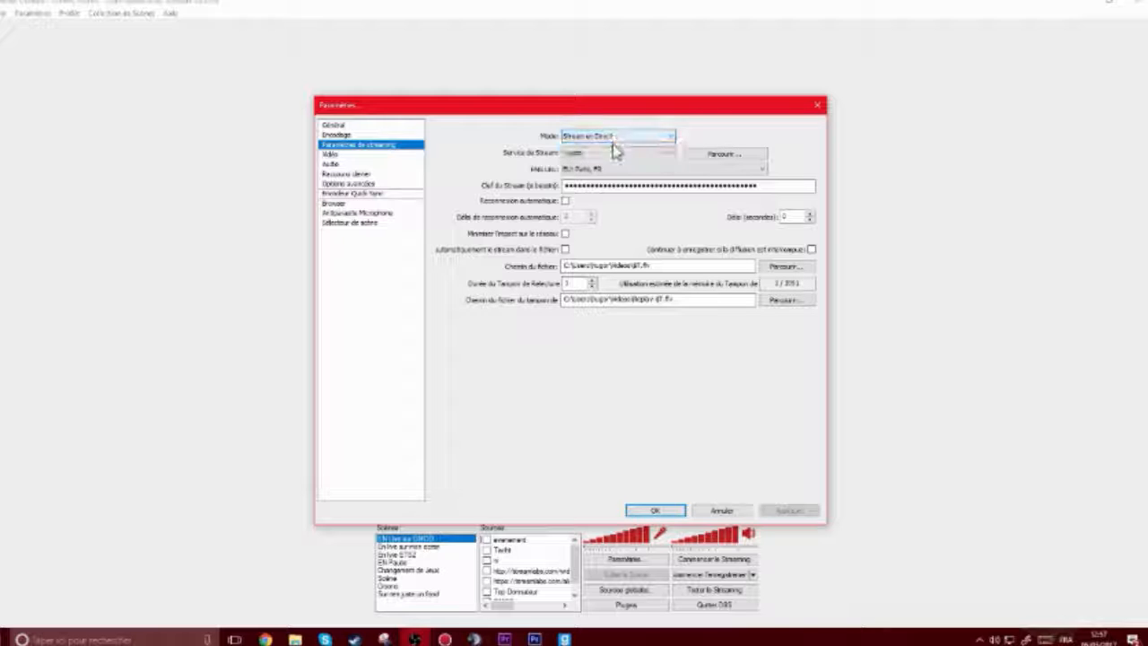
left_click(615, 152)
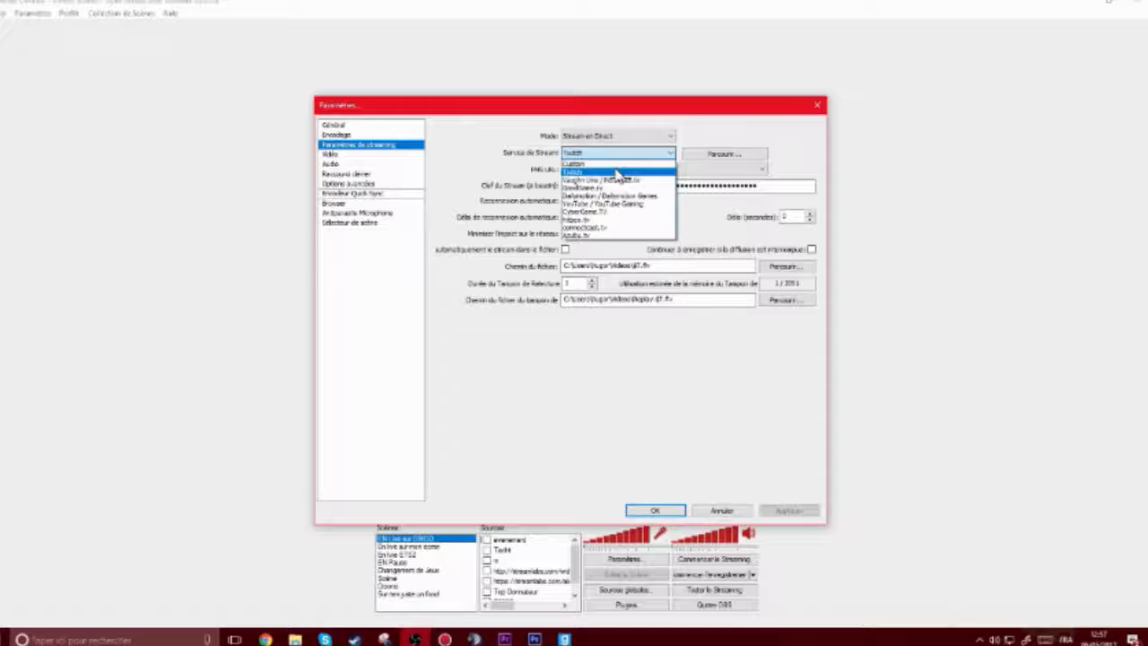
left_click(618, 172)
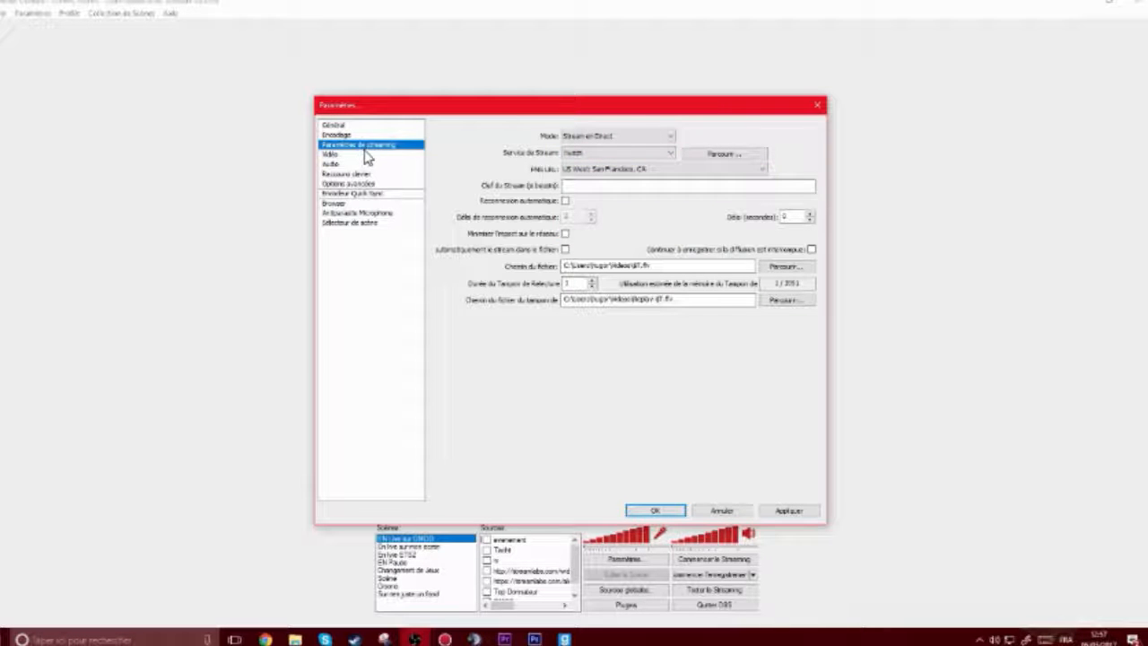
left_click(598, 168)
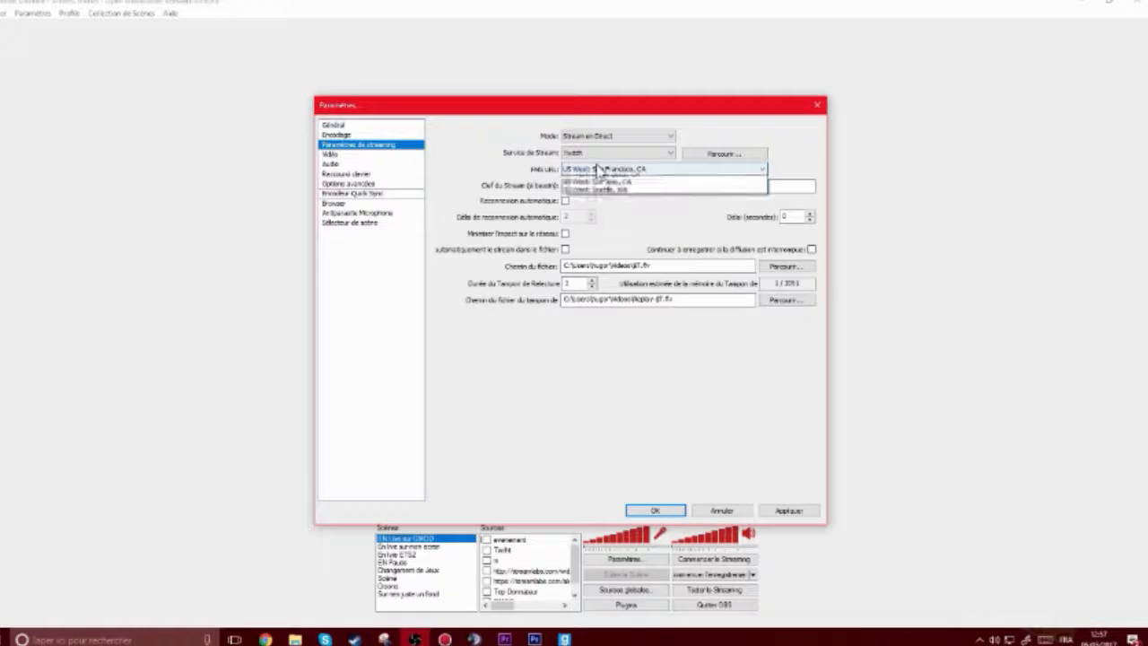
left_click(632, 465)
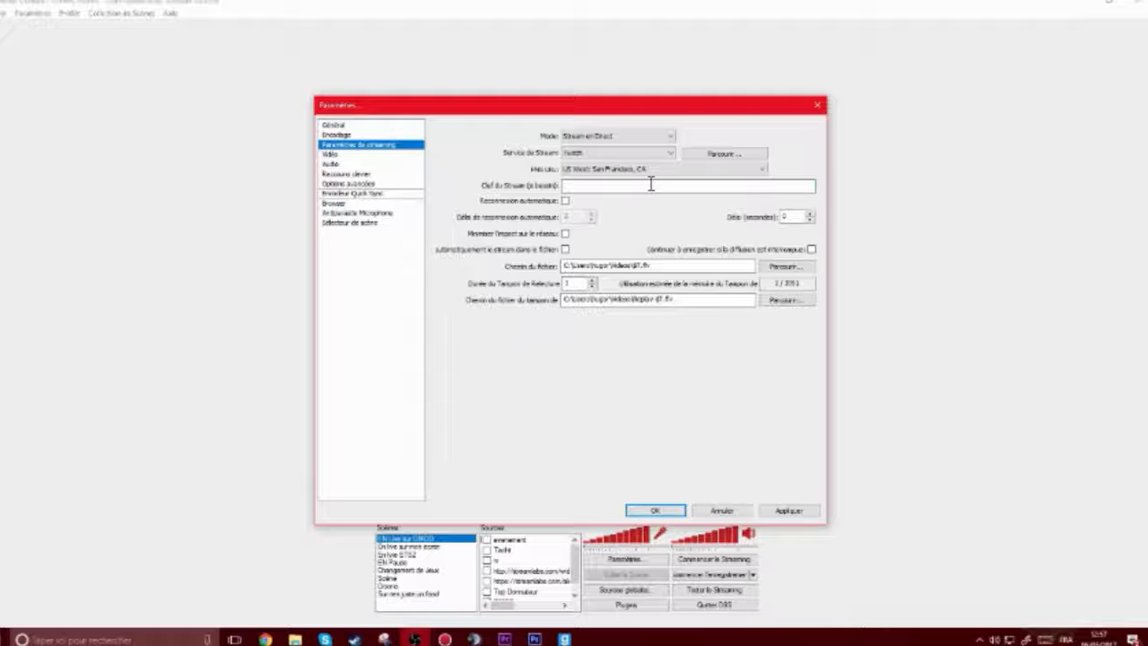
Step: Try the automatic reconnection option, leaving it off, and check the file paths for the recording and the replay buffer
left_click(565, 200)
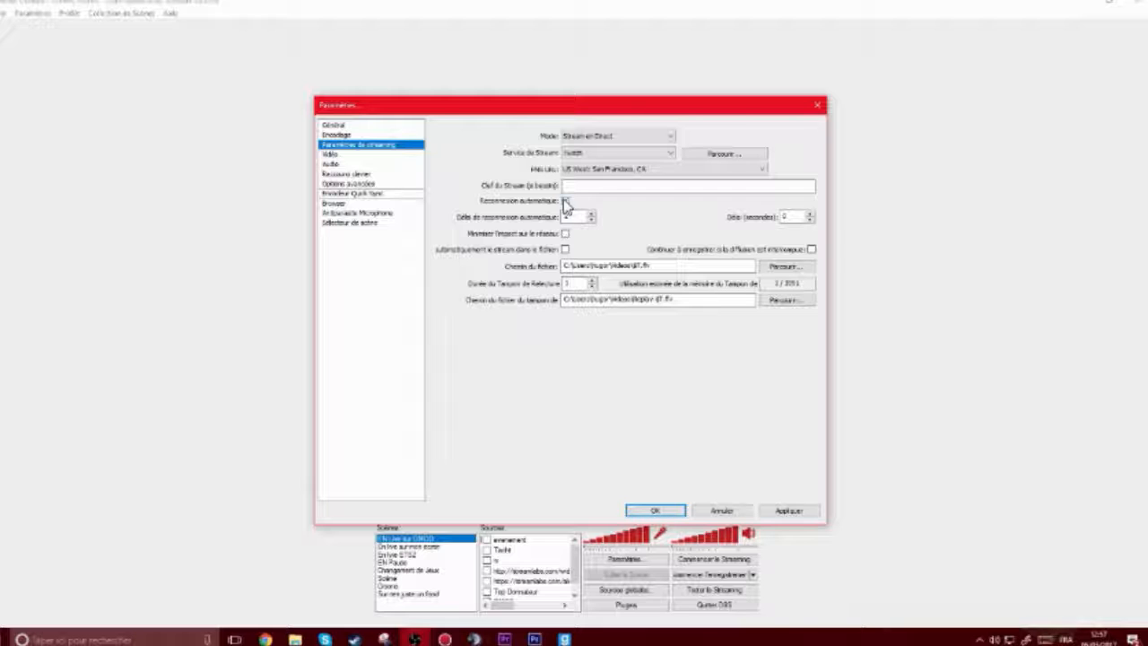
left_click(565, 201)
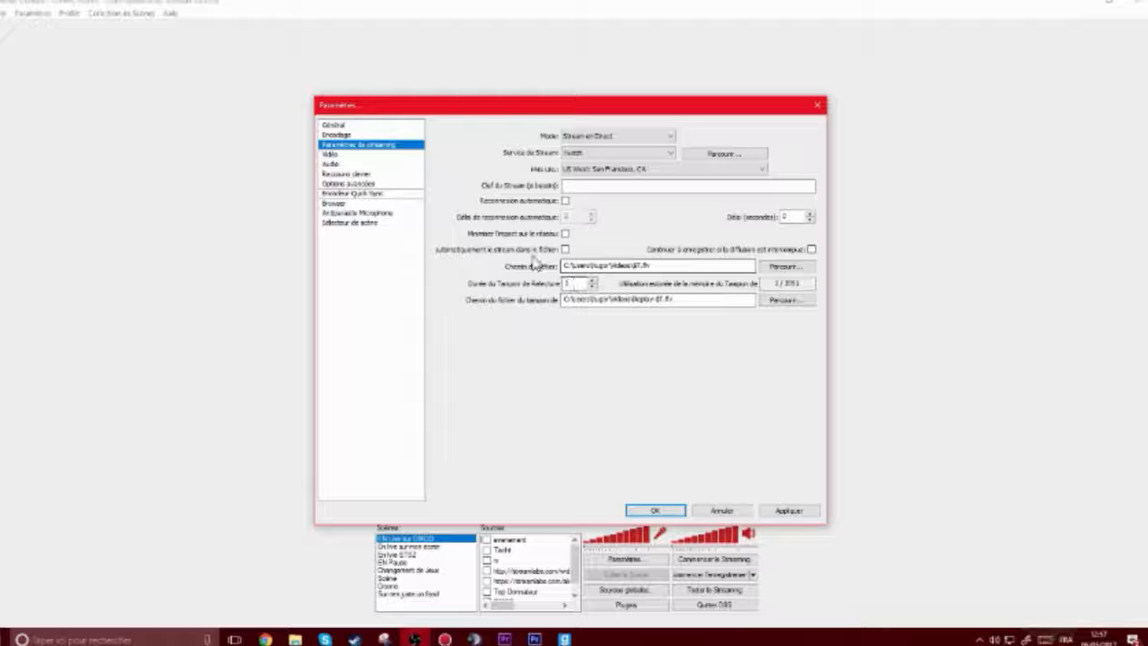
left_click_drag(592, 266, 680, 265)
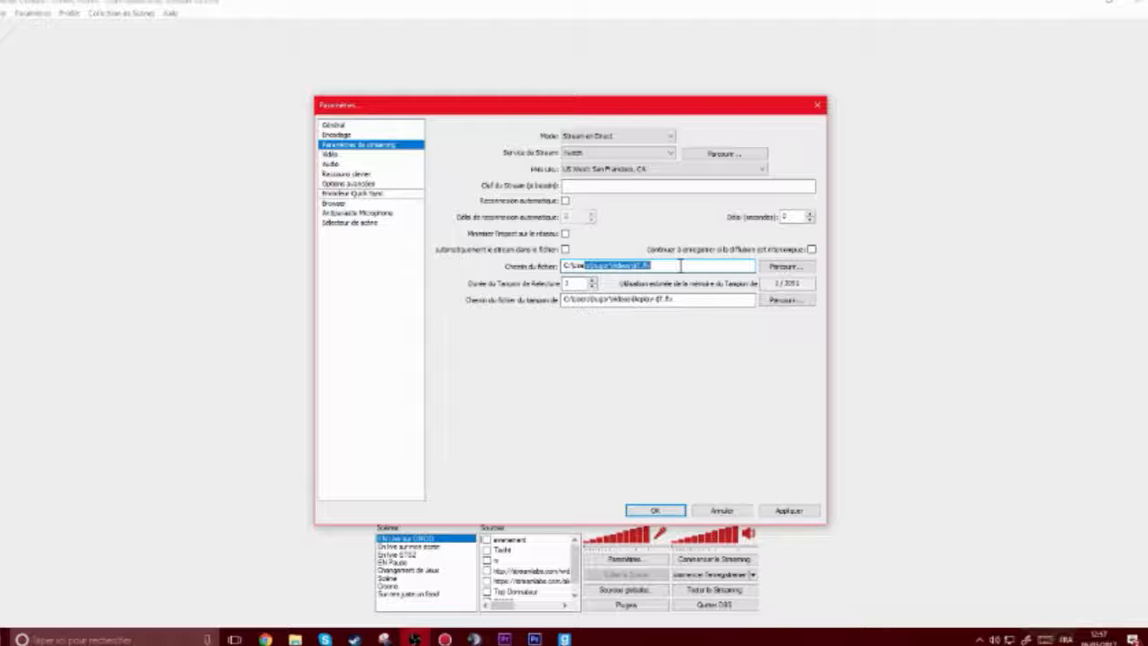
left_click(683, 266)
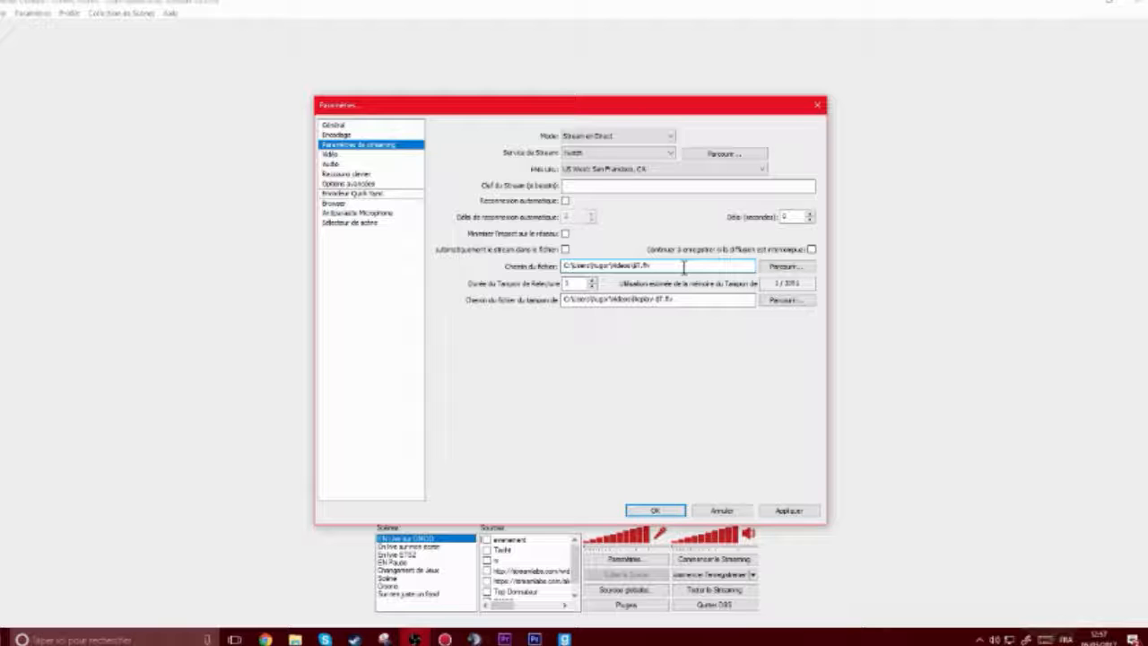
left_click(679, 299)
Step: Apply and save the streaming changes while moving on to the video settings
left_click(408, 154)
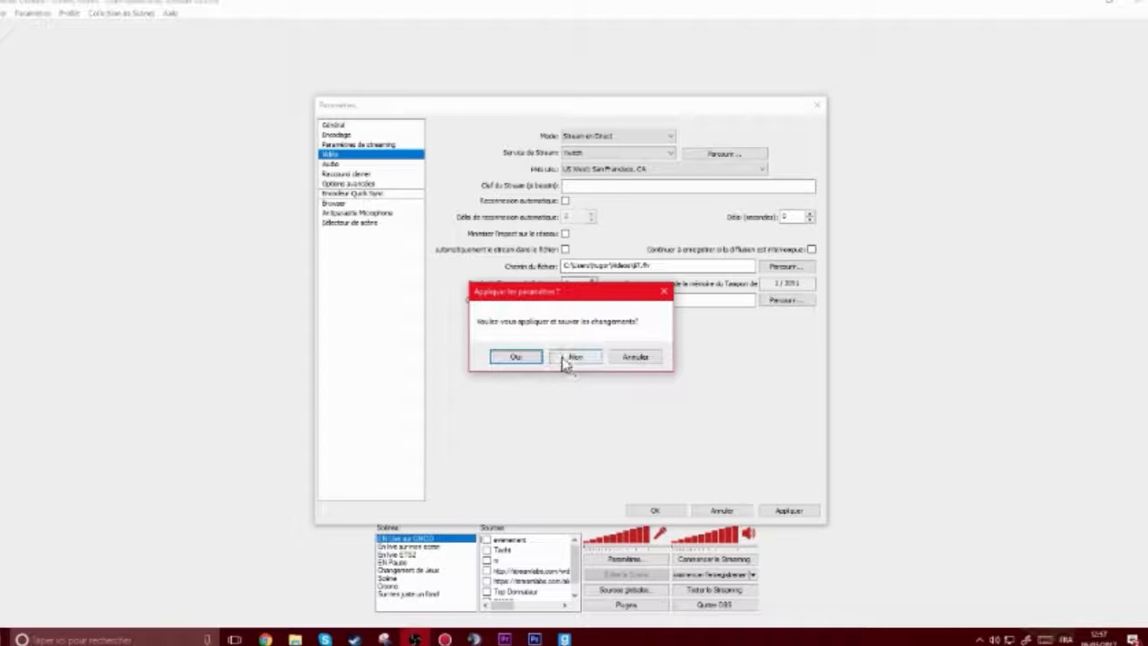
left_click(513, 357)
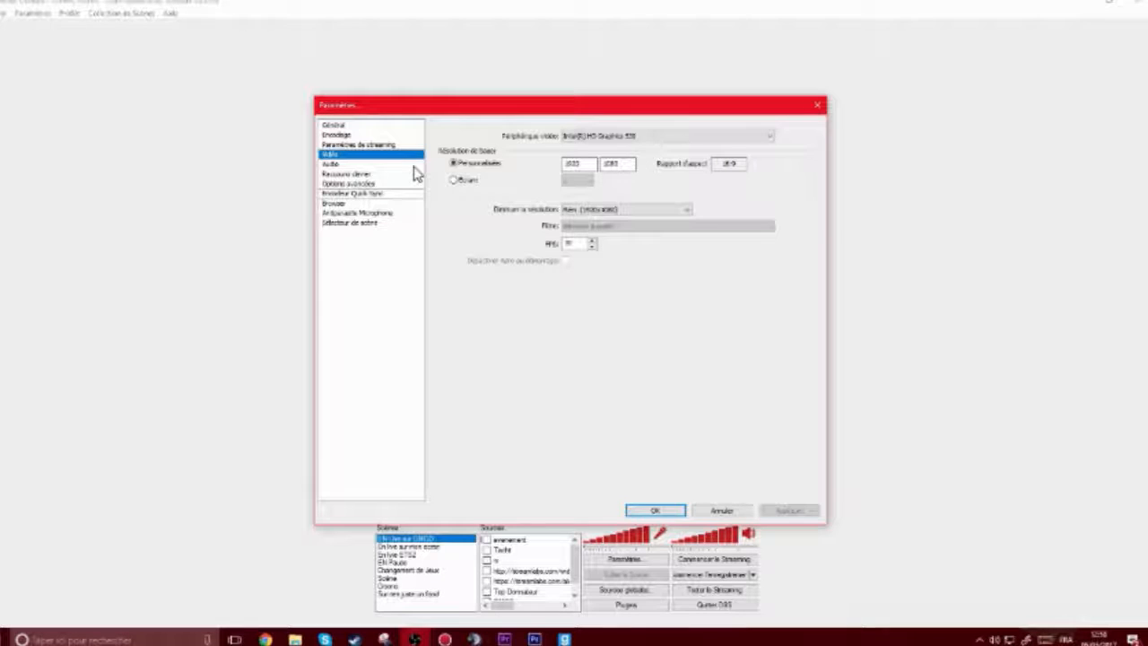
Step: Examine the audio settings, including the main audio device, the microphone device and the push-to-talk delay
left_click(335, 165)
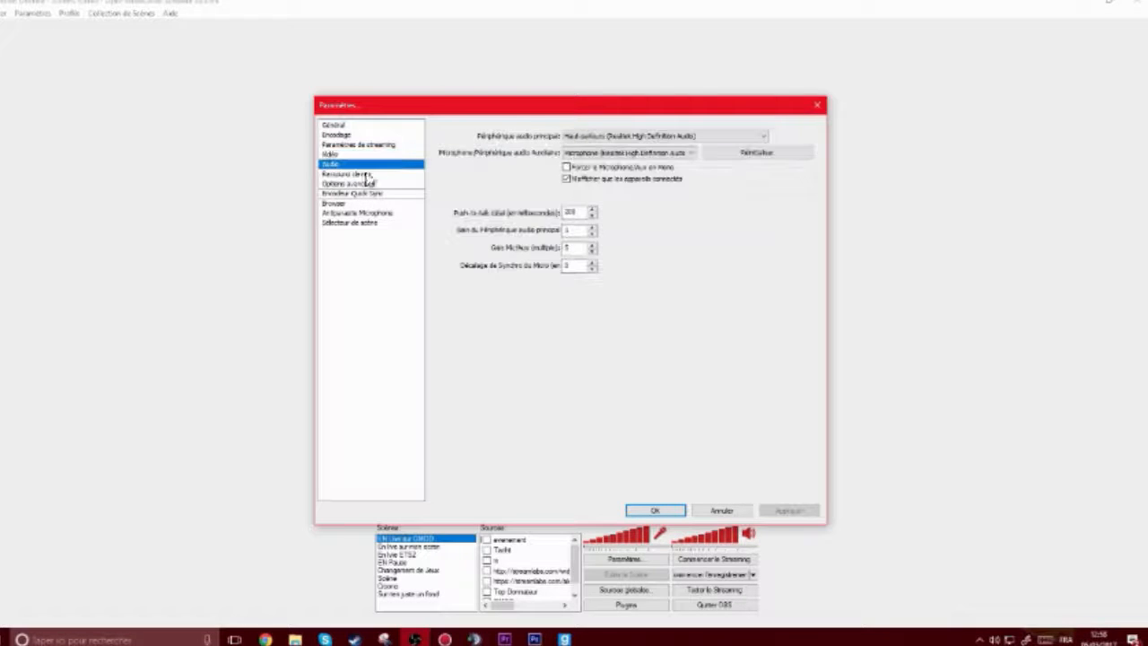
left_click(607, 140)
left_click(607, 151)
left_click(599, 152)
left_click(603, 153)
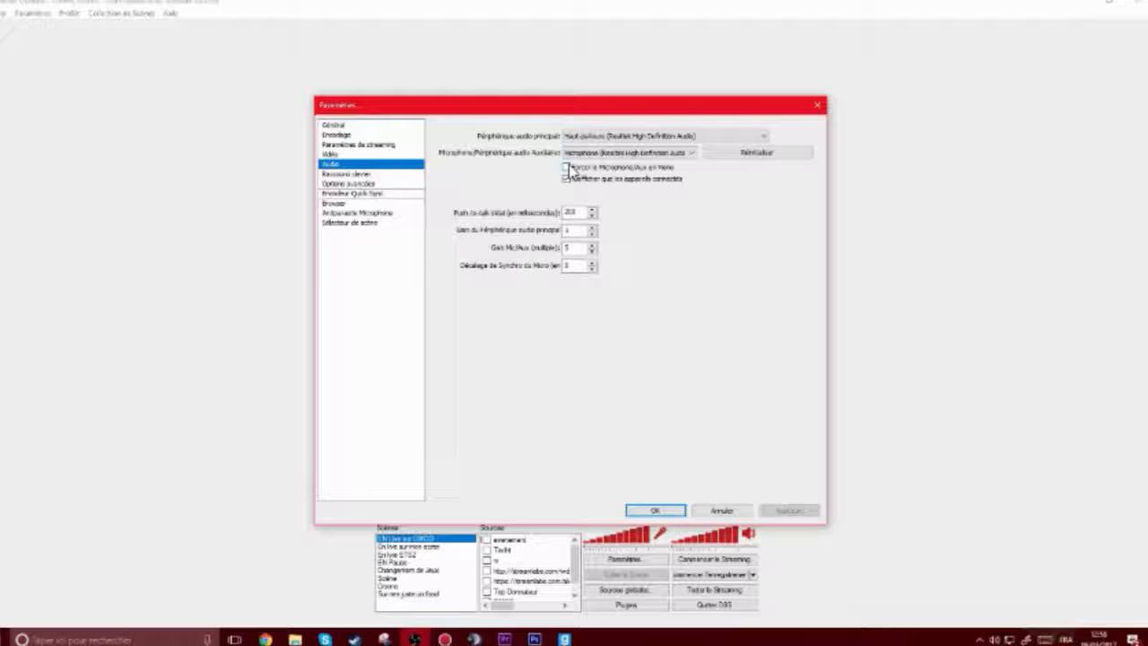
double_click(581, 210)
Step: Look over the keyboard shortcut and advanced option settings, and close the settings window
left_click(368, 174)
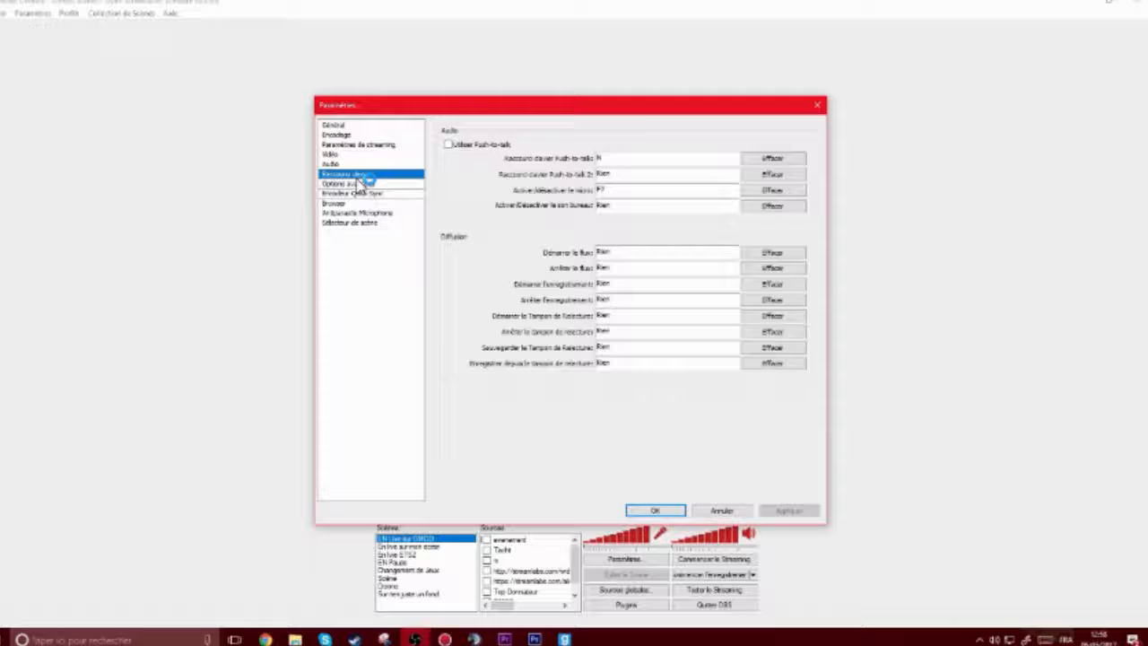
left_click(367, 184)
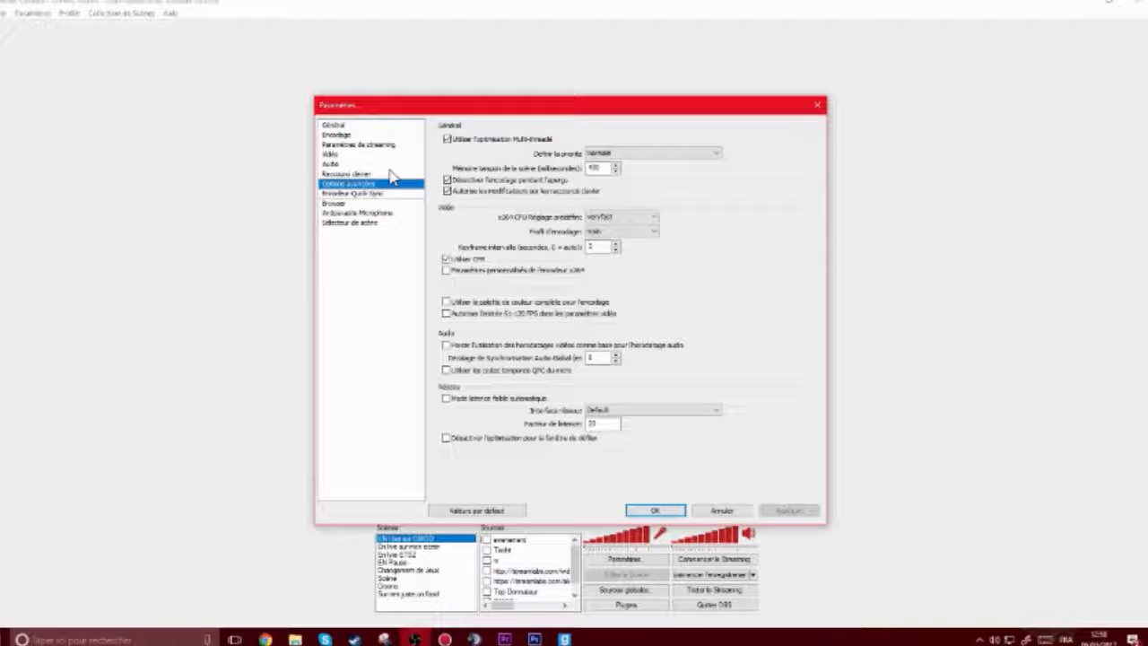
left_click(391, 174)
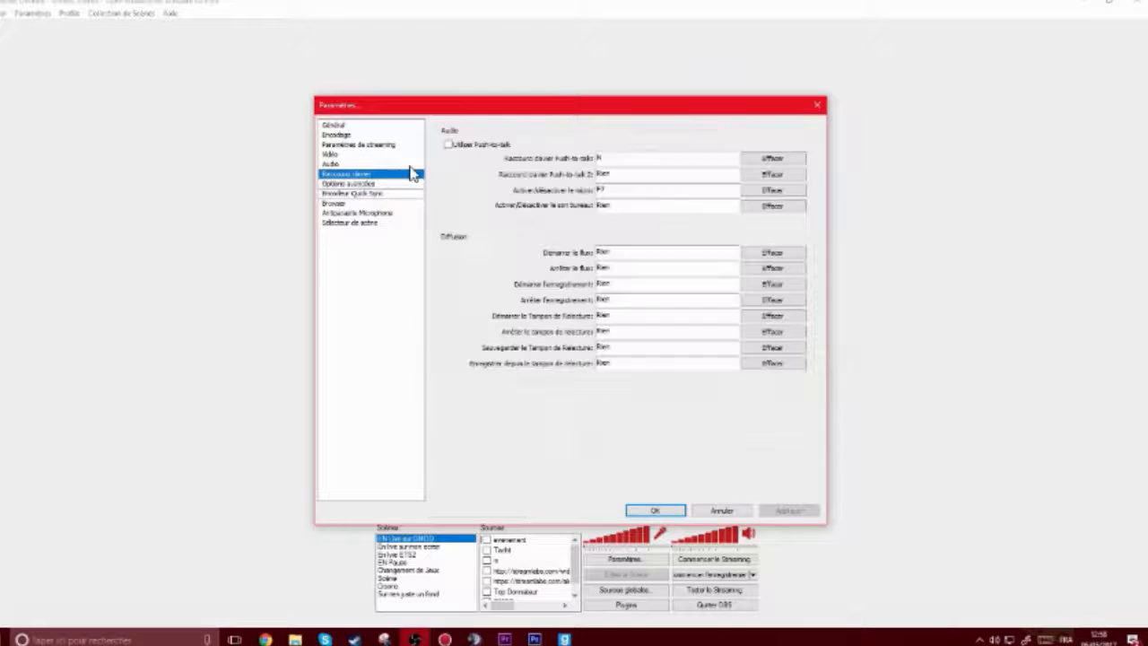
left_click(818, 106)
Step: Switch to Twitch in Chrome and open the account's Tableau de bord
mouse_move(265, 638)
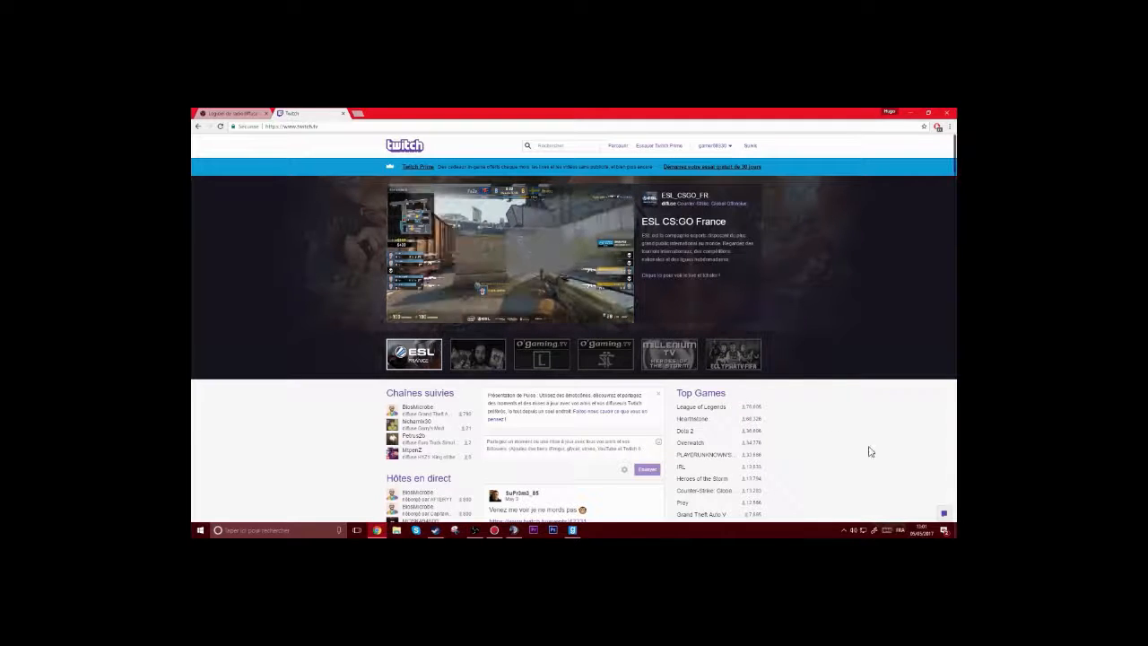
left_click(732, 149)
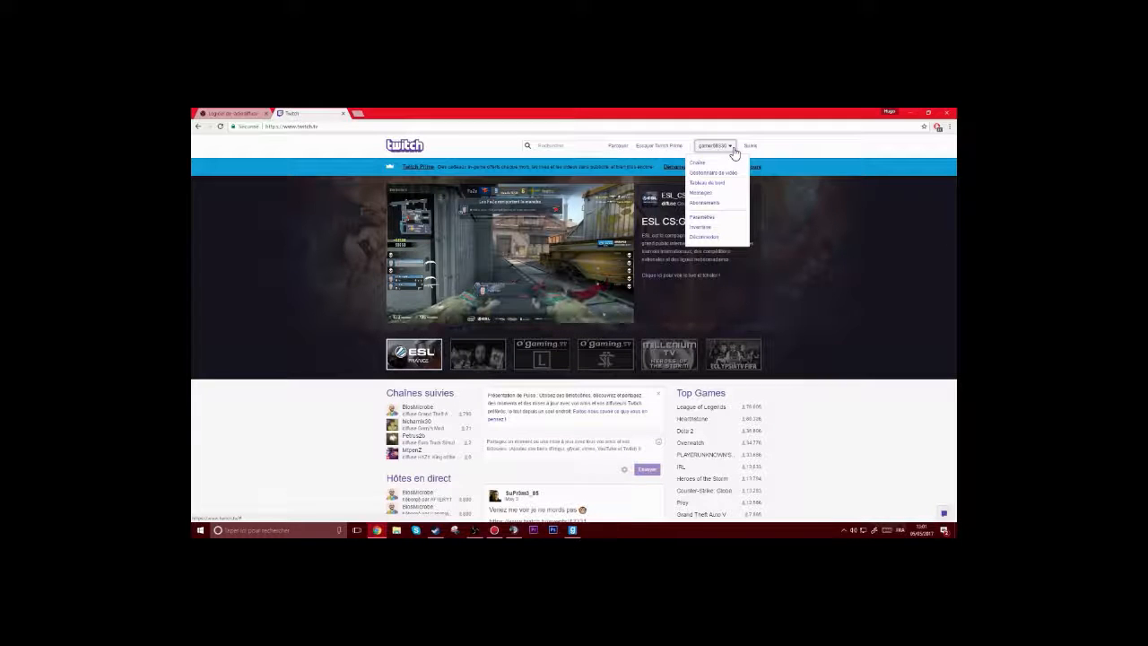
left_click(728, 183)
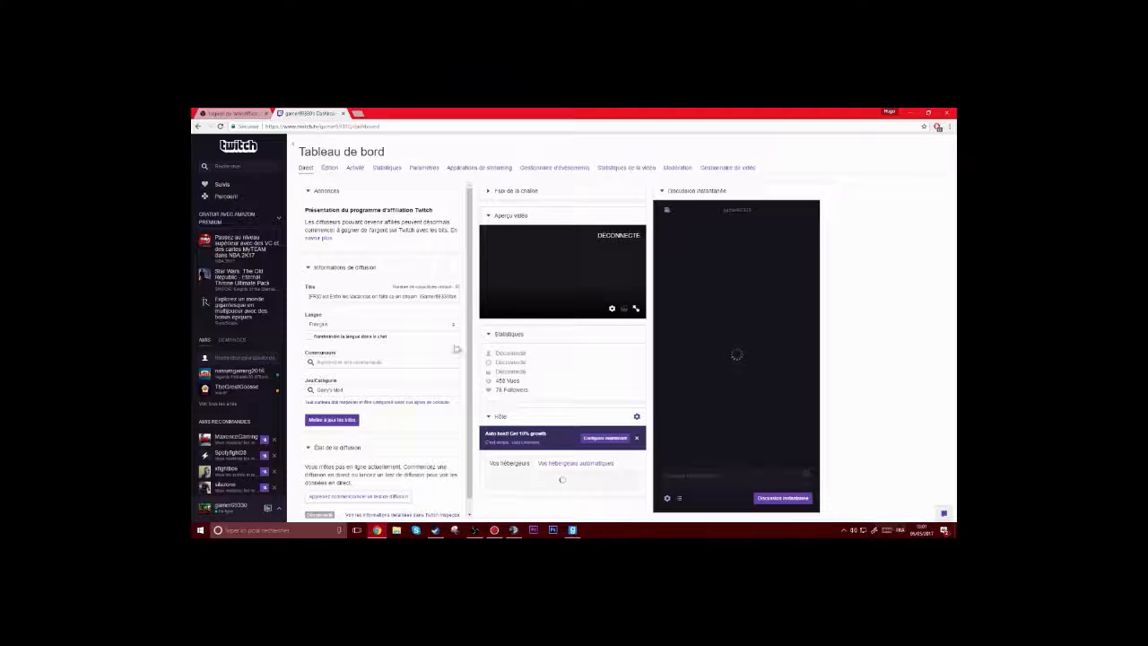
Step: Open Clé de flux in the dashboard's Paramètres, request the stream key display and dismiss the security notice without revealing the key
mouse_move(203, 304)
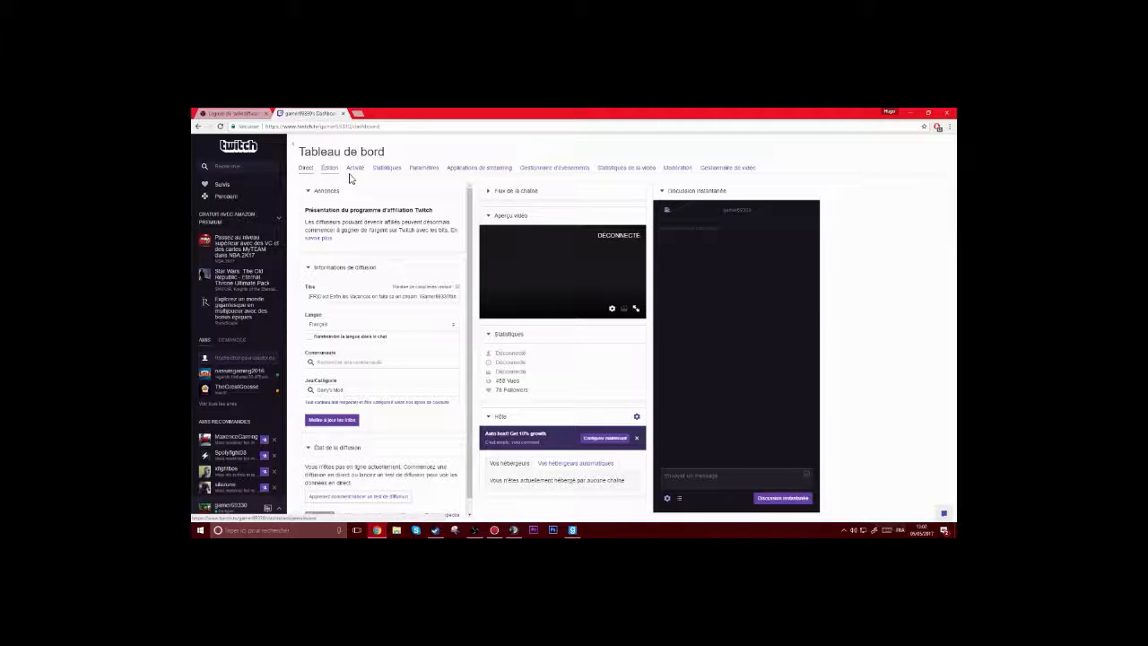
left_click(424, 170)
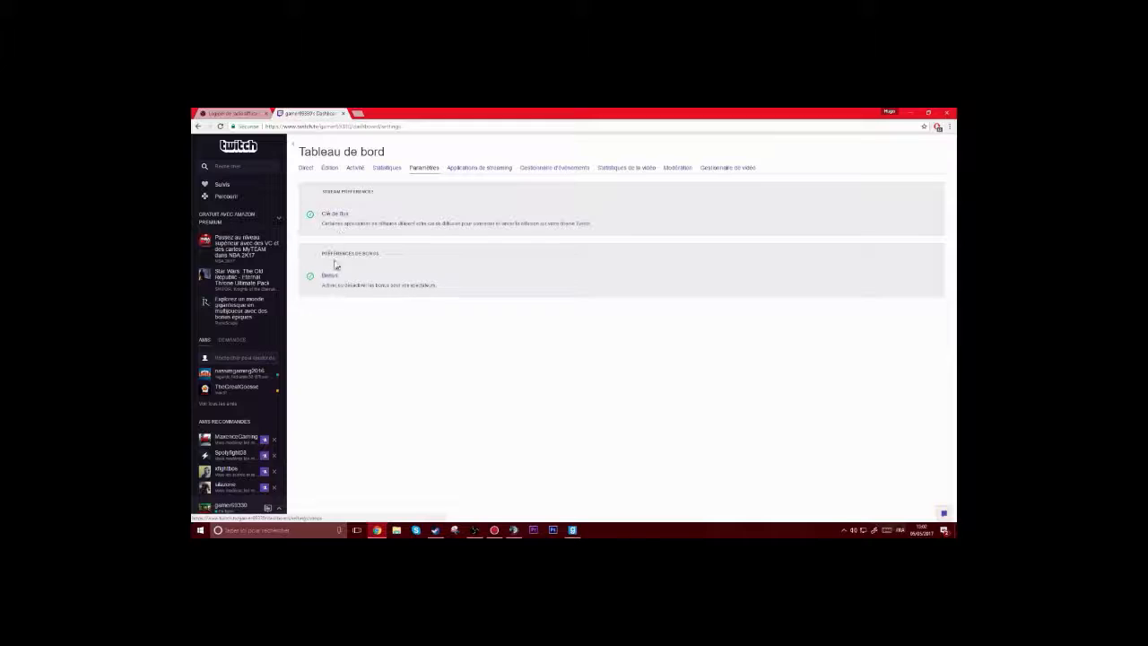
left_click(335, 214)
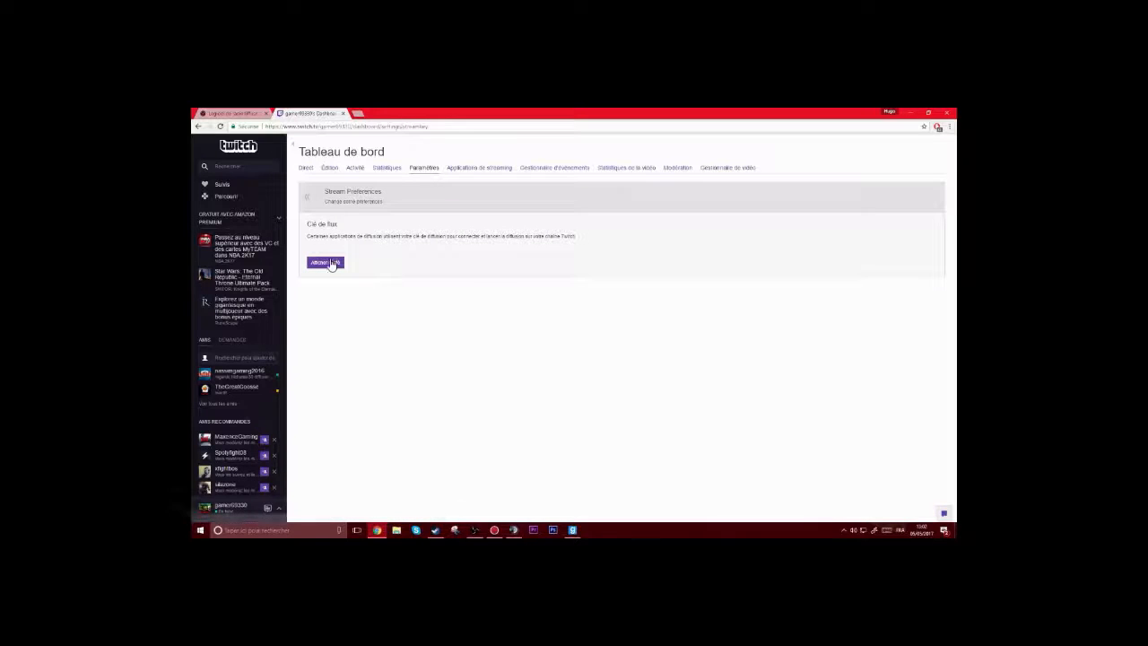
left_click(327, 263)
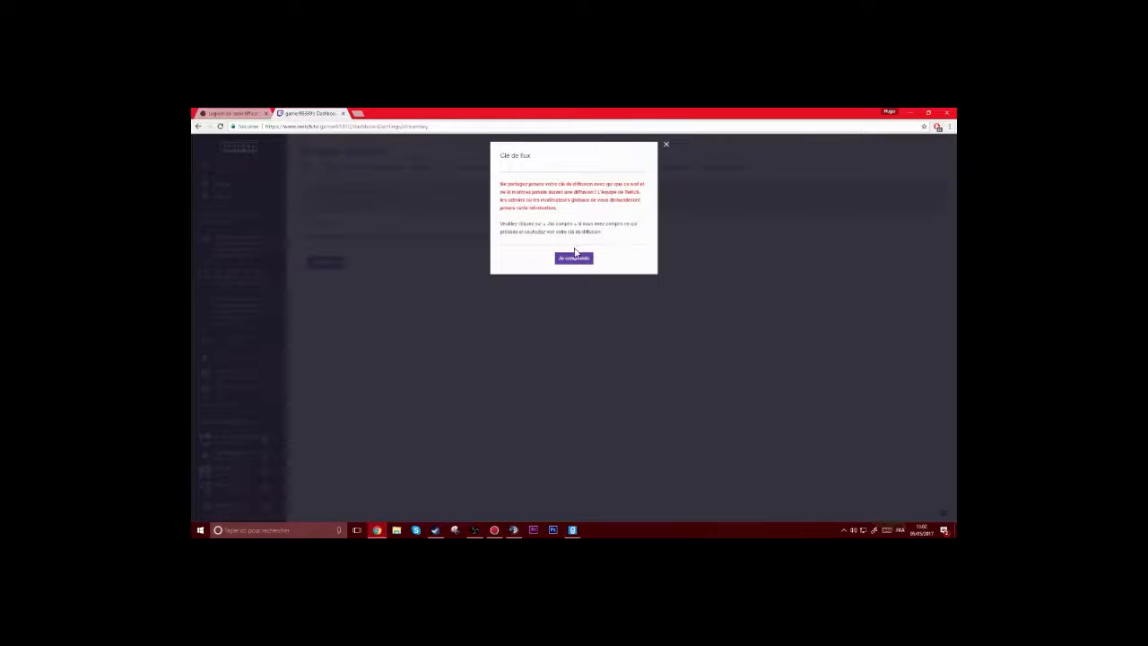
left_click(665, 146)
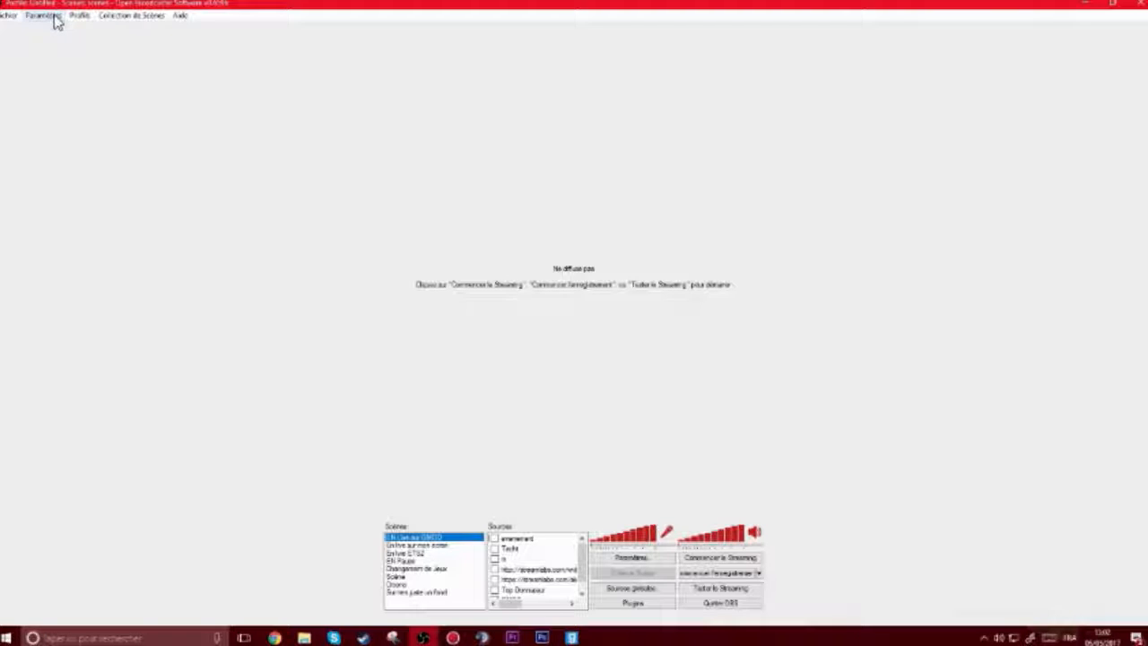
Step: Return to OBS, locate the stream key field in the streaming settings, select its contents and cancel the dialog
left_click(52, 16)
left_click(46, 28)
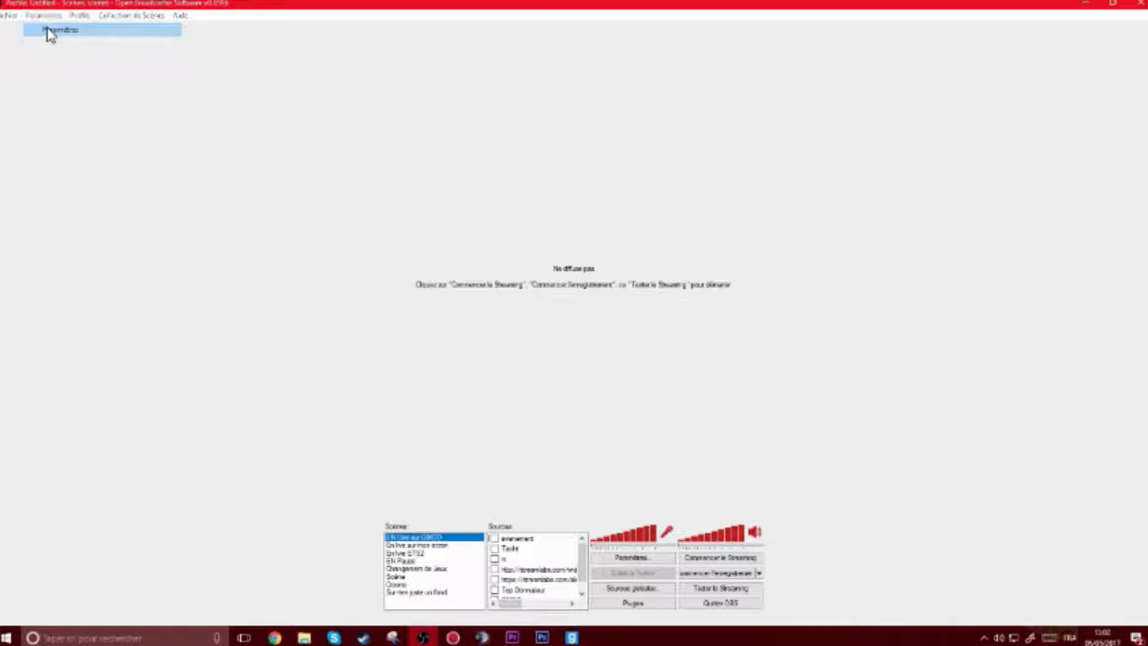
left_click(348, 144)
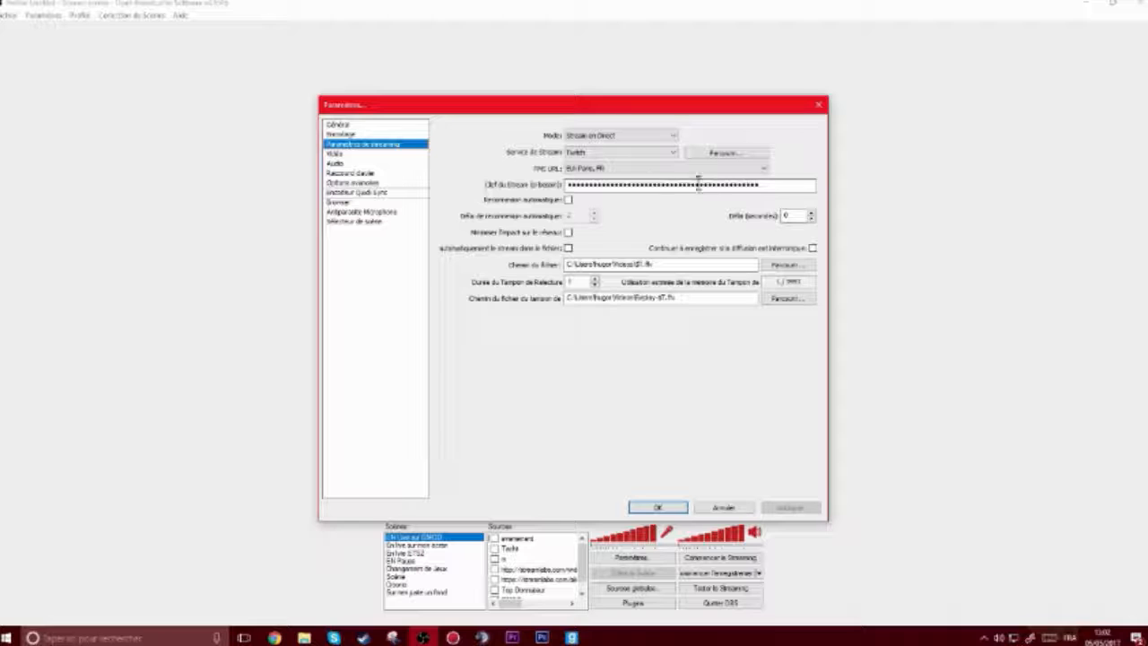
left_click_drag(773, 184, 317, 195)
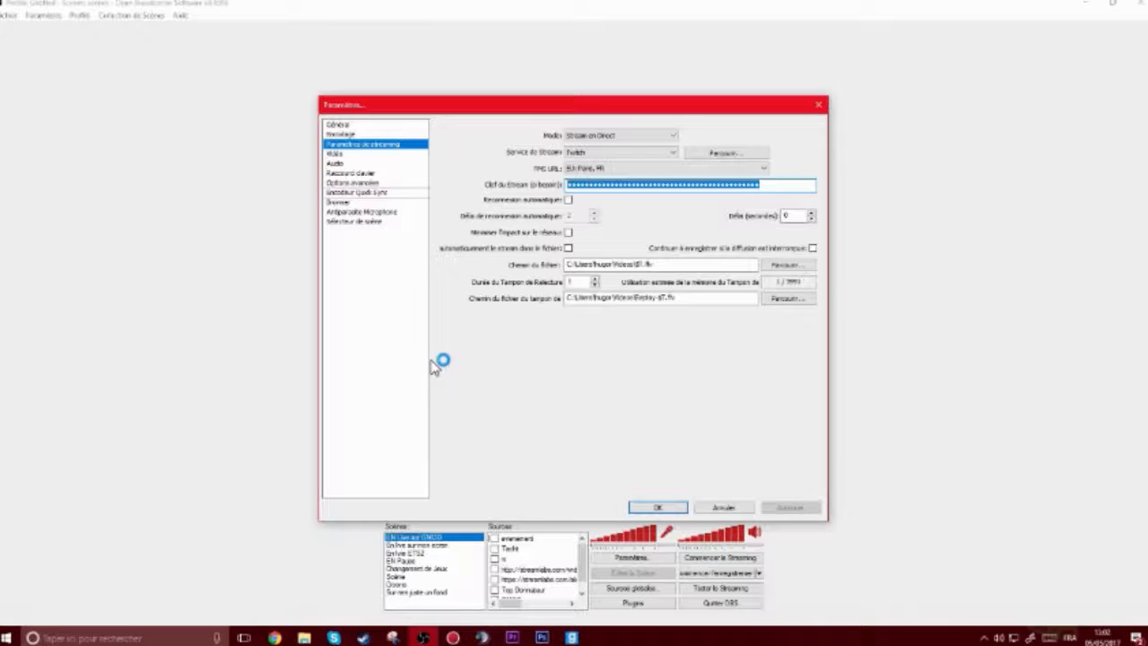
left_click(731, 508)
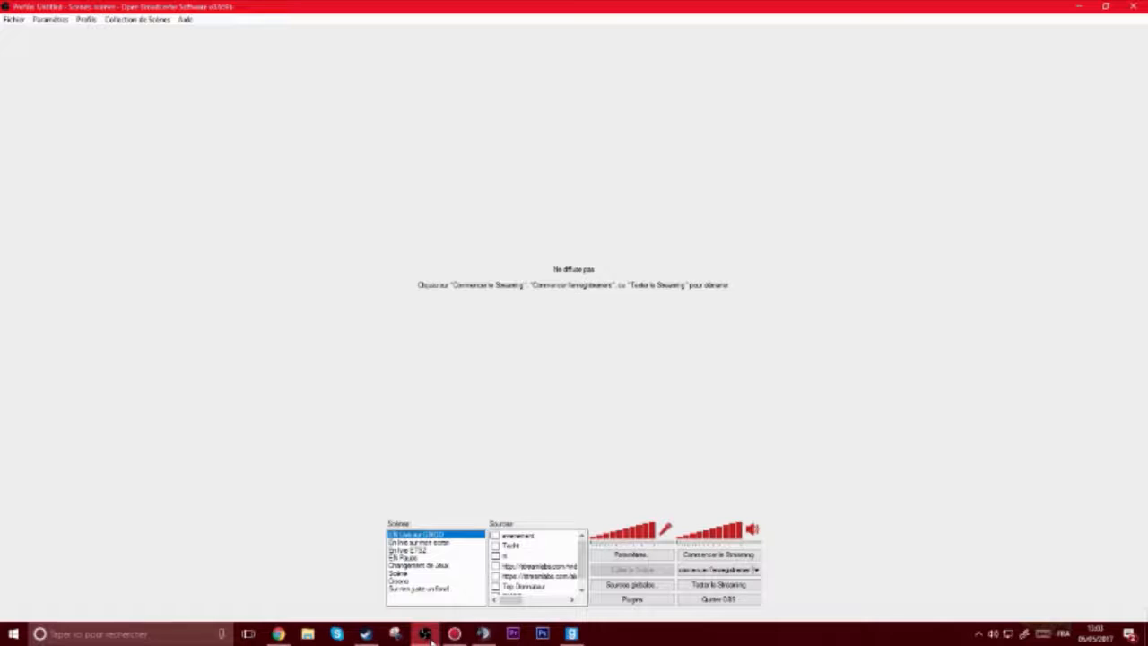
Step: Browse the existing scenes to compare their sources, including the GMOD, screen, ETS2 and Scène scenes
scroll(522, 557, "down", 1)
scroll(520, 558, "up", 1)
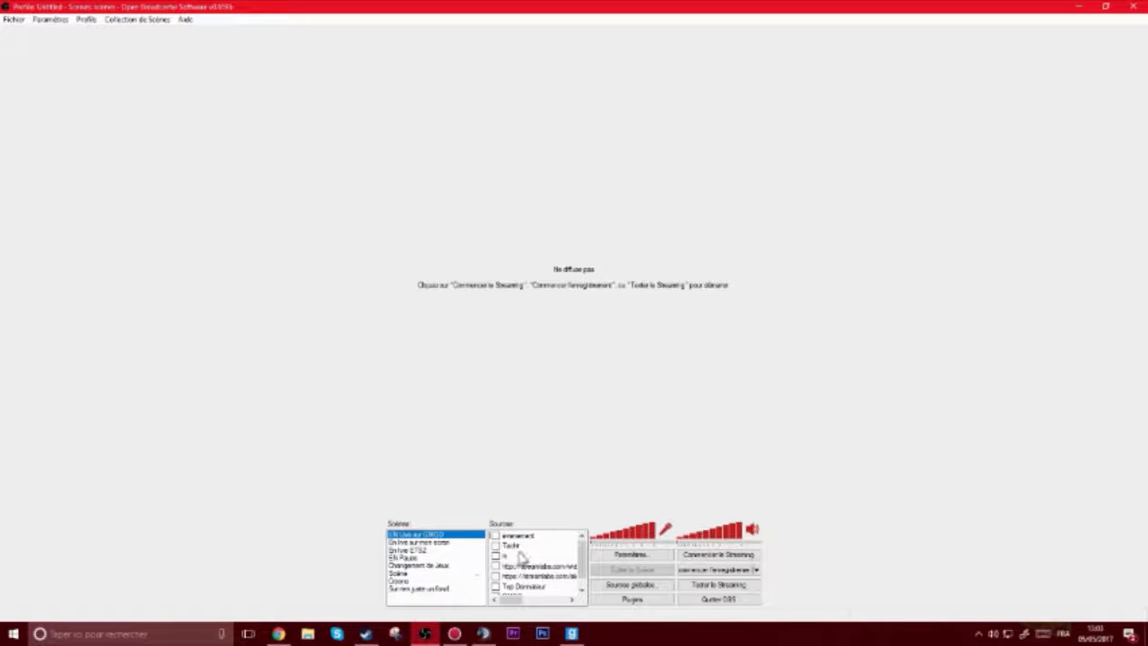
left_click(426, 550)
left_click(432, 542)
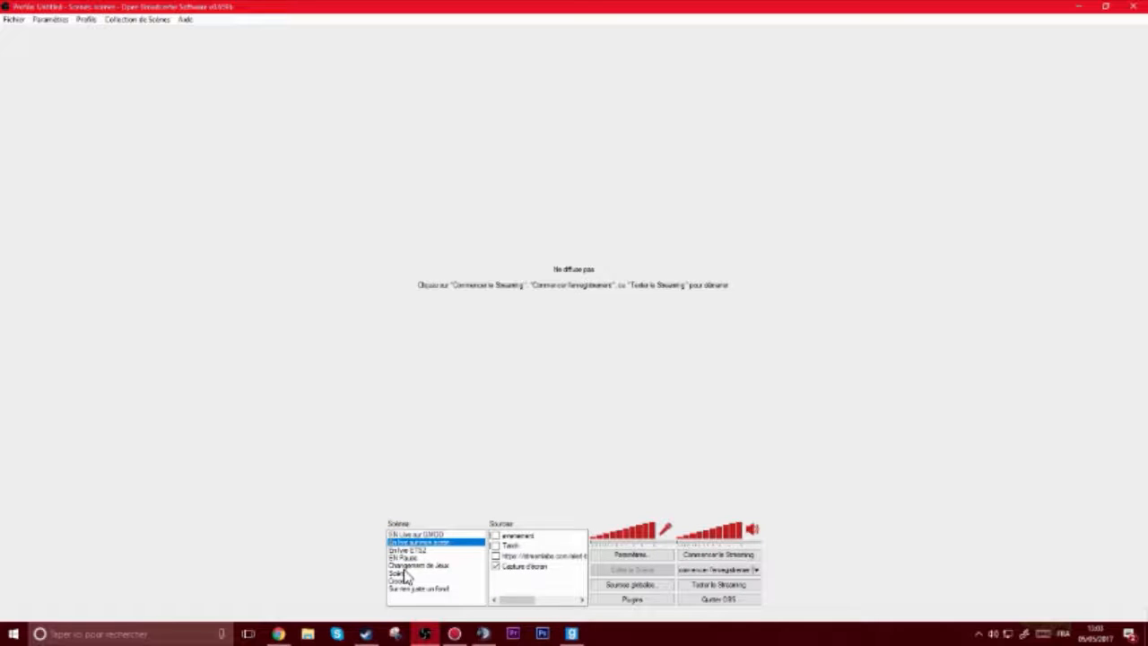
left_click(403, 573)
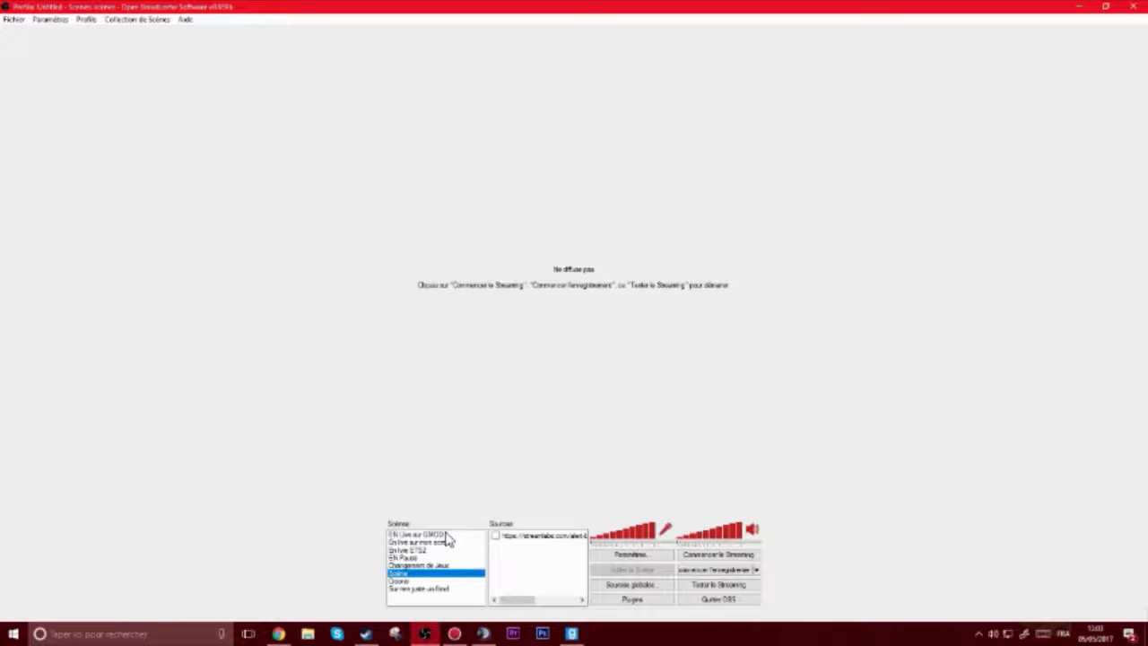
left_click(441, 535)
left_click(444, 551)
Step: Add a new scene named "TUTO Youtube" to the scene list
right_click(410, 596)
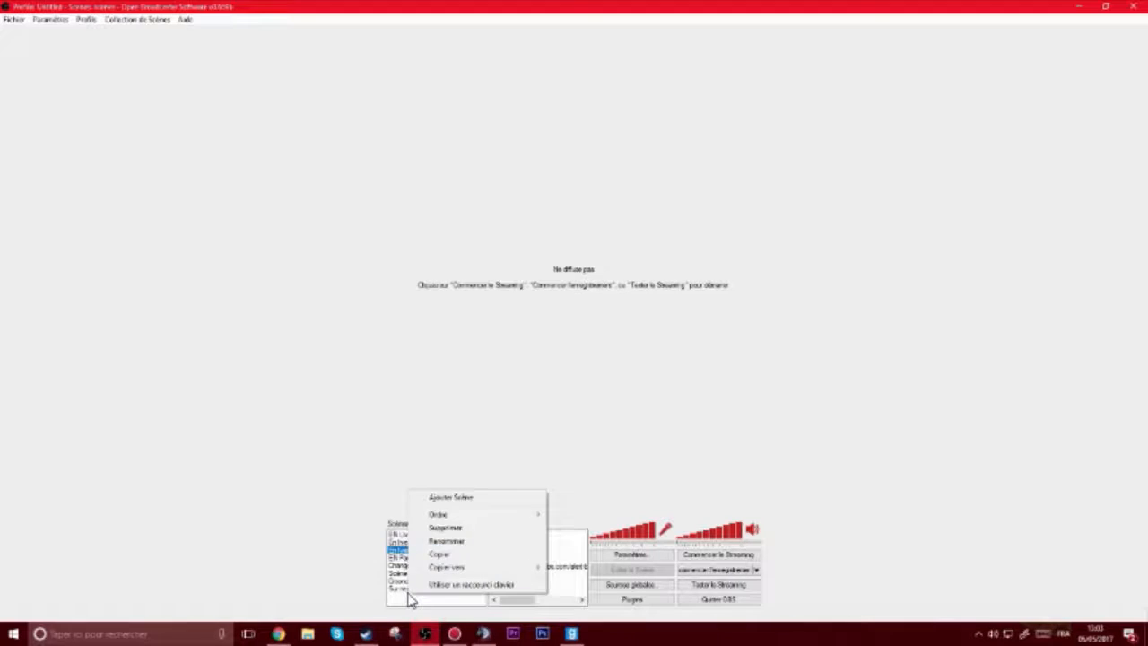
left_click(459, 498)
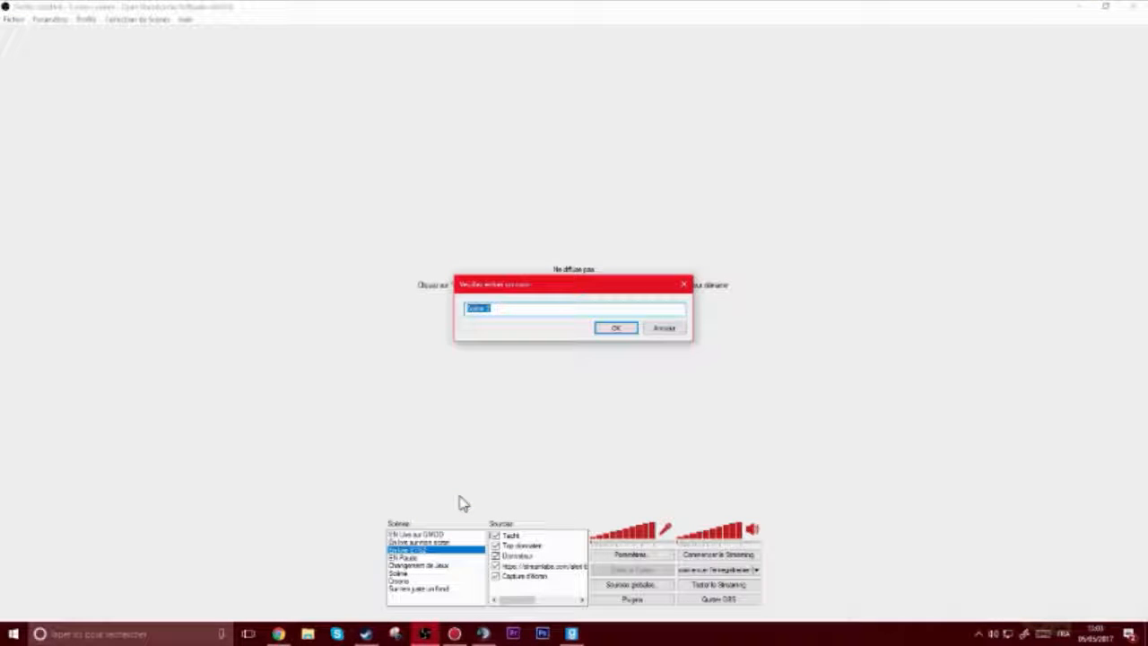
type("TP")
type("TO You")
type("tube")
key("Return")
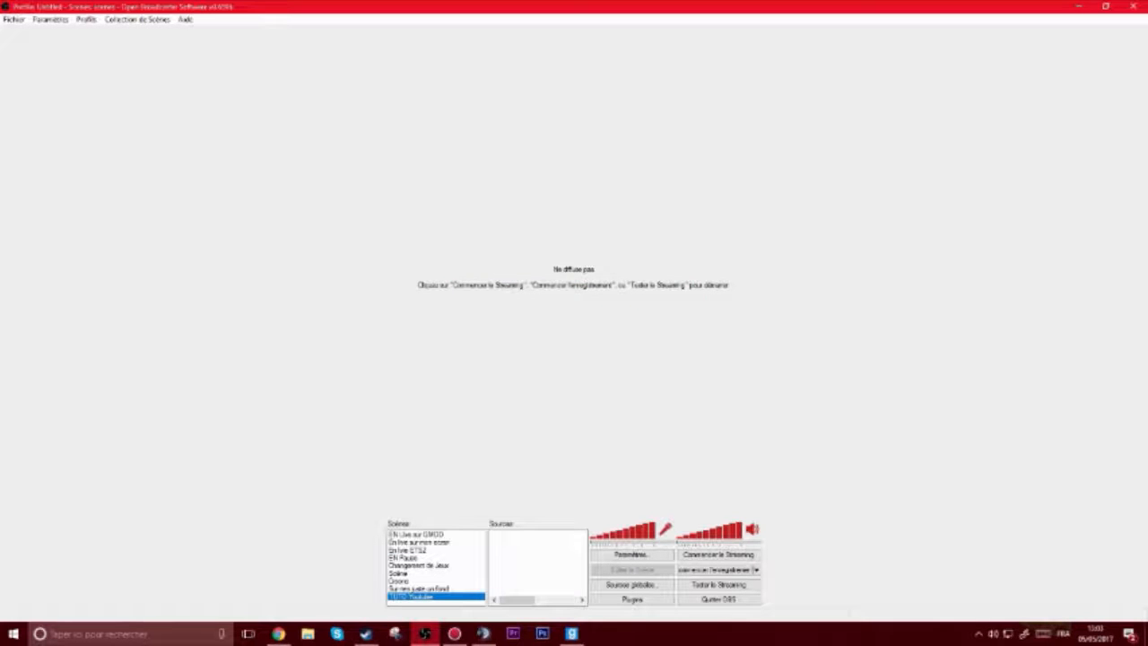
Step: View the sources of the other scenes, including Scène and Changement de Jeux
left_click(422, 589)
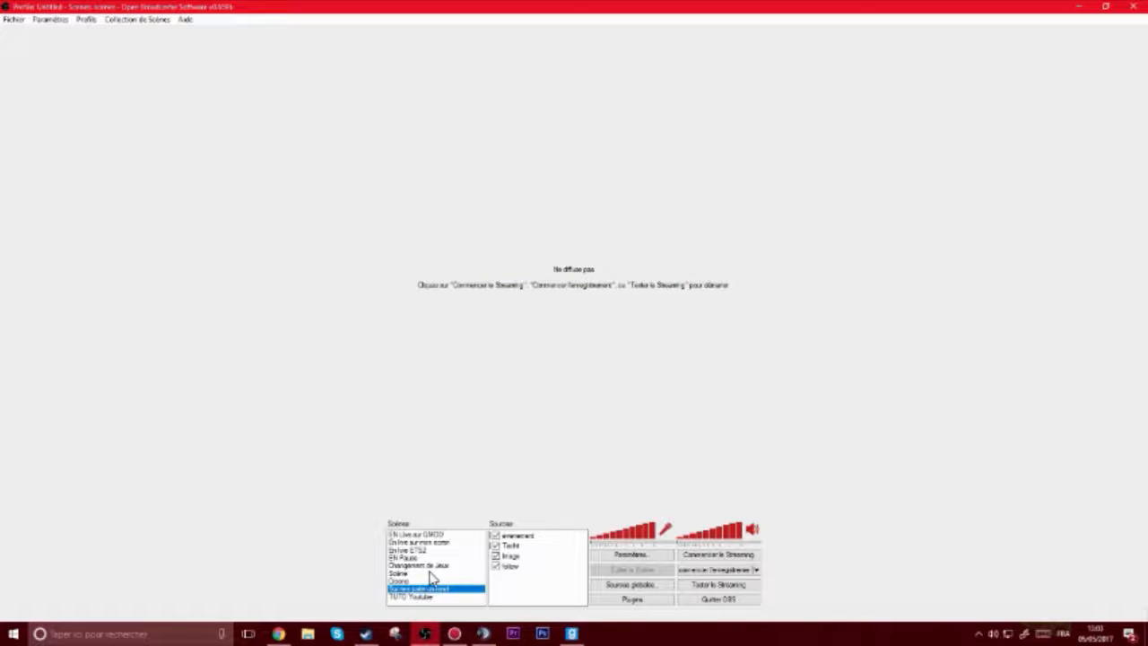
left_click(431, 572)
left_click(436, 565)
Step: Select the scene for streaming the screen and start a streaming test, ignoring the incompatible hook modules warning
left_click(437, 541)
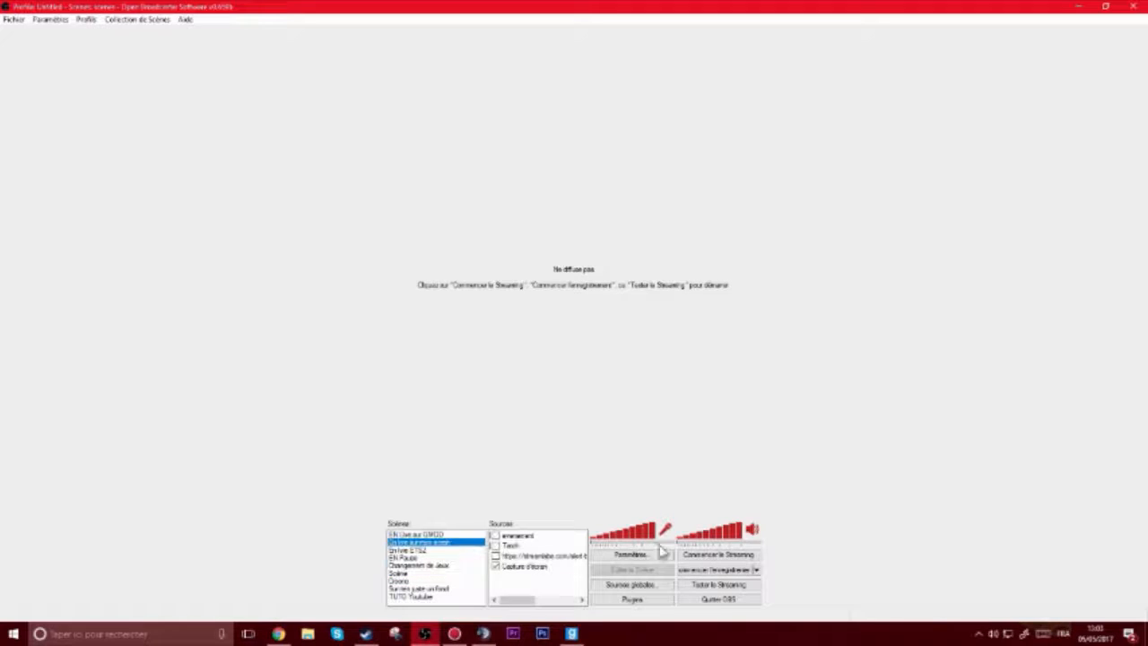
left_click(692, 584)
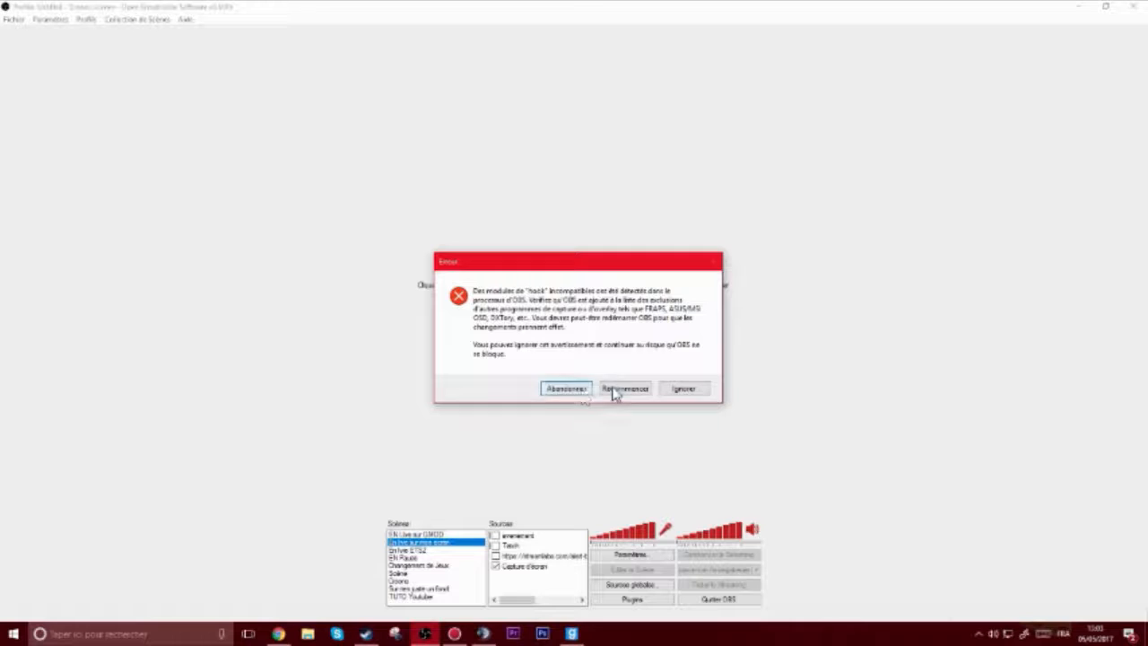
left_click(678, 390)
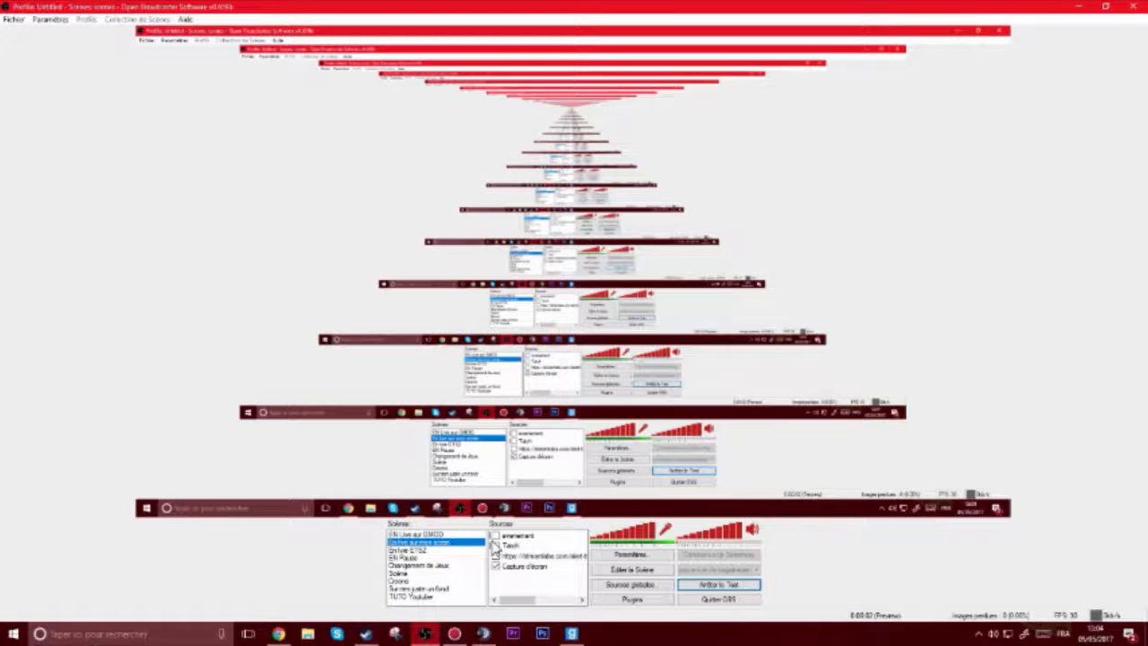
Step: Switch the running preview to the EN Live sur GMOD scene and on to Changement de Jeux
left_click(424, 534)
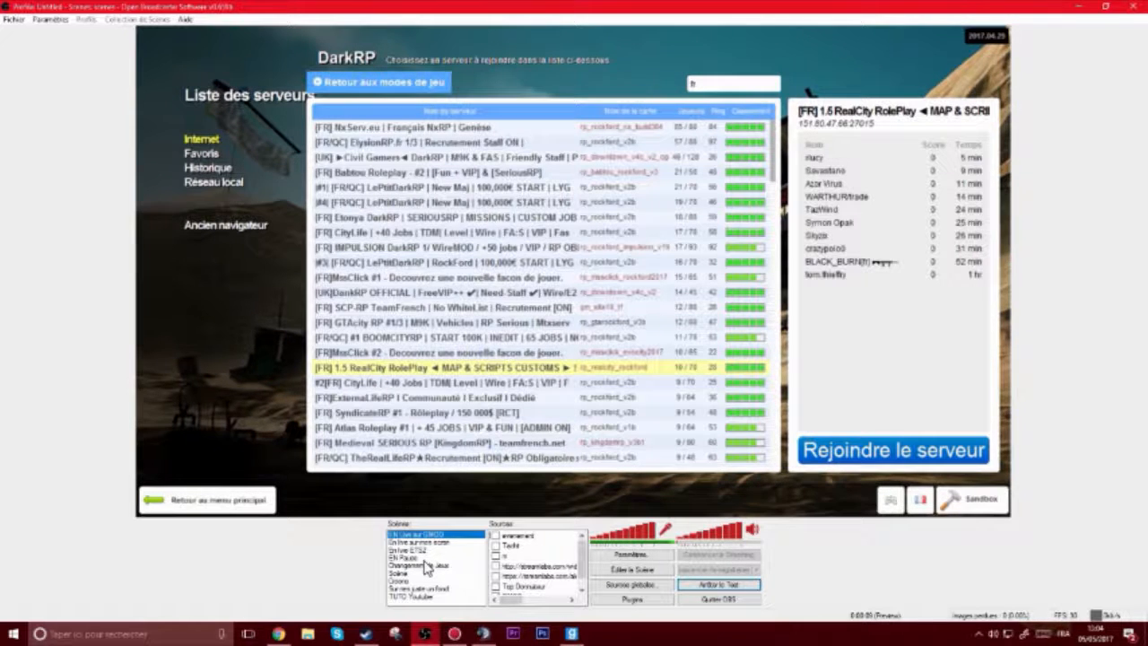
left_click(425, 567)
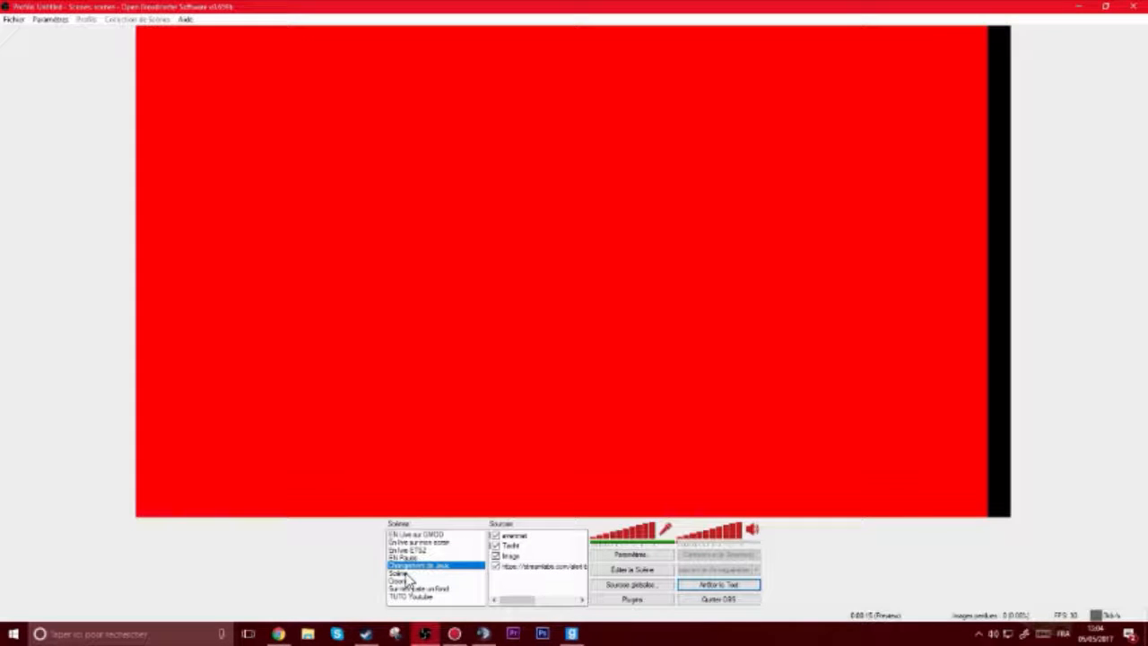
Step: Switch the running preview to the EN Pause scene, to En live ETS2, and back to EN Pause
left_click(408, 577)
left_click(413, 557)
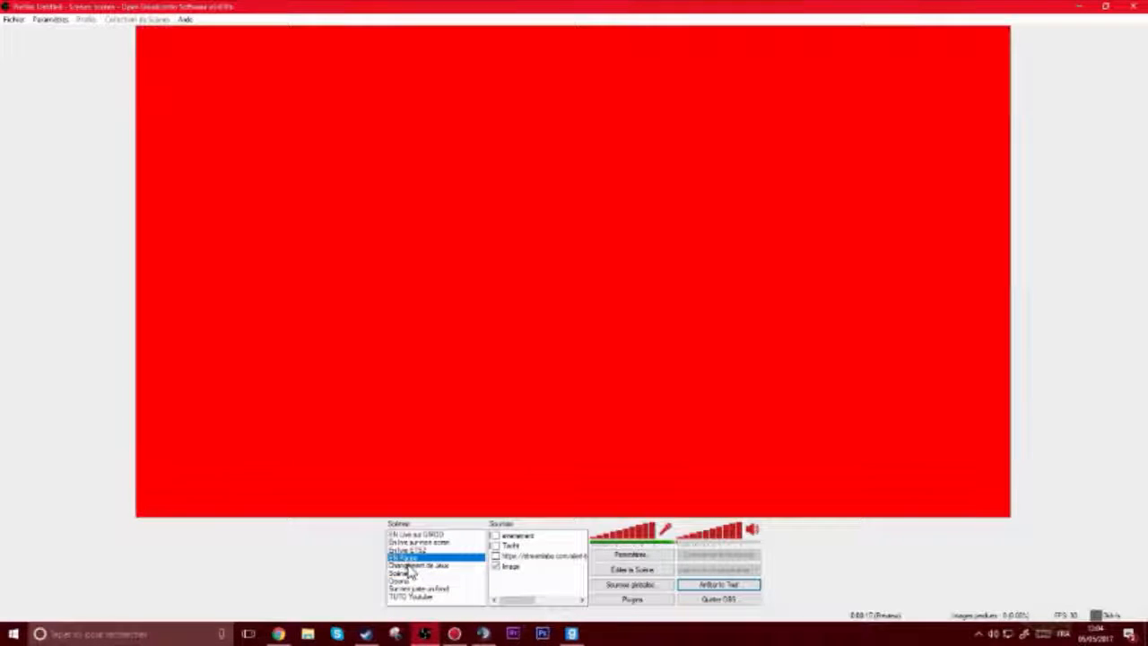
left_click(429, 548)
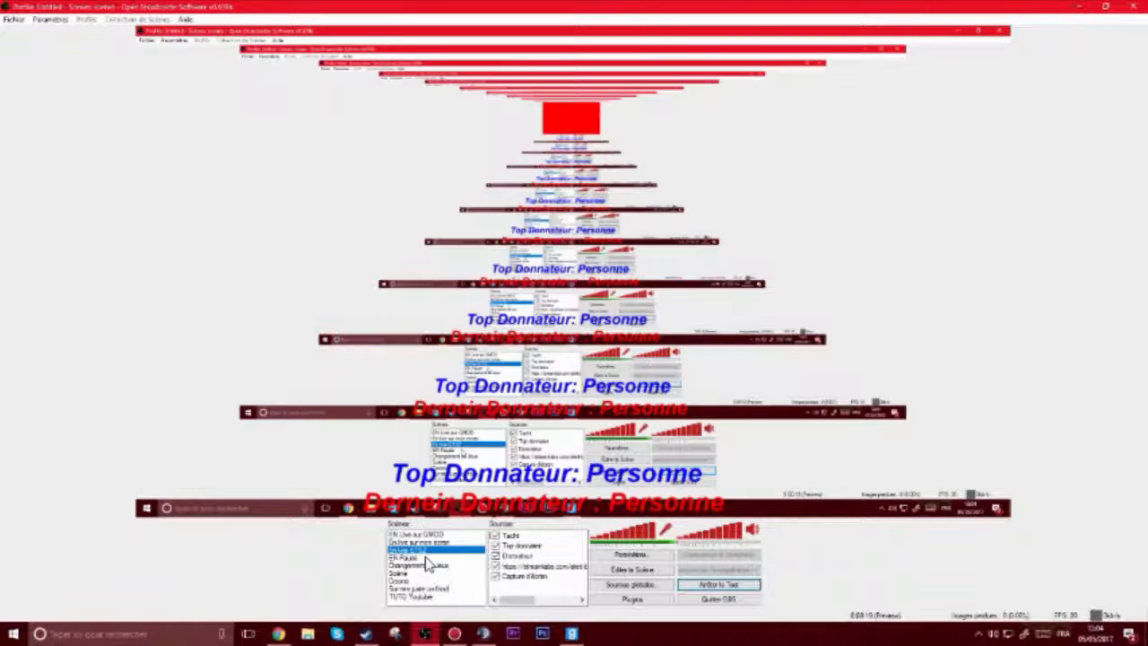
left_click(431, 558)
Step: Toggle the Image and evenement sources of the EN Pause scene to compare the preview with and without them
left_click(495, 565)
left_click(495, 567)
left_click(495, 567)
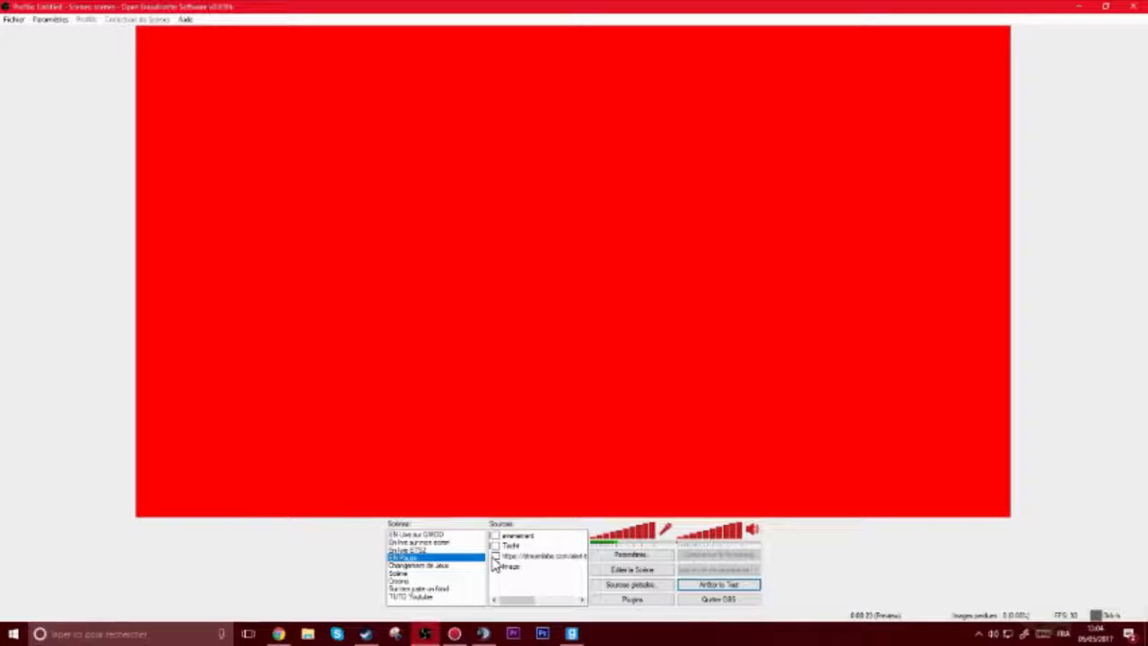
left_click(494, 536)
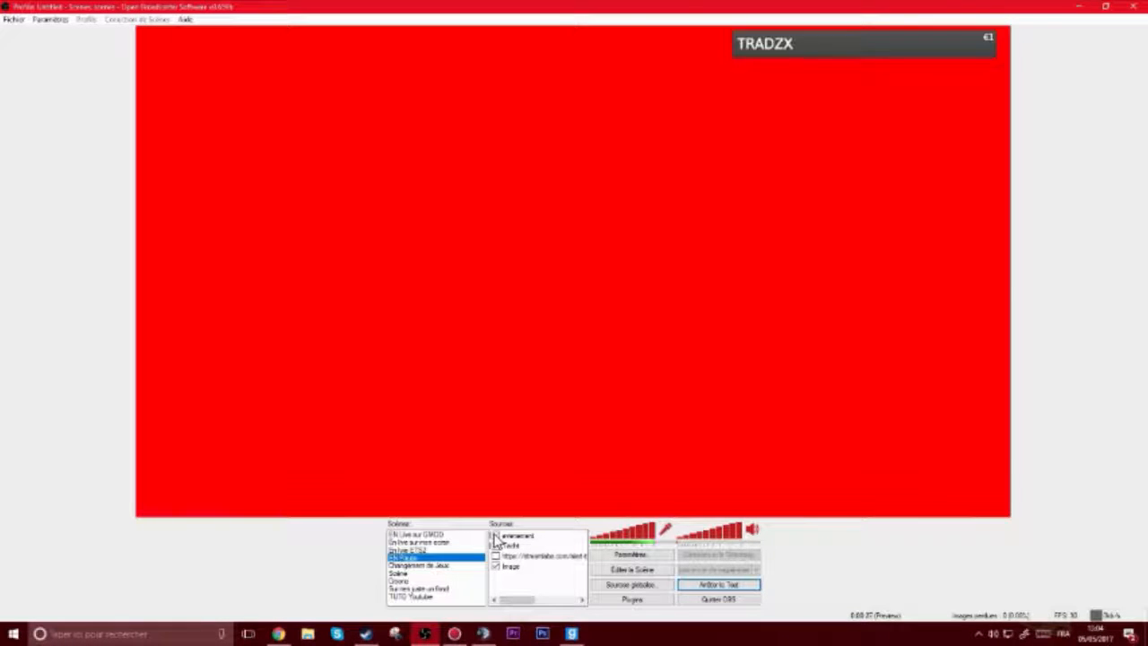
left_click(494, 535)
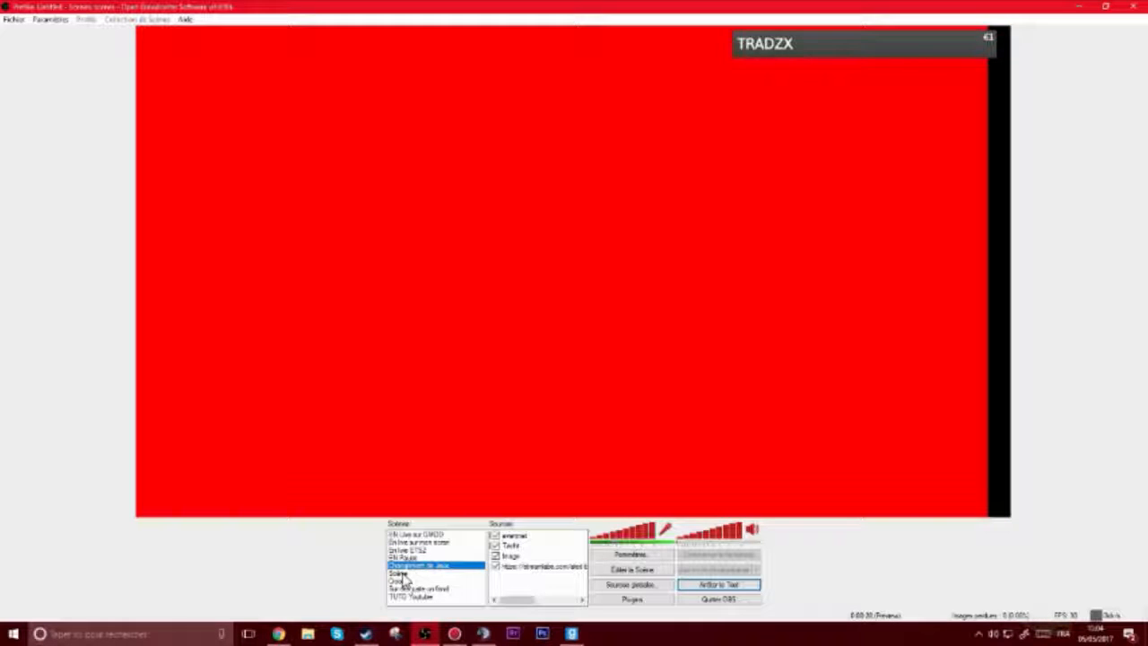
Step: Preview Scène and the countdown scene, selecting the countdown's 5 minute source
left_click(396, 573)
left_click(406, 582)
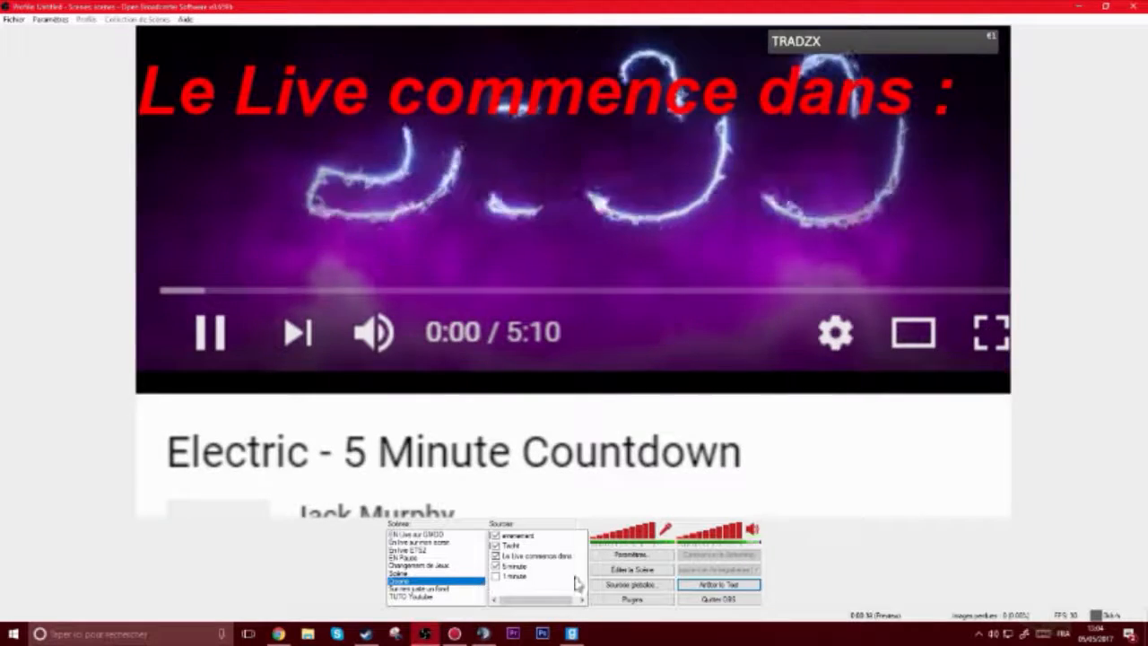
left_click(538, 565)
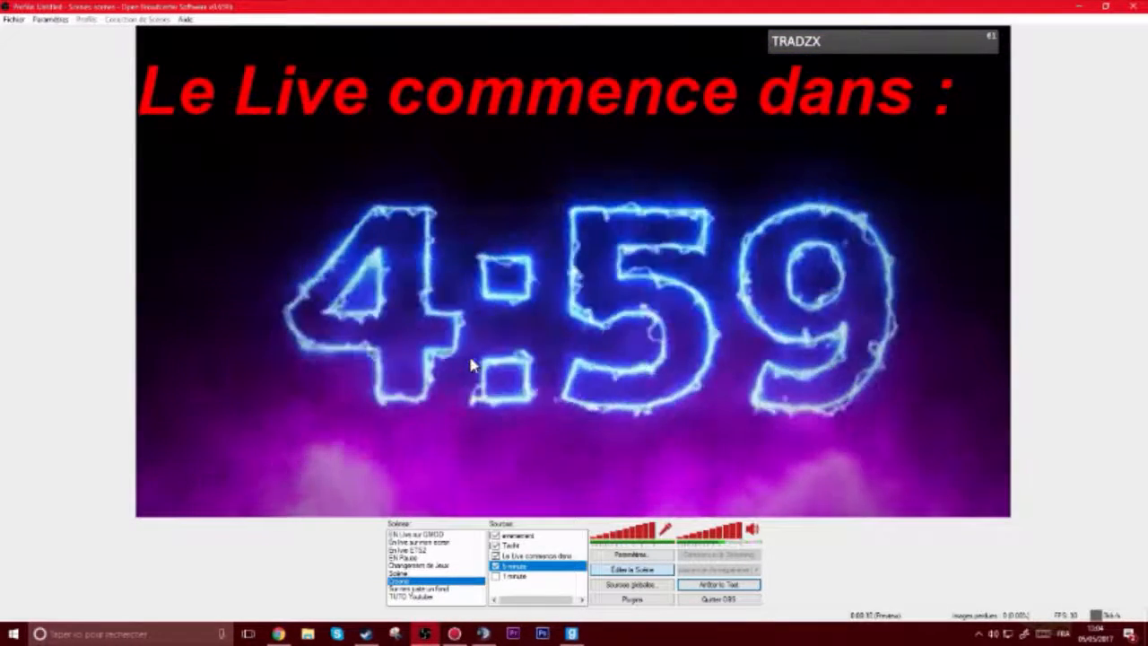
Step: Preview the background image scene, select the TUTO Youtube scene and stop the streaming test
left_click(408, 588)
left_click(413, 596)
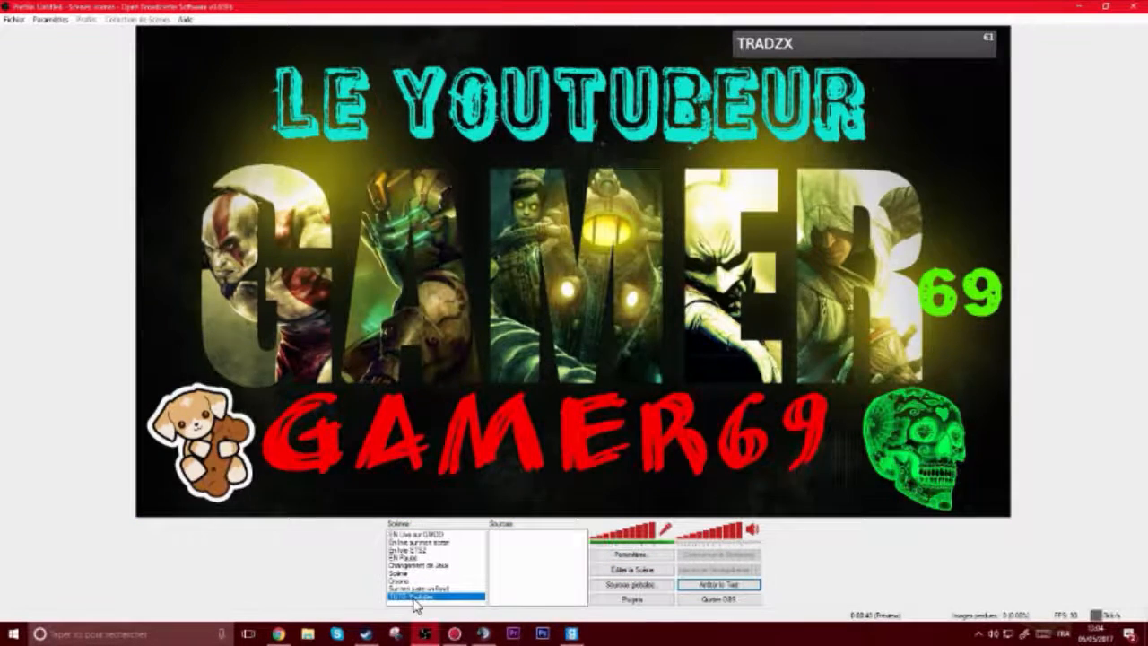
left_click(718, 585)
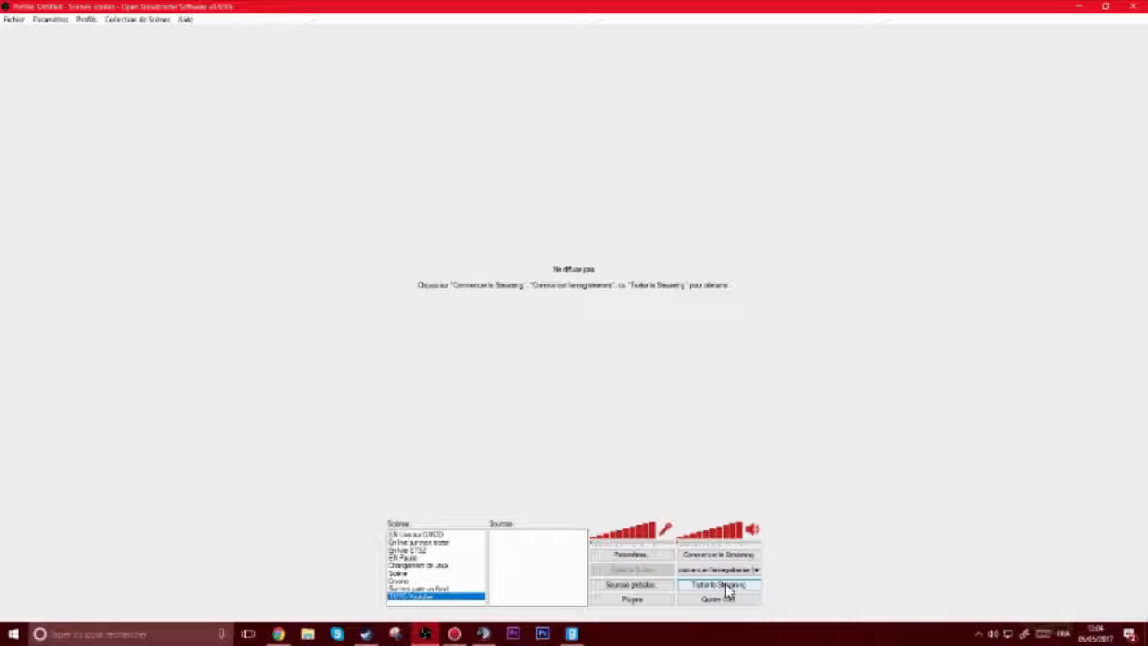
Step: Add a window capture source with its default name to the TUTO Youtube scene, capturing the inside of the Action! window
right_click(567, 551)
mouse_move(576, 561)
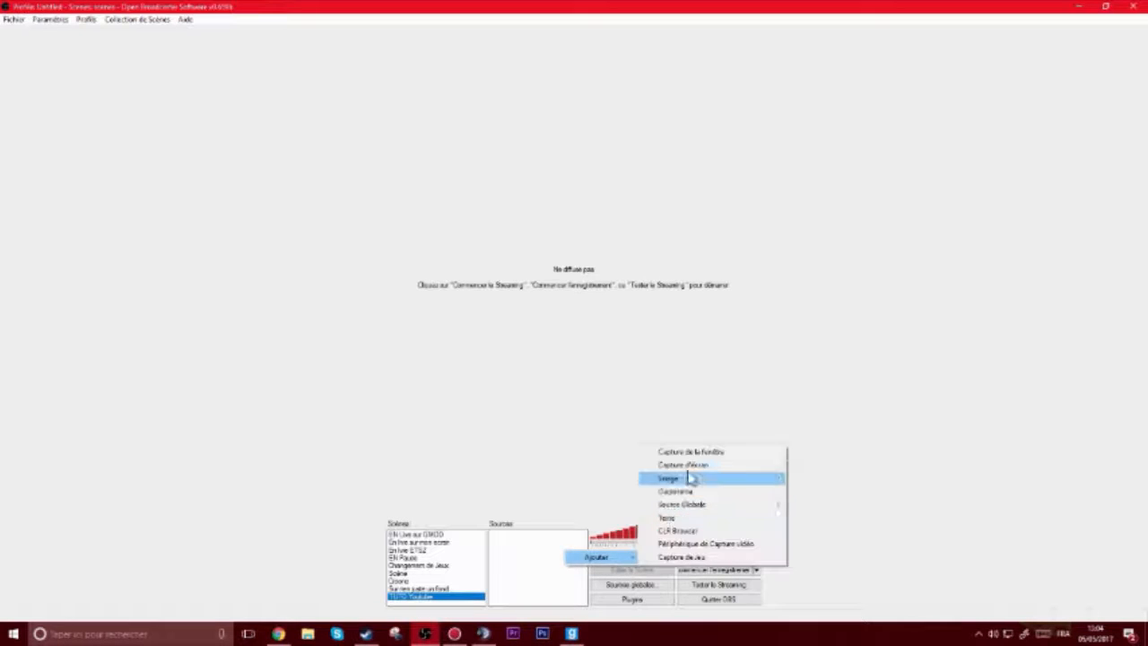
left_click(710, 453)
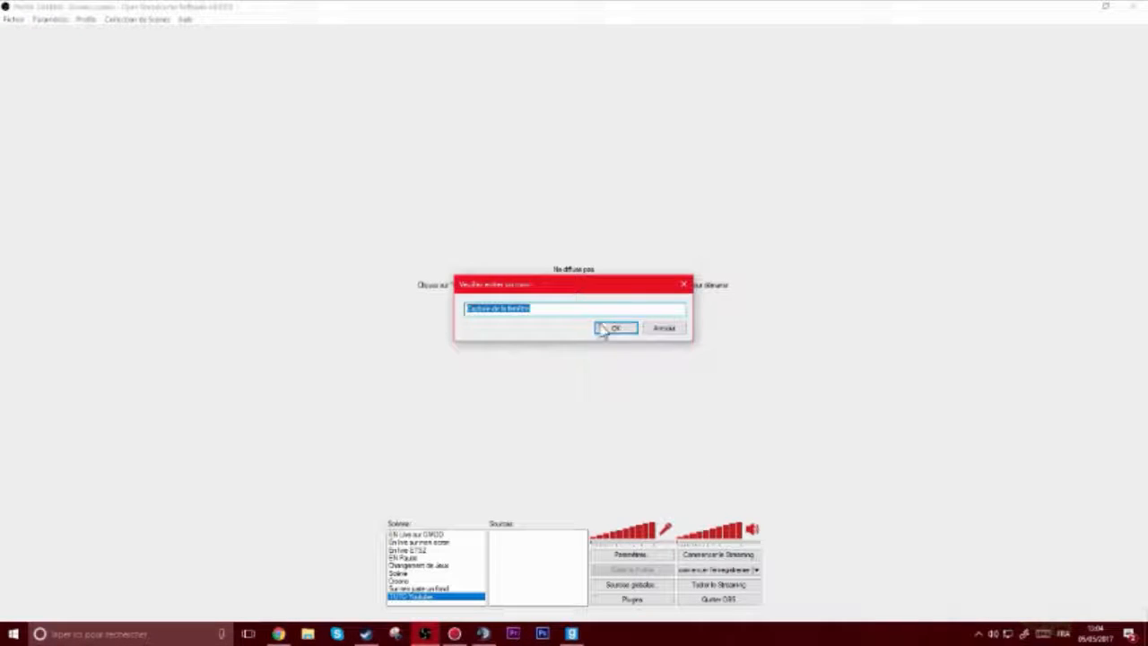
left_click(606, 329)
left_click(583, 170)
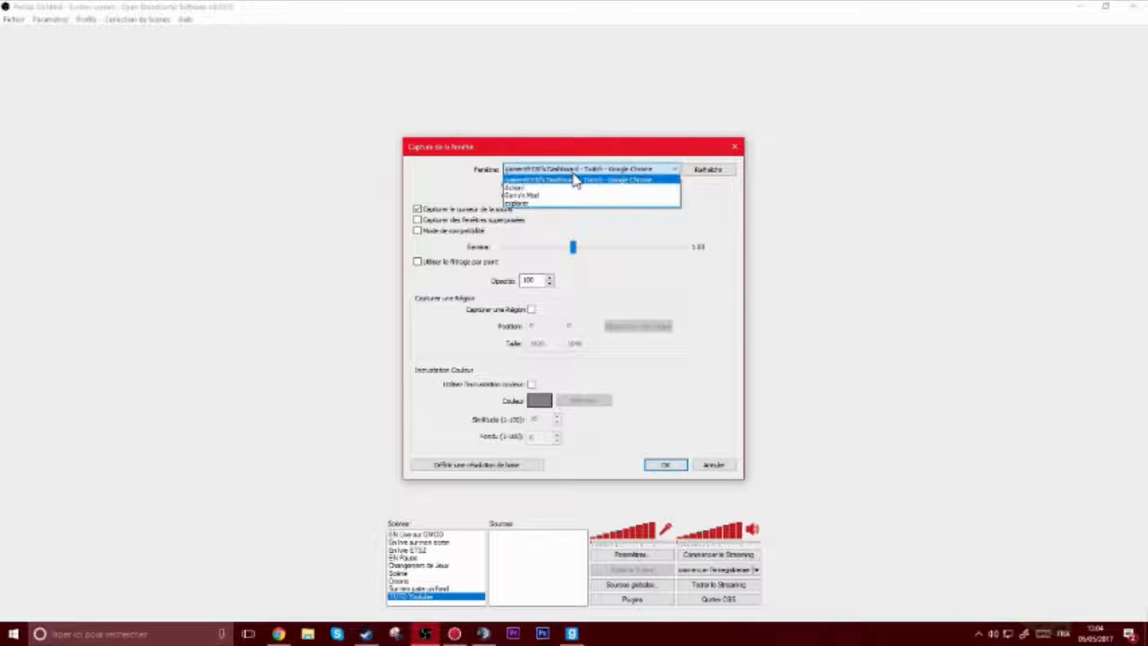
left_click(558, 195)
left_click(551, 169)
left_click(555, 187)
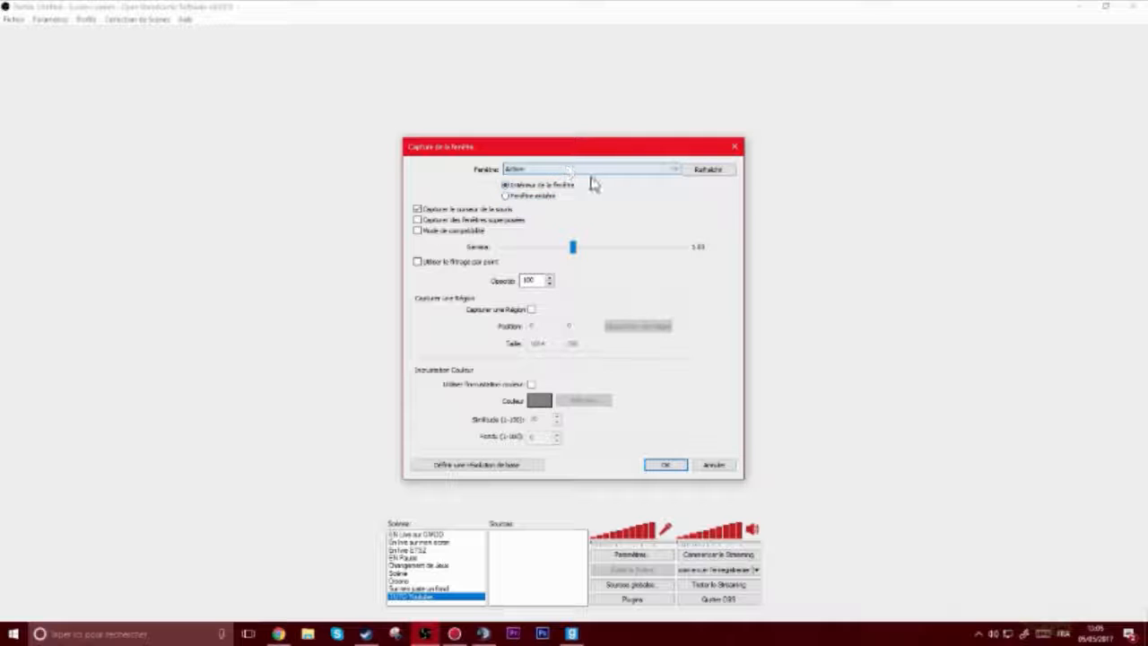
left_click(571, 634)
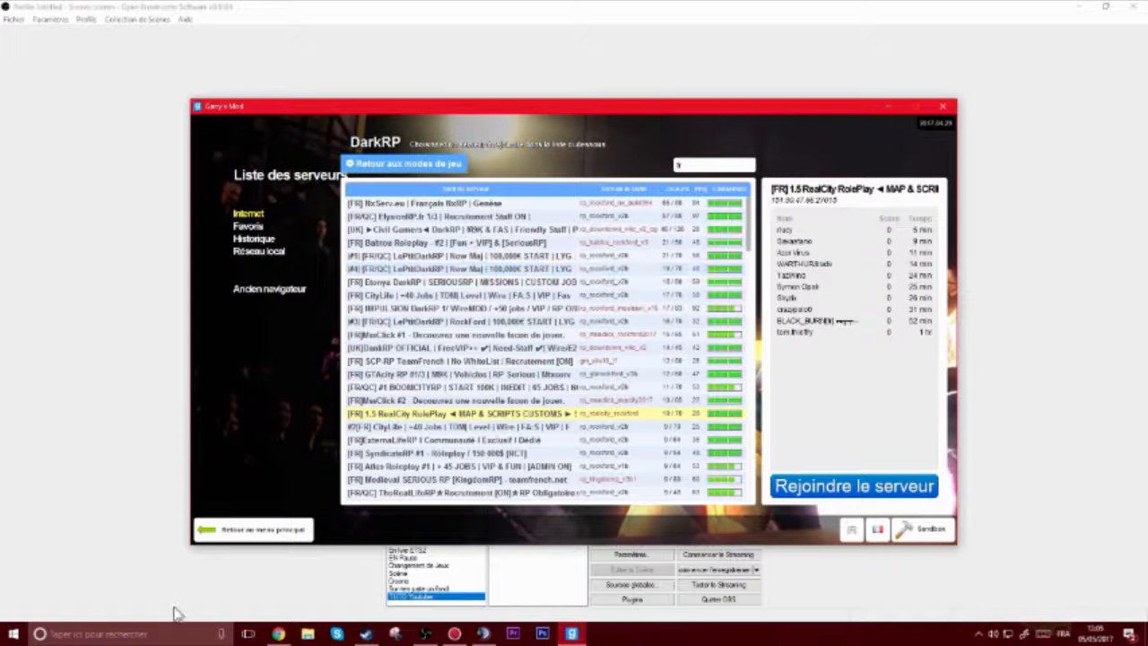
left_click(143, 431)
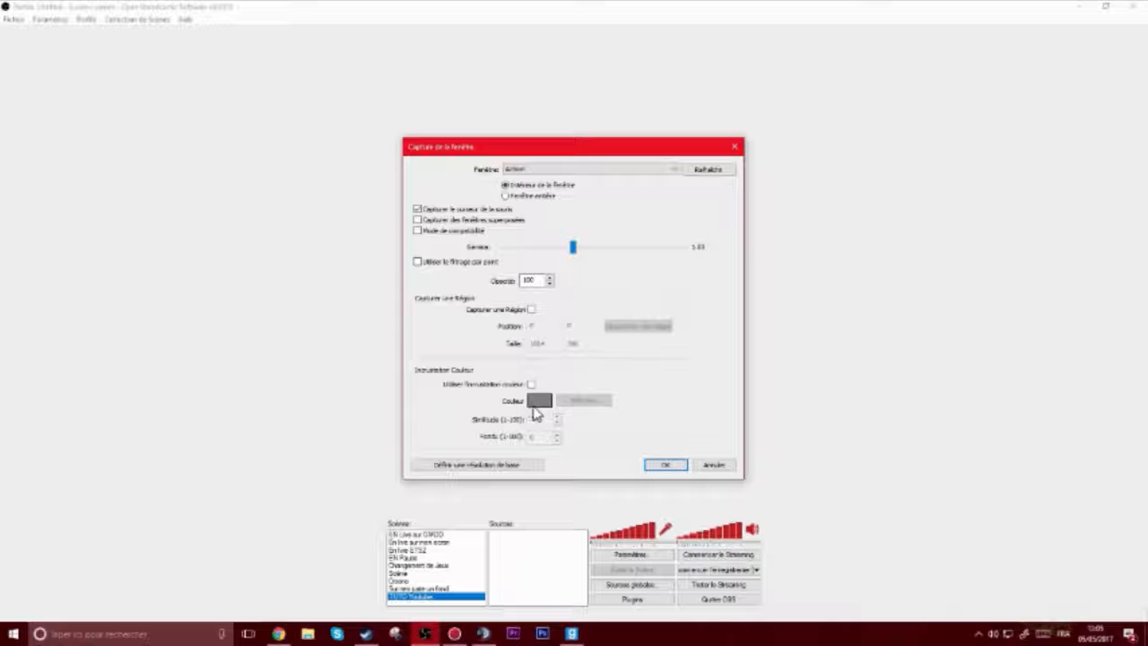
left_click(663, 465)
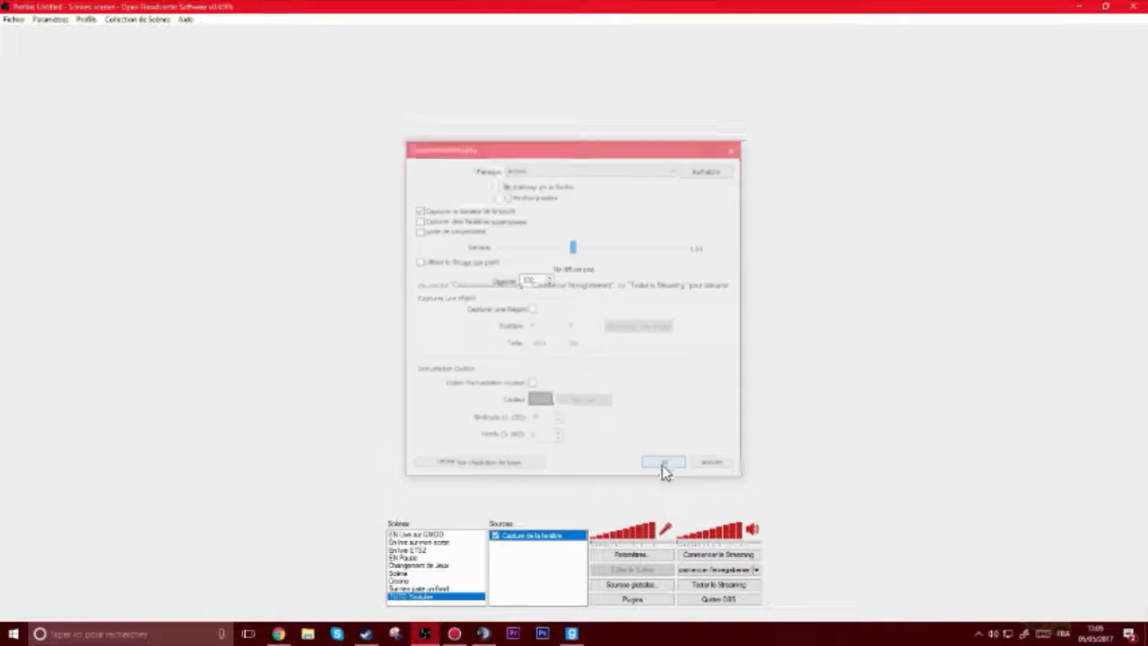
Step: Start a streaming test of the TUTO Youtube scene, ignoring the incompatible hook modules warning
left_click(701, 583)
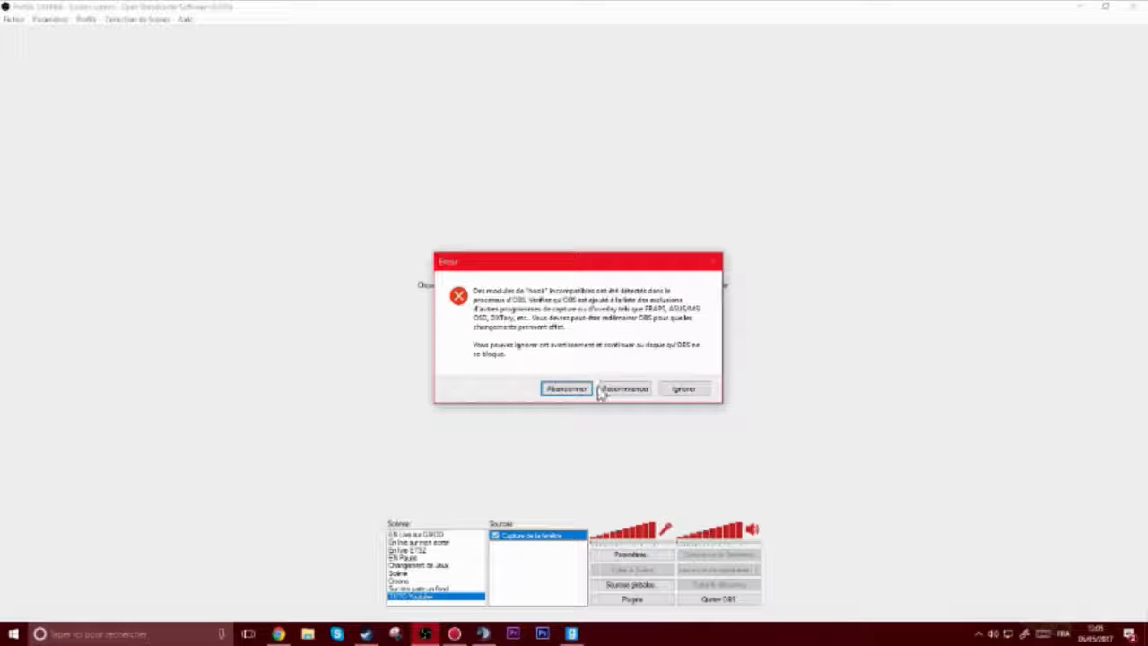
left_click(688, 392)
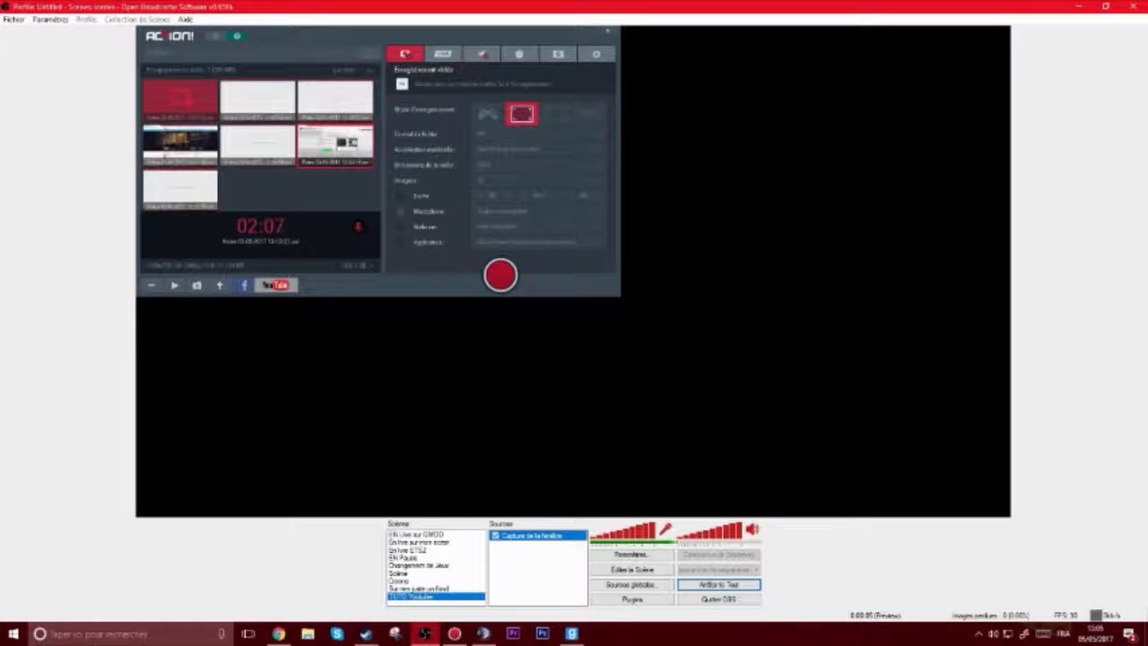
Step: Add a screen capture source for screen 1 to the TUTO Youtube scene and hide the window capture source
right_click(510, 578)
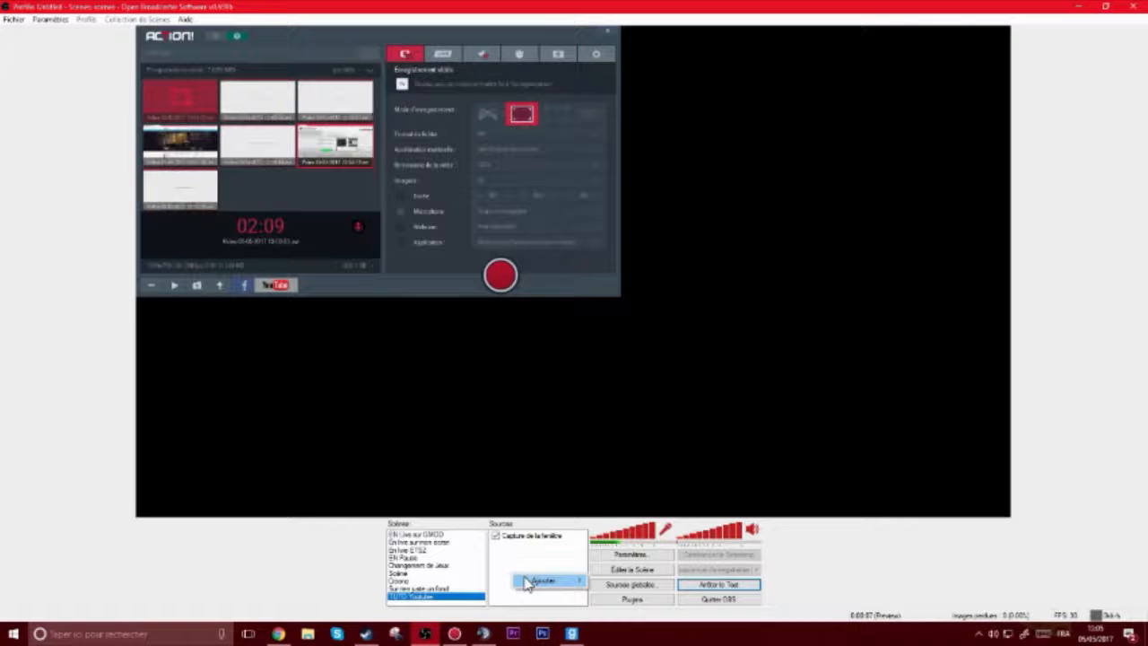
mouse_move(527, 583)
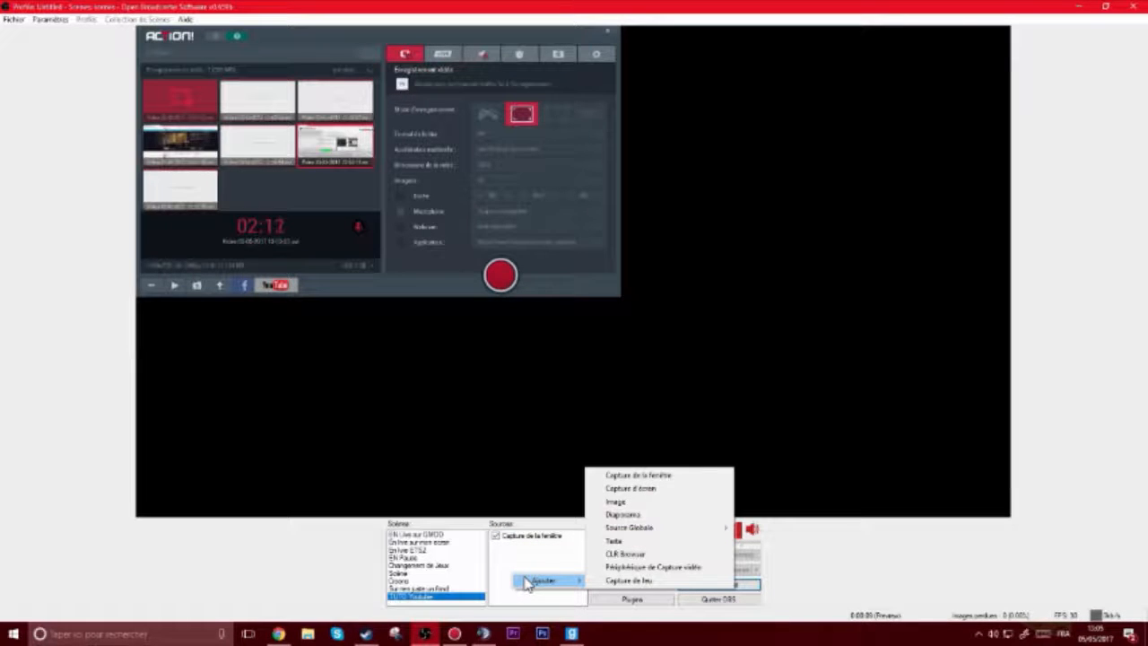
left_click(678, 476)
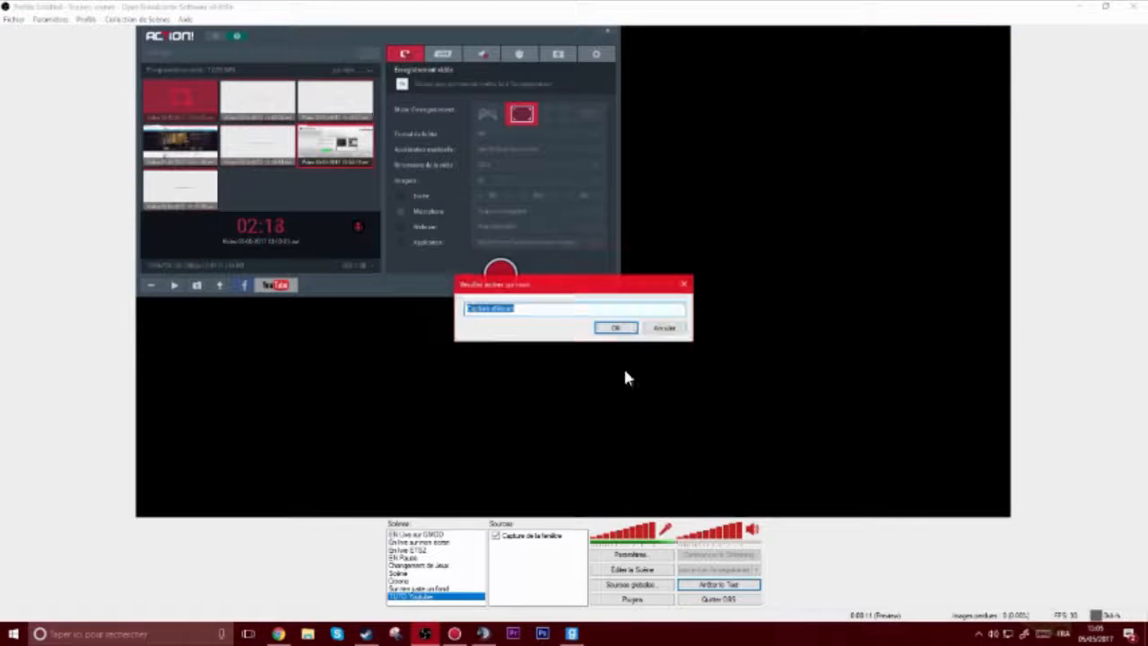
left_click(614, 328)
left_click(489, 157)
left_click(489, 159)
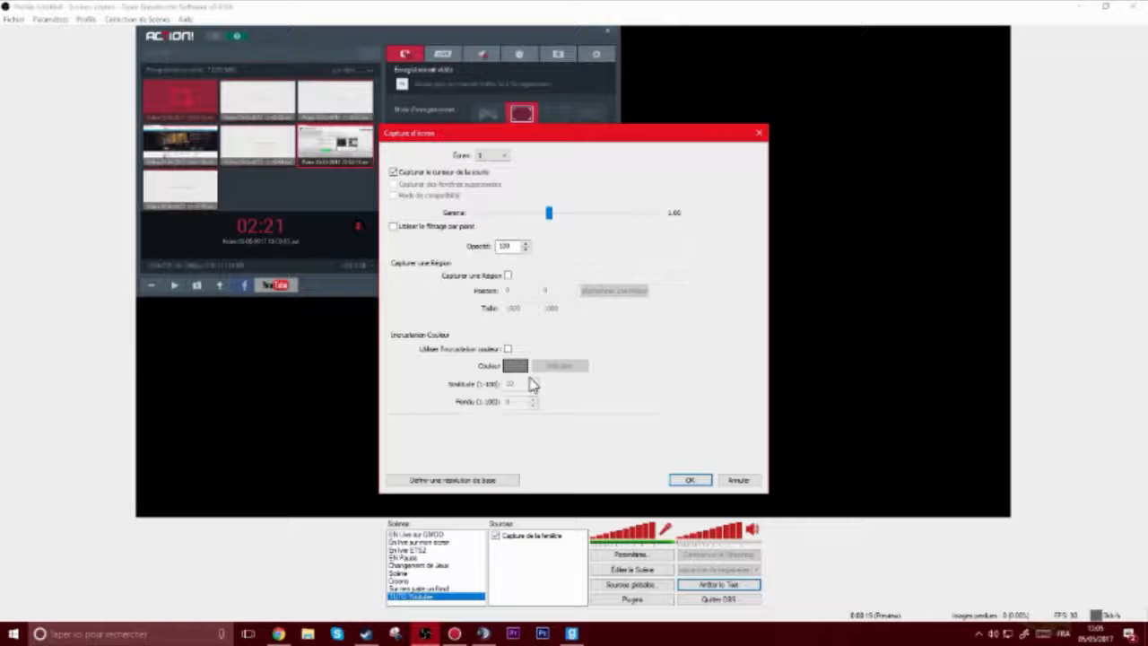
left_click(690, 480)
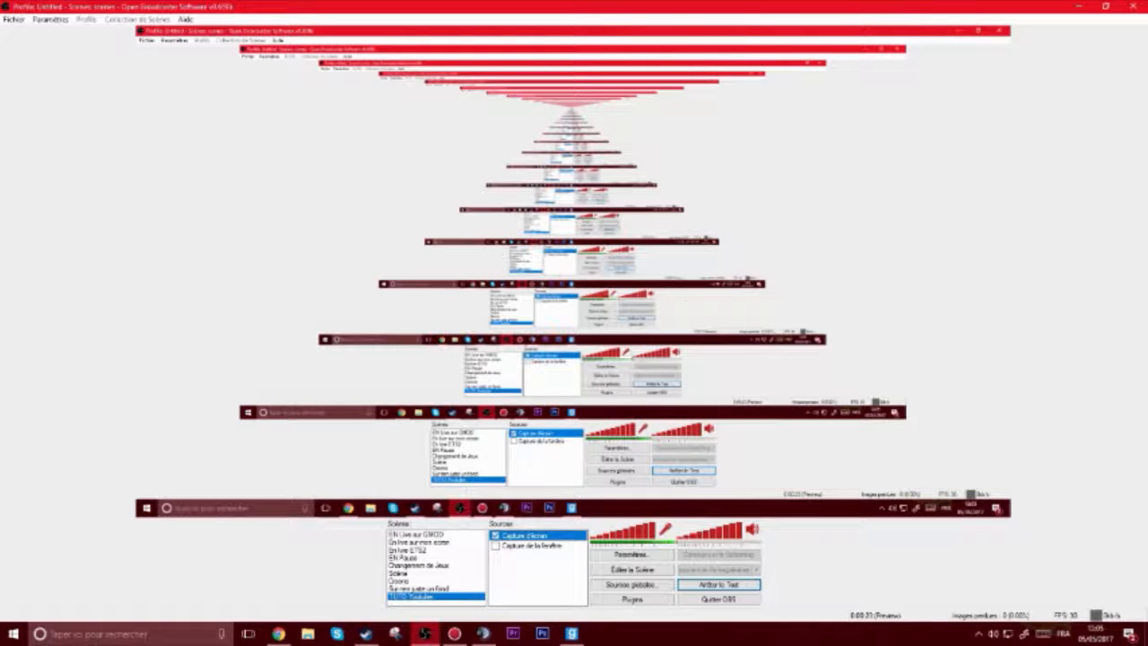
Step: Switch through the Twitch dashboard, Steam and TeamSpeak to demonstrate the screen capture, and return to OBS
left_click(291, 632)
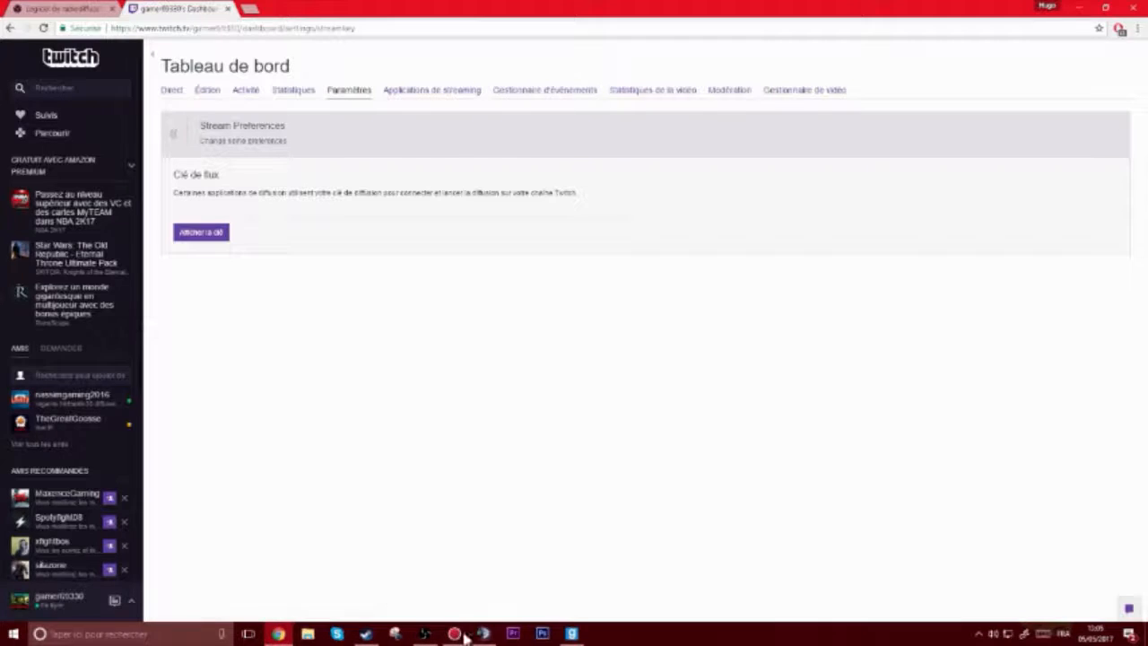
left_click(380, 633)
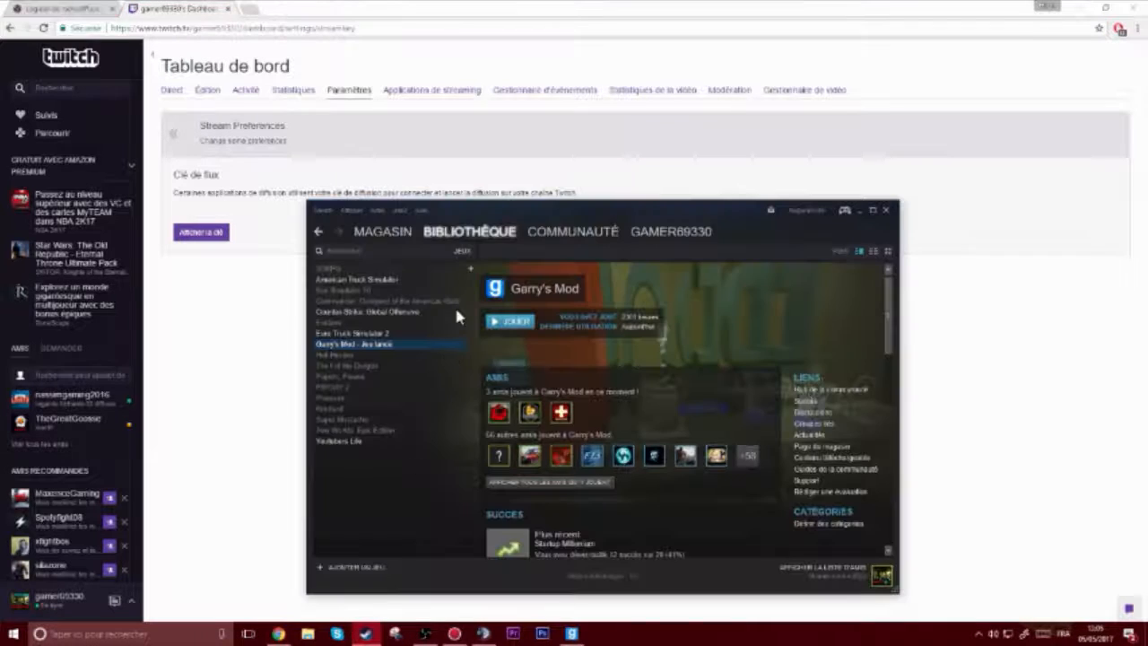
left_click(477, 633)
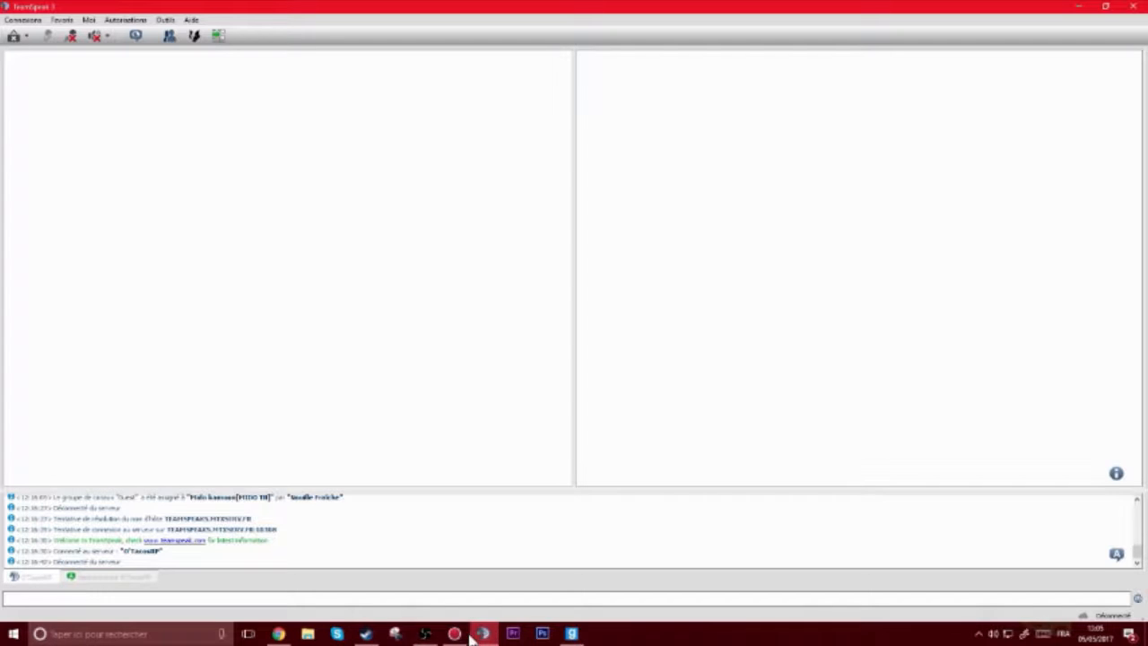
left_click(424, 633)
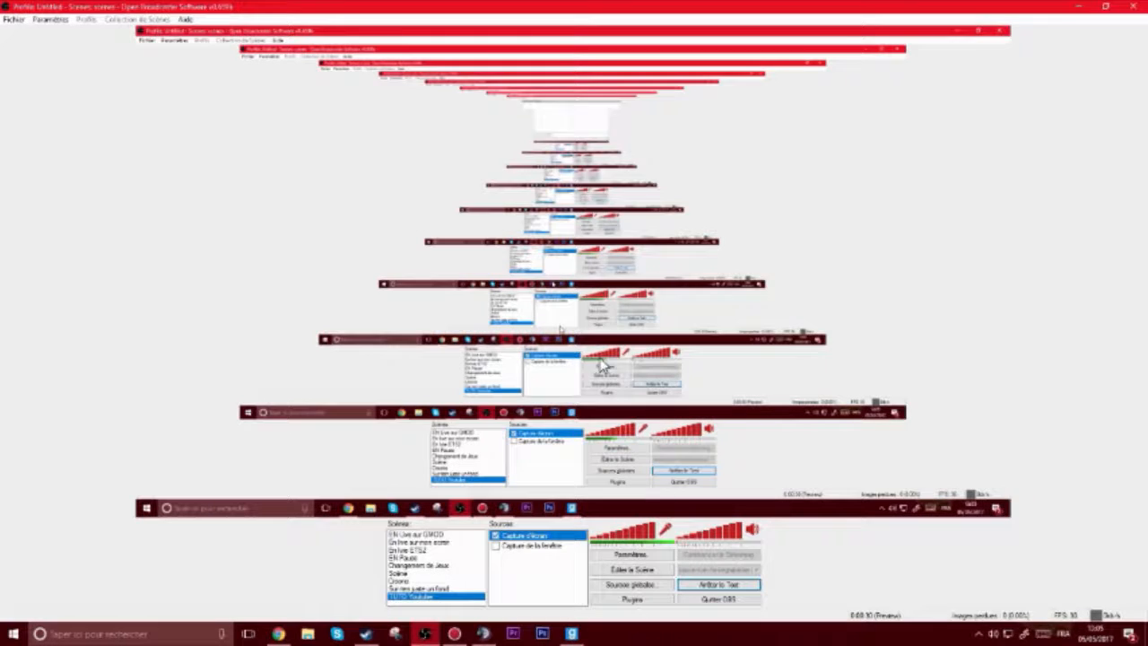
Step: Hide the screen capture source and add an image source using the Gamer69 picture from the Images folder
left_click(496, 535)
left_click(504, 565)
left_click(532, 570)
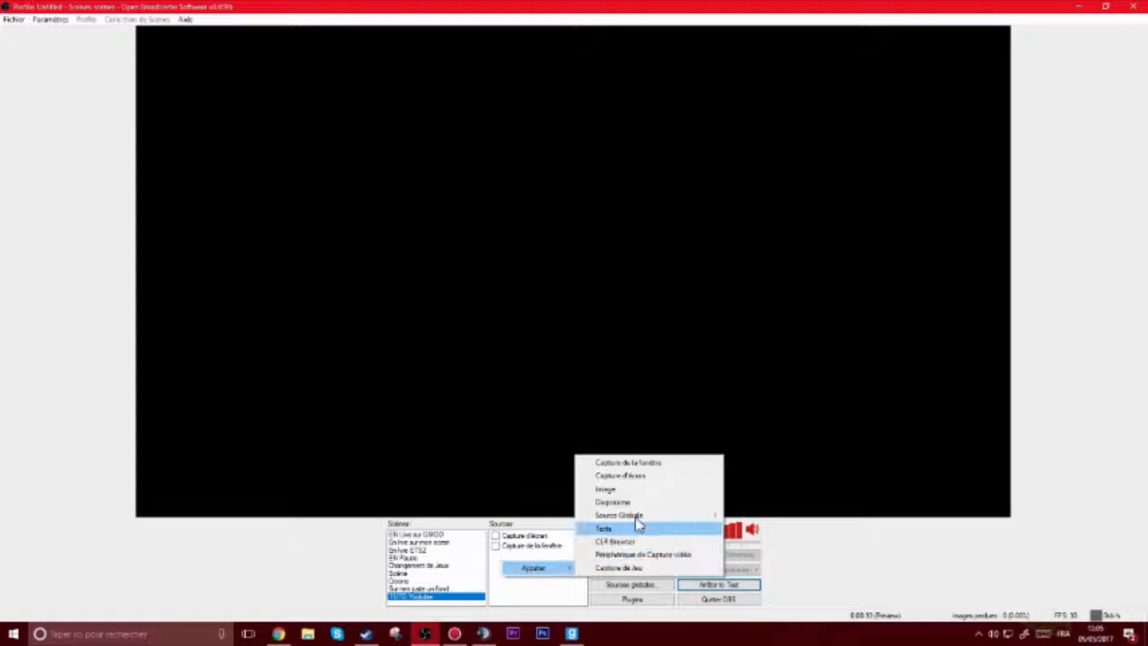
left_click(641, 492)
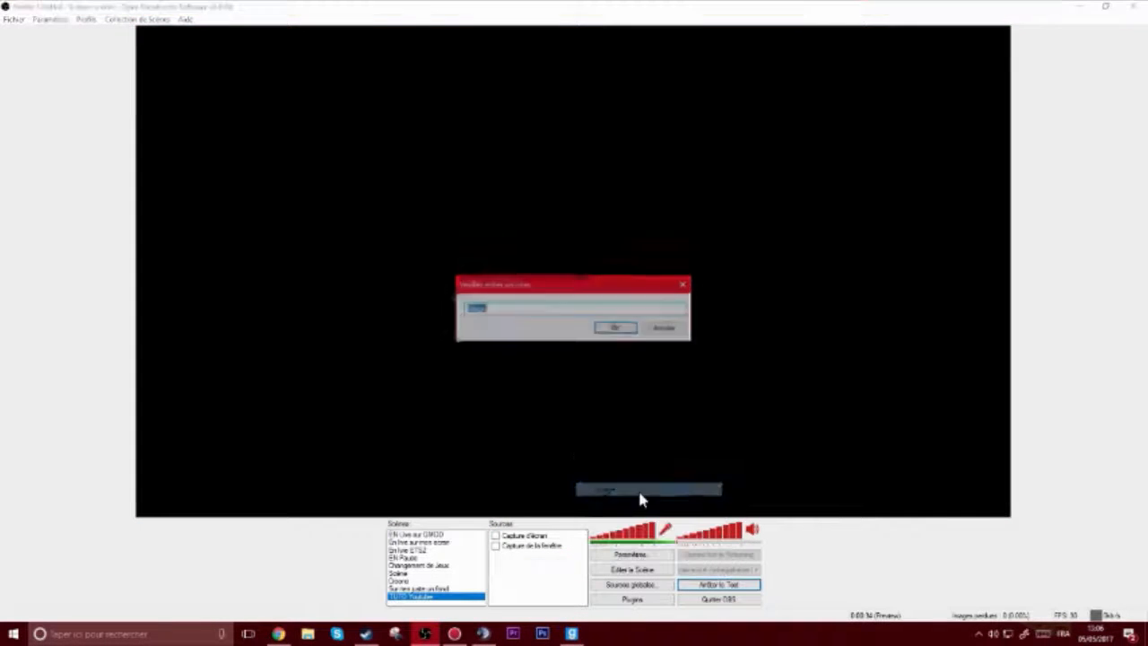
left_click(616, 328)
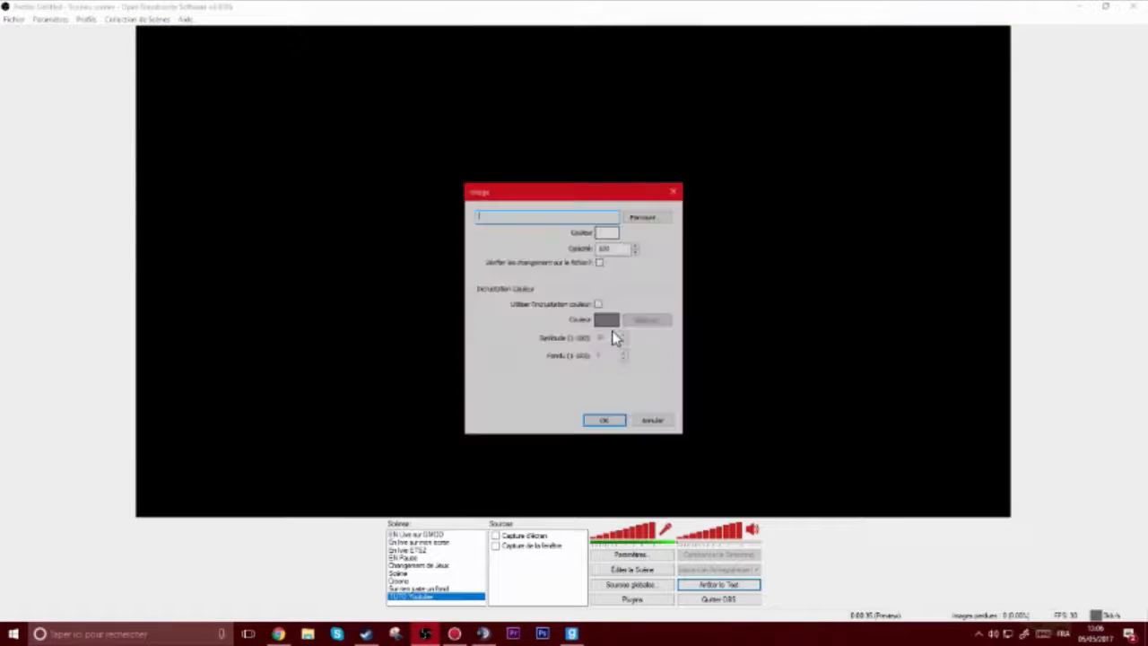
left_click(641, 218)
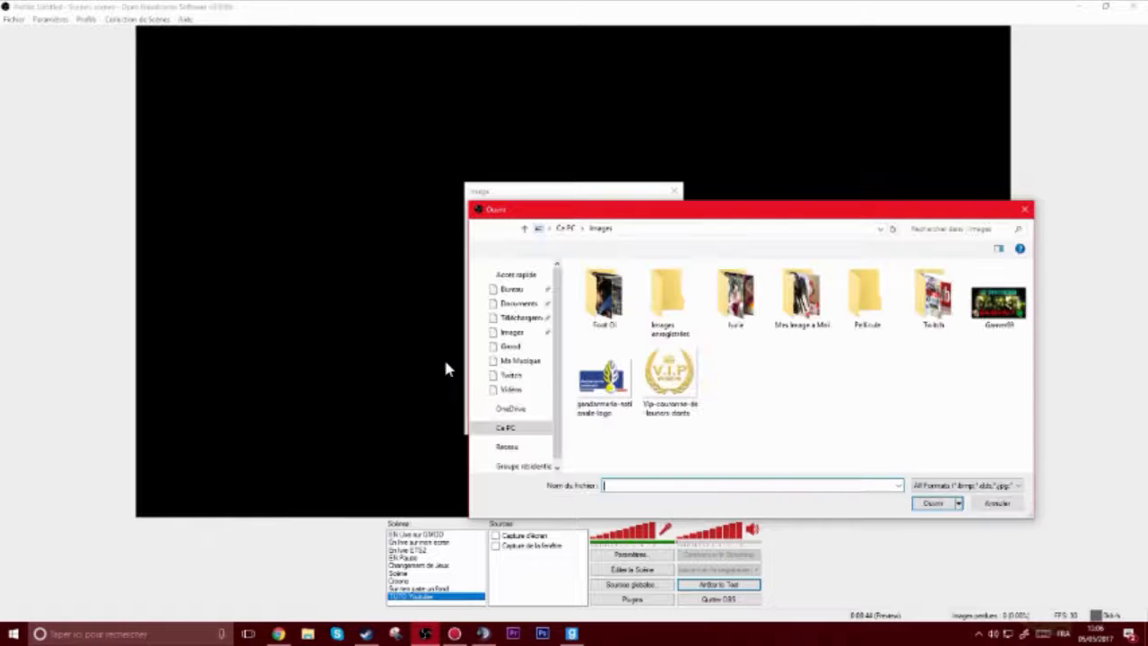
double_click(978, 304)
left_click(612, 418)
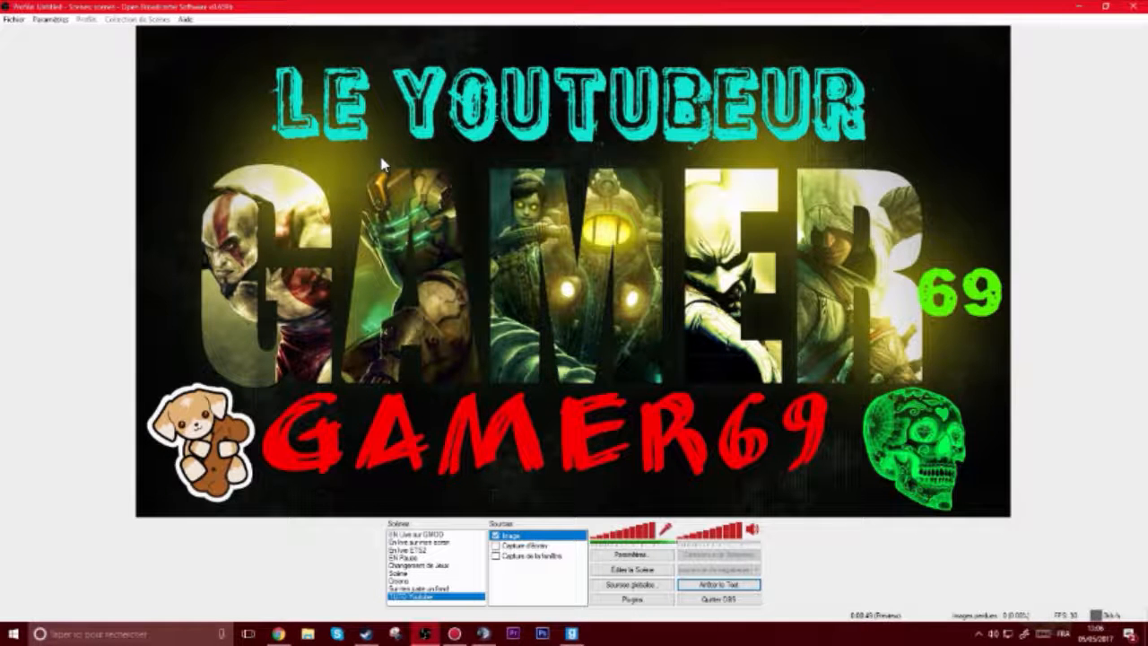
Step: Hide the image source, open the settings for a new slideshow source, cancel it, and show the image again
left_click(495, 535)
right_click(516, 571)
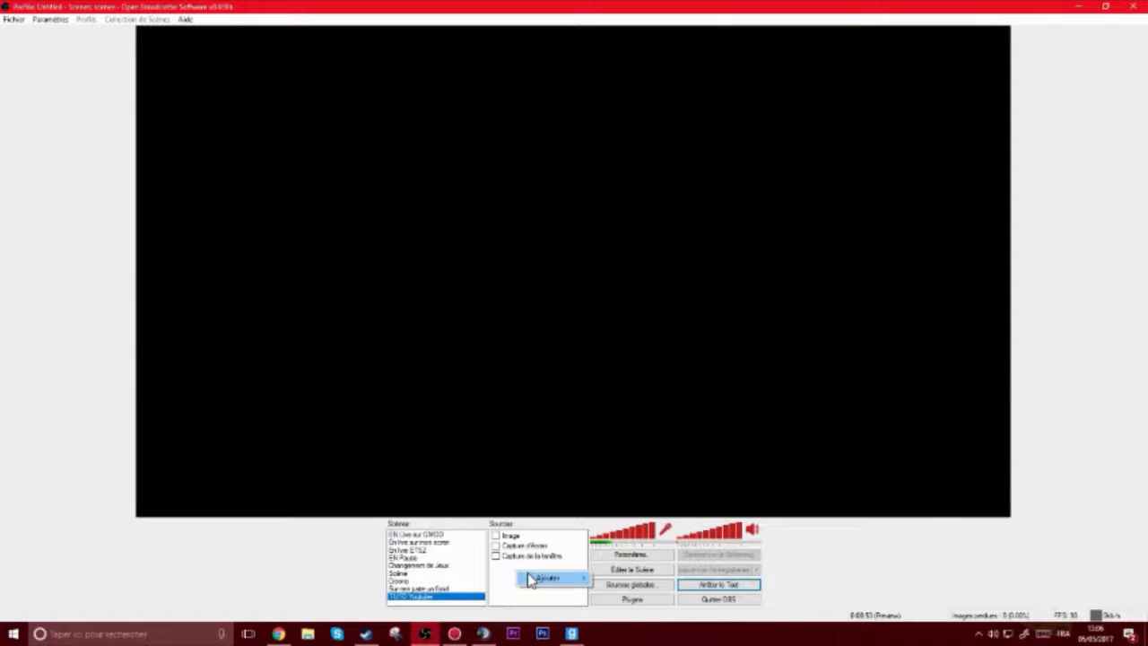
mouse_move(574, 578)
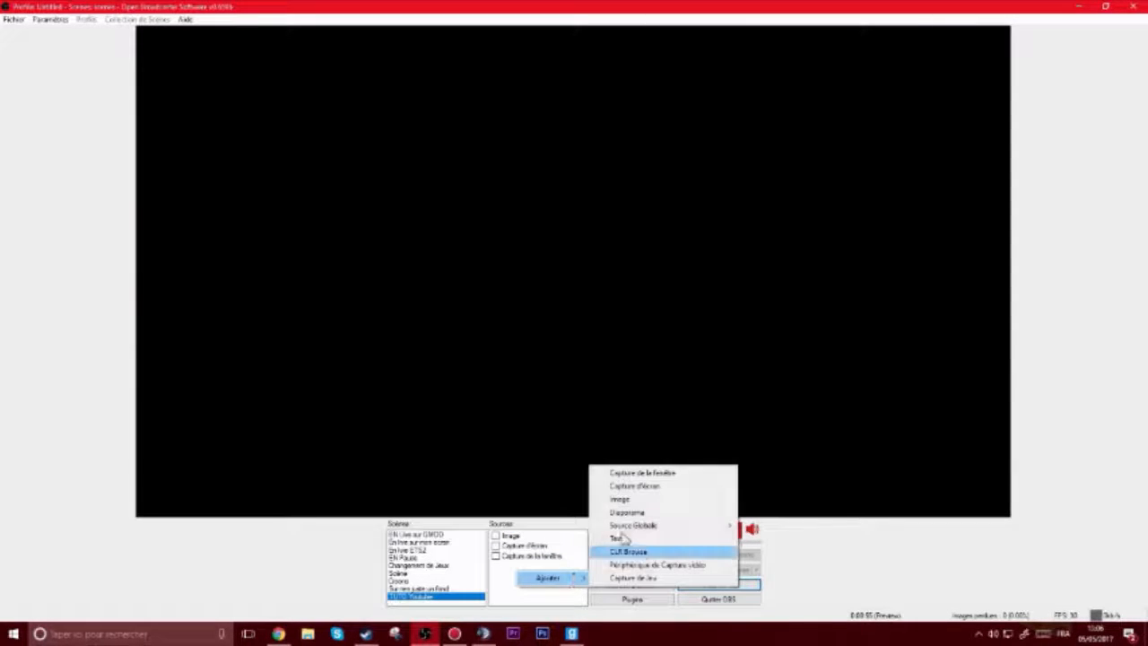
left_click(639, 512)
left_click(619, 328)
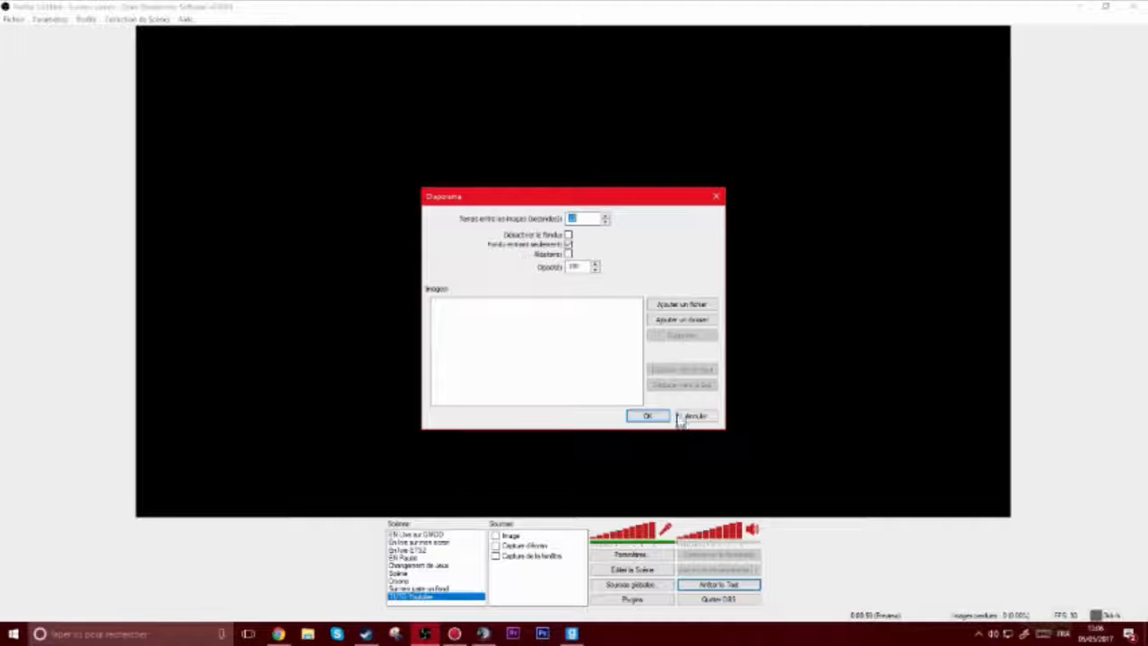
left_click(679, 418)
left_click(500, 536)
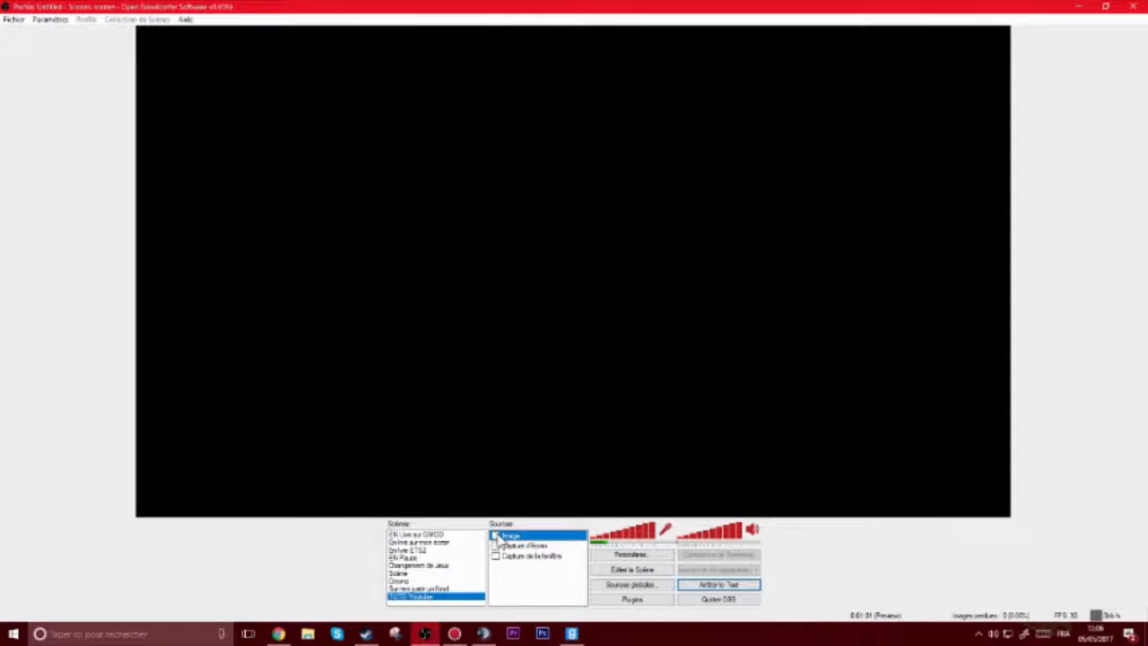
left_click(495, 536)
Step: Create a text source in the TUTO Youtube scene and keep Arial as its font
right_click(515, 583)
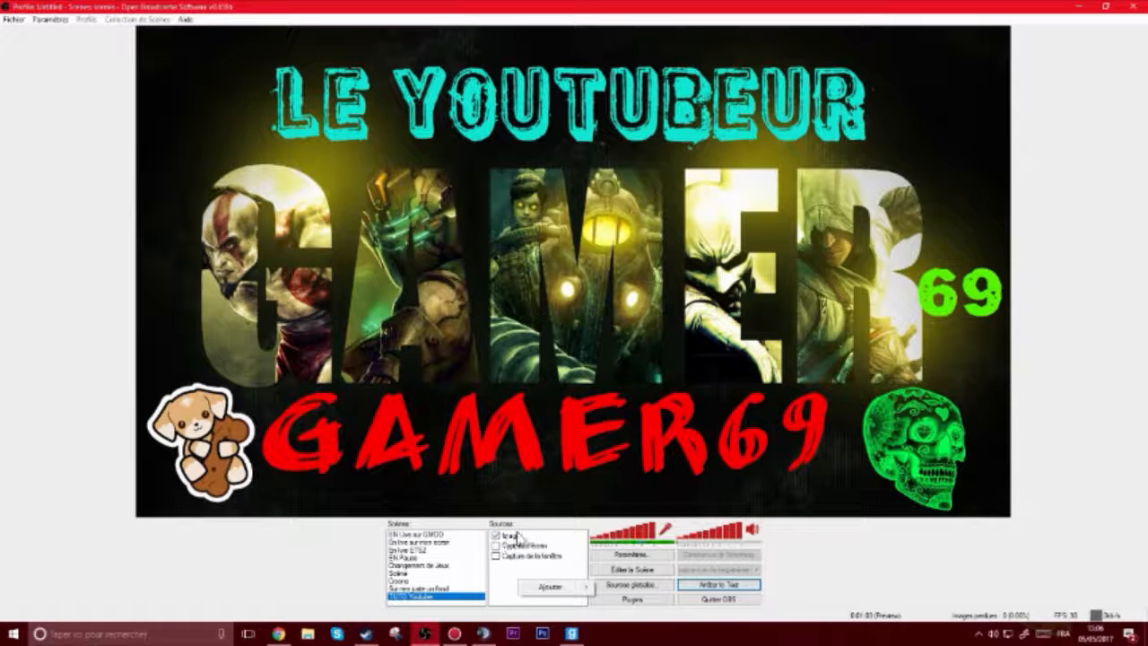
mouse_move(545, 586)
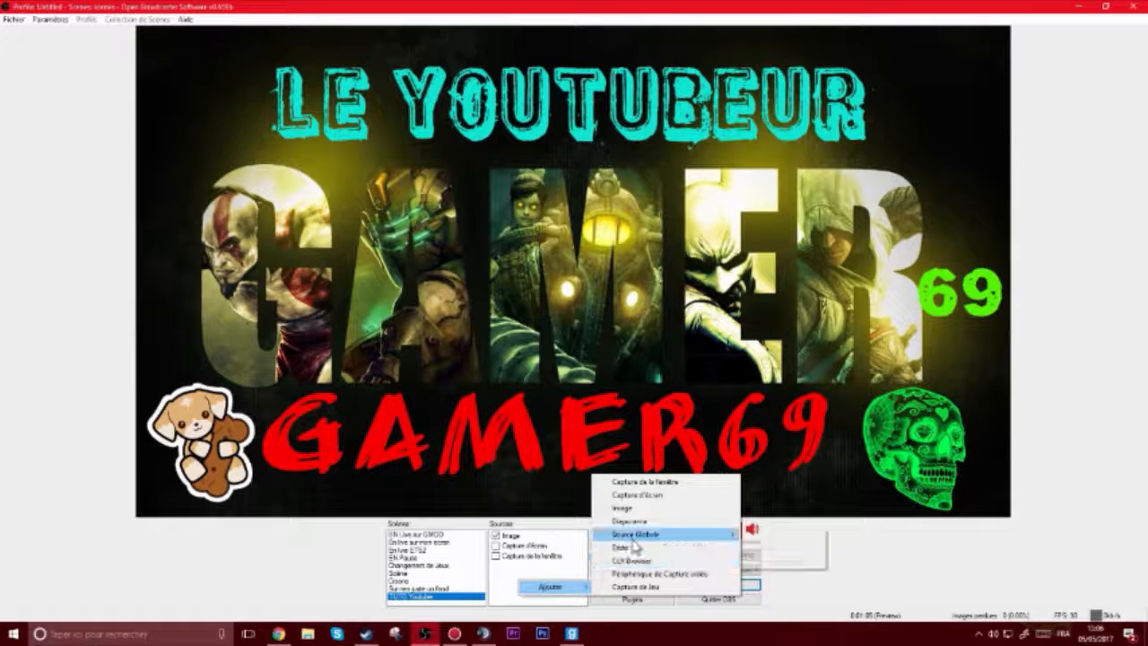
mouse_move(635, 542)
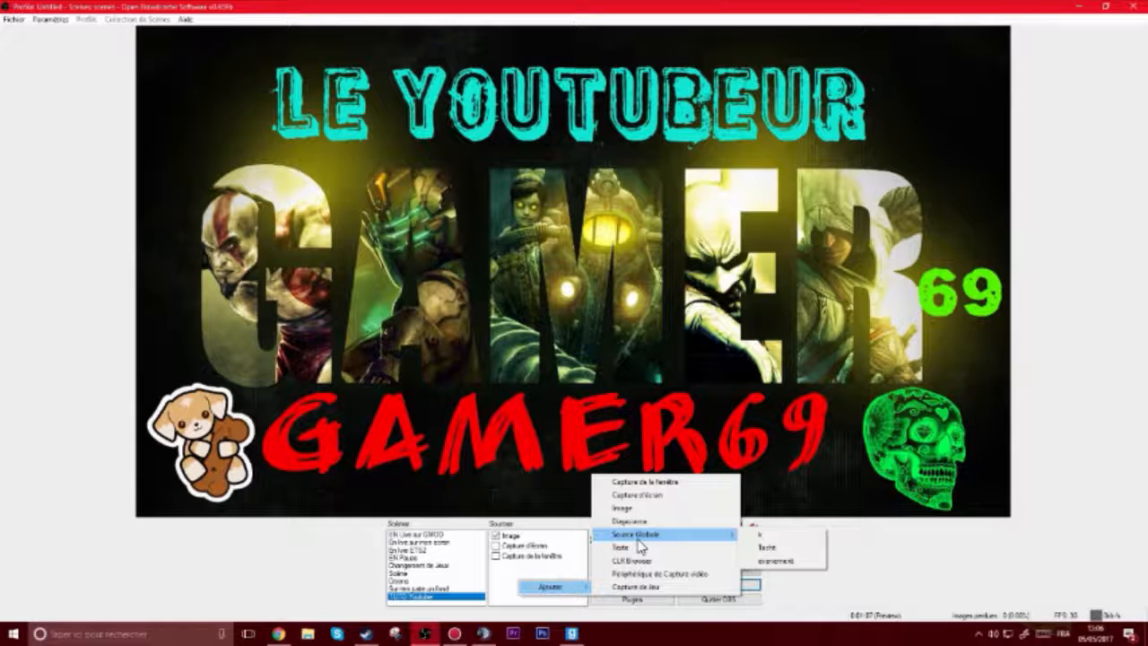
left_click(668, 549)
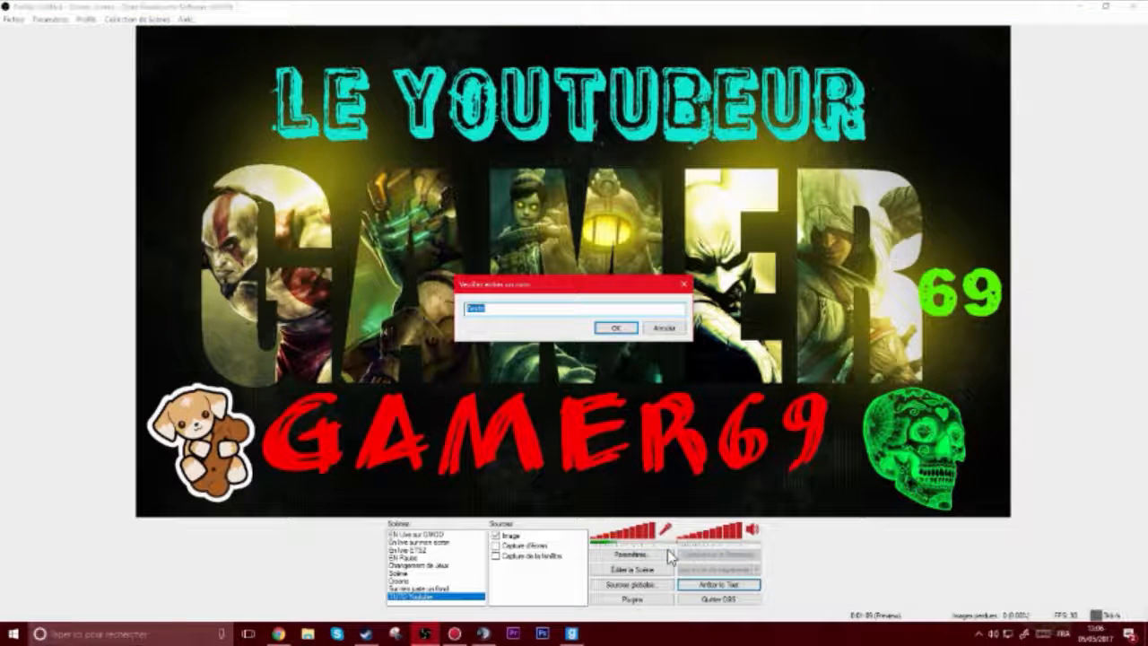
key("Return")
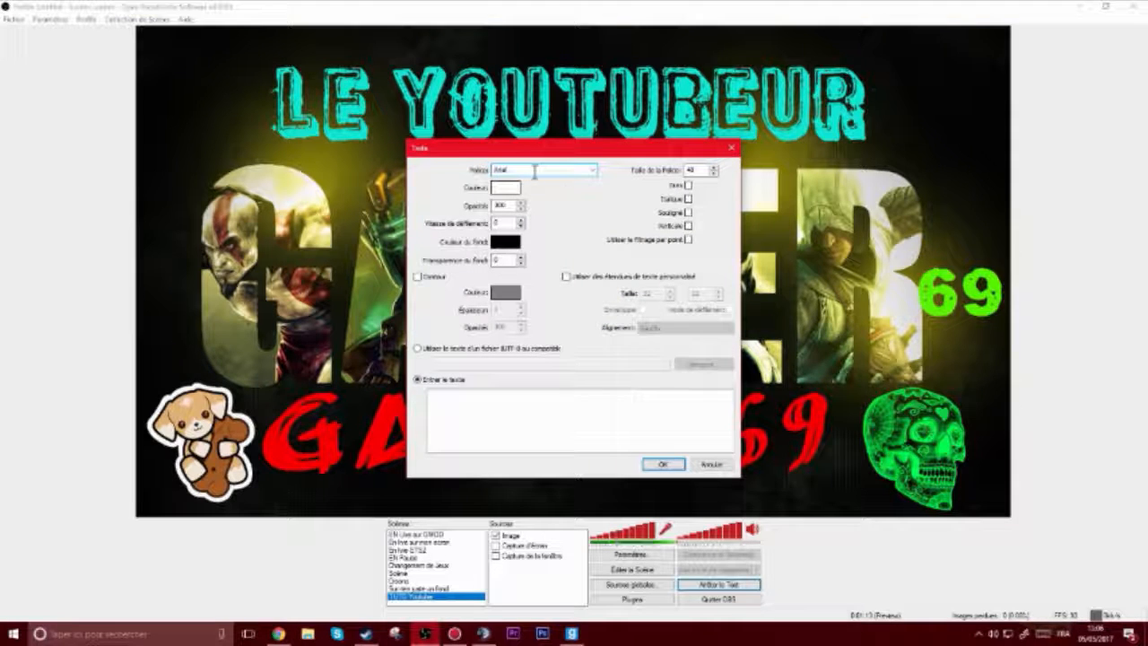
left_click(592, 170)
left_click(593, 171)
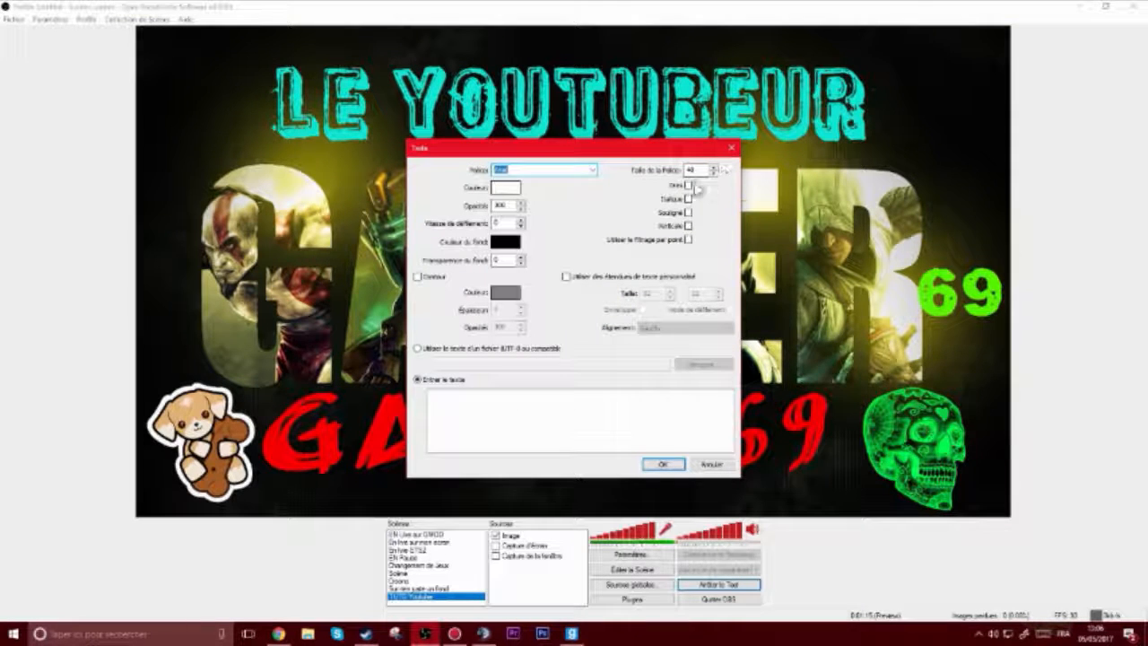
Step: Make the text bold and italic, trying out the style options
left_click(688, 186)
left_click(688, 199)
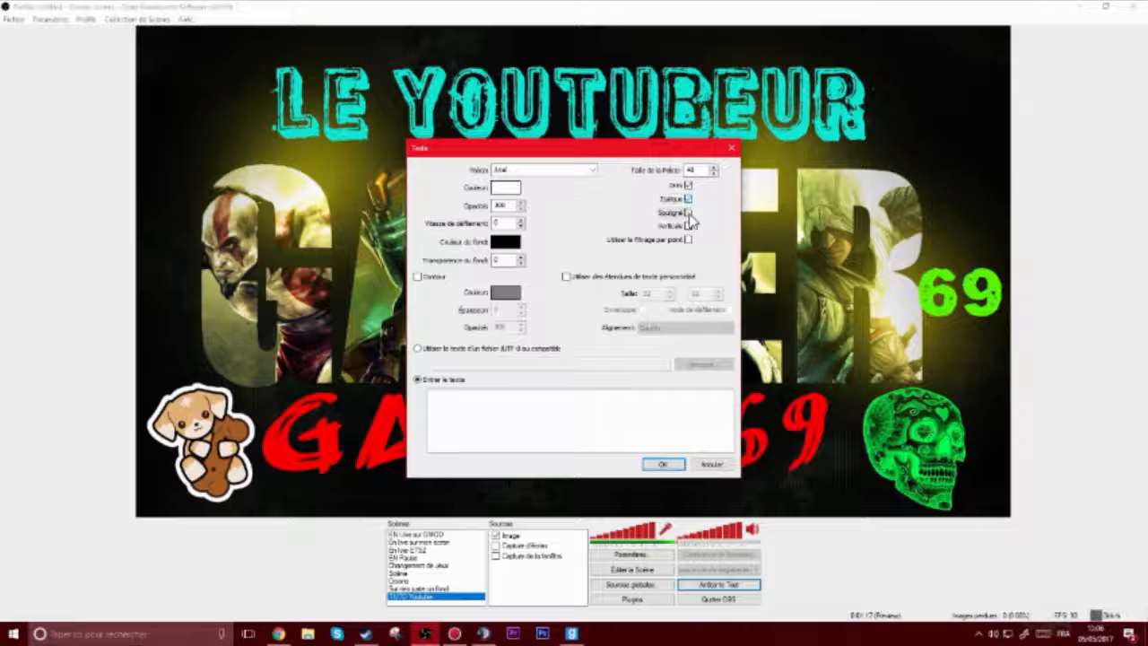
left_click(687, 212)
left_click(688, 199)
left_click(688, 186)
left_click(687, 185)
left_click(687, 199)
left_click(687, 199)
left_click(687, 199)
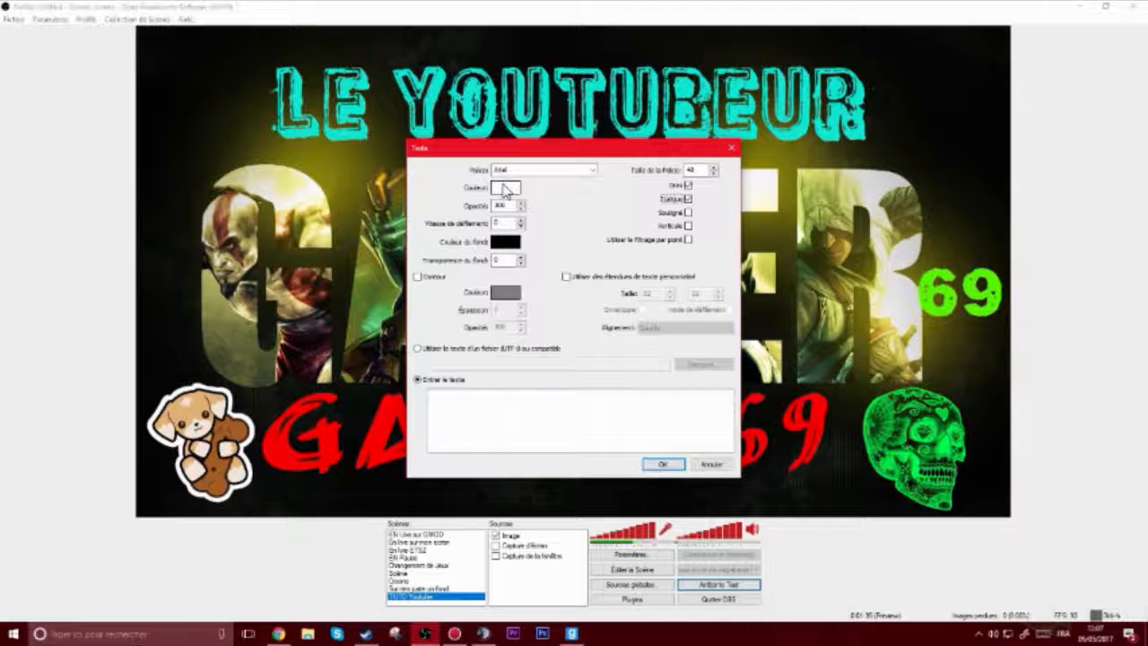
Step: Set the text colour to blue
left_click(496, 439)
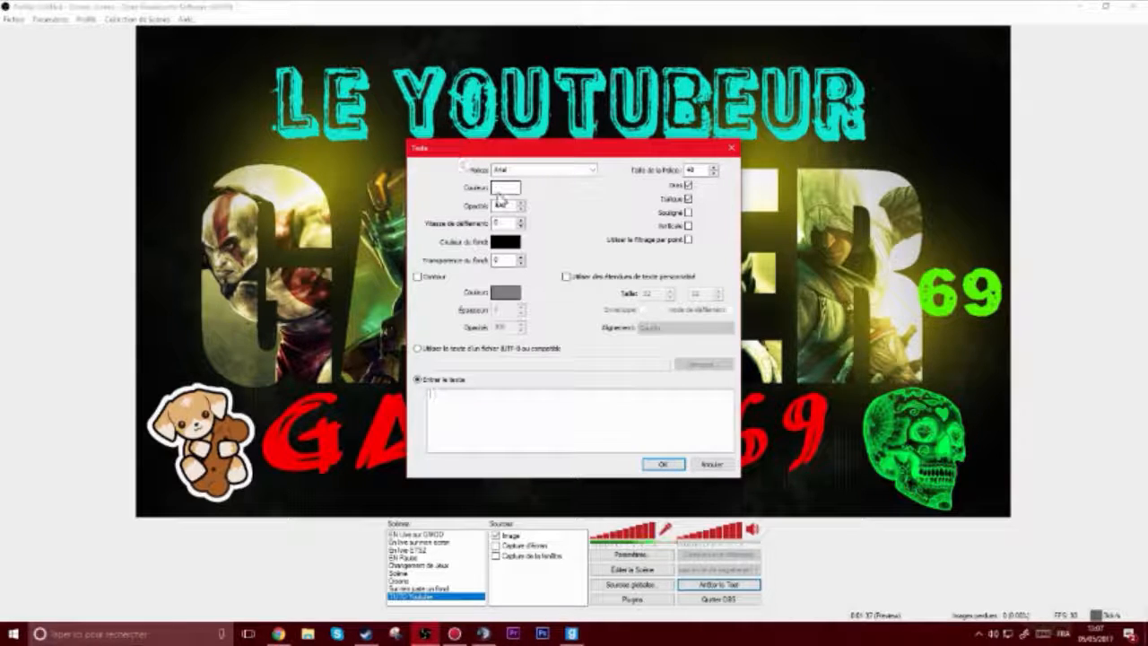
left_click(502, 190)
left_click(424, 208)
left_click(455, 209)
left_click(486, 234)
left_click_drag(616, 217, 621, 183)
left_click(435, 344)
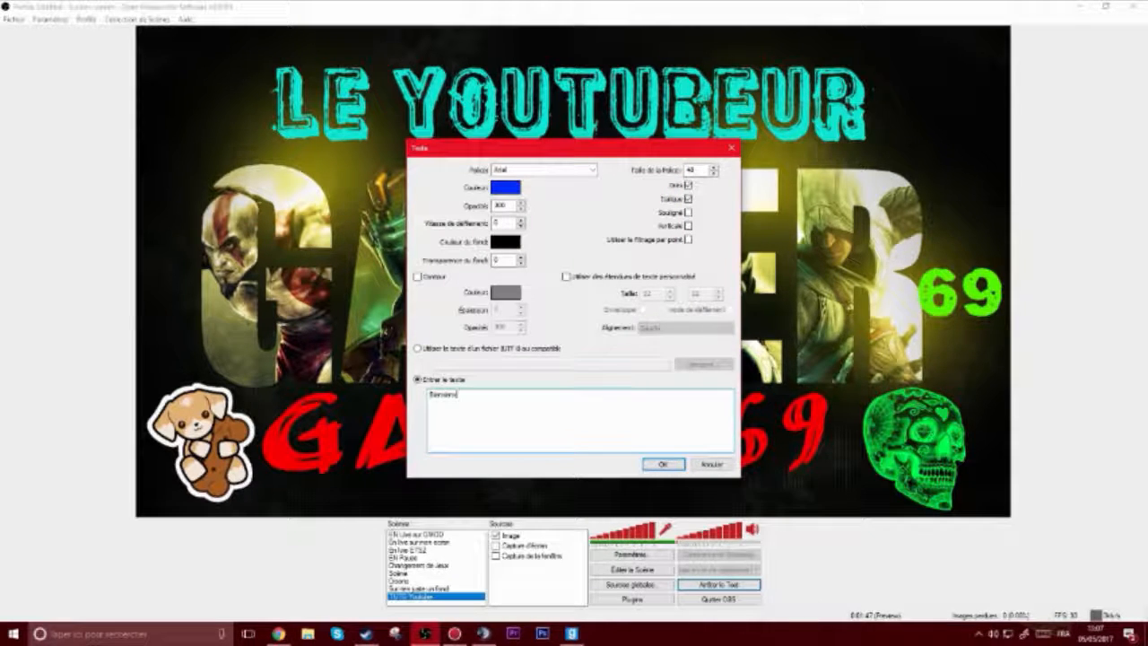
Step: Enter "Bienvenue Merci" as the text, enable its outline, and confirm the text source
type("e Merc")
left_click(420, 277)
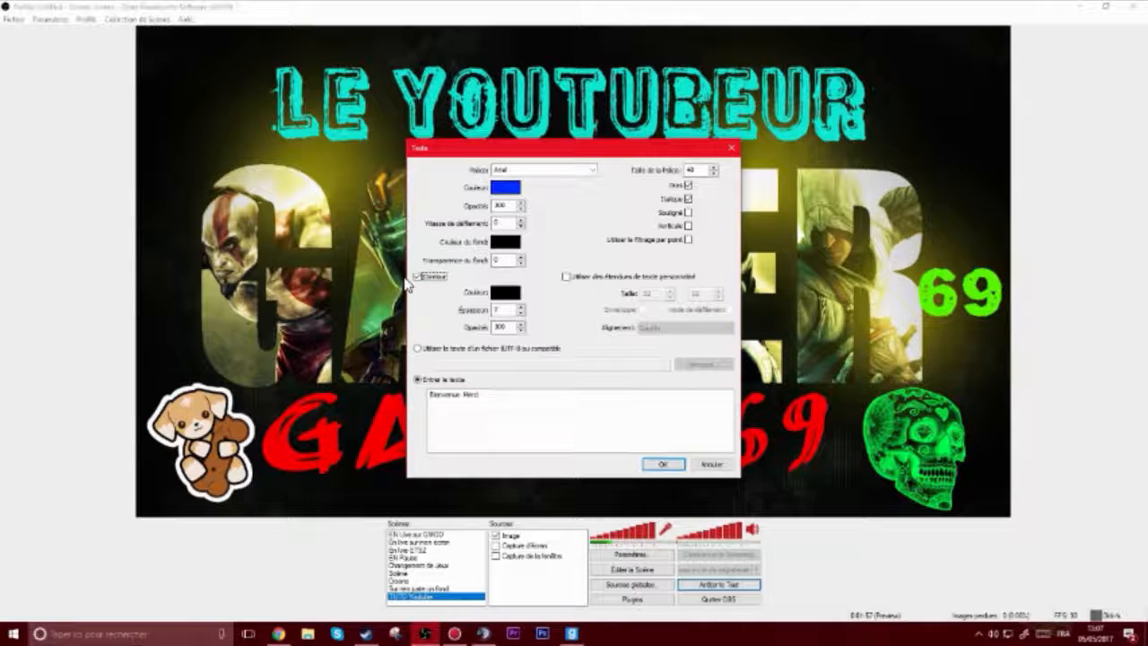
left_click(663, 463)
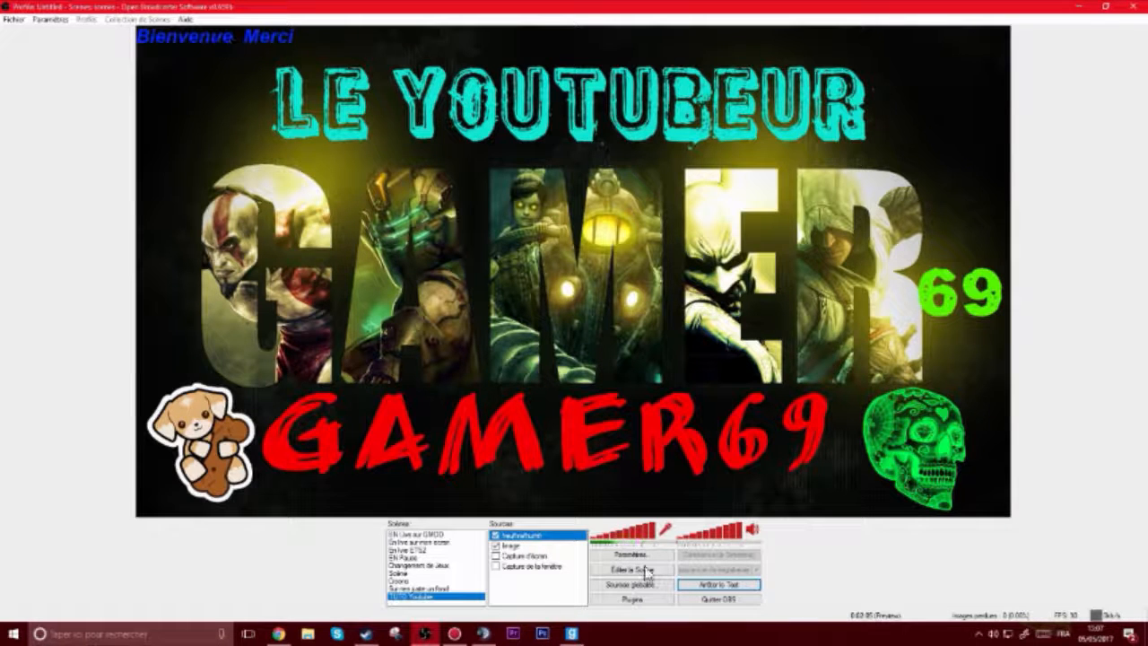
right_click(565, 583)
mouse_move(627, 589)
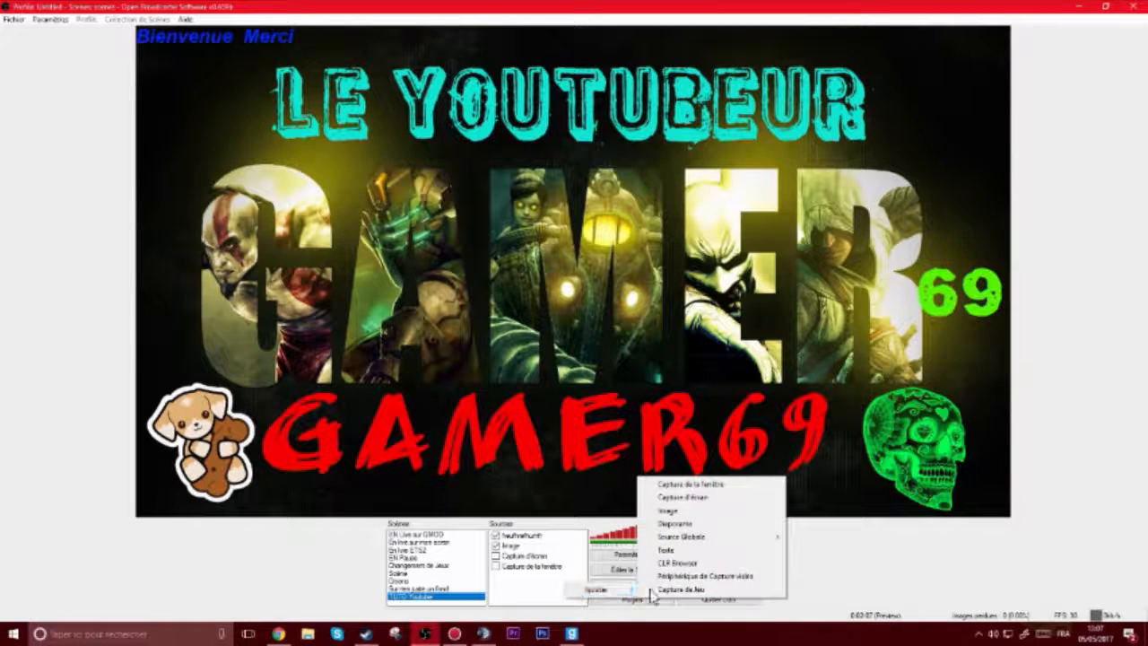
left_click(691, 562)
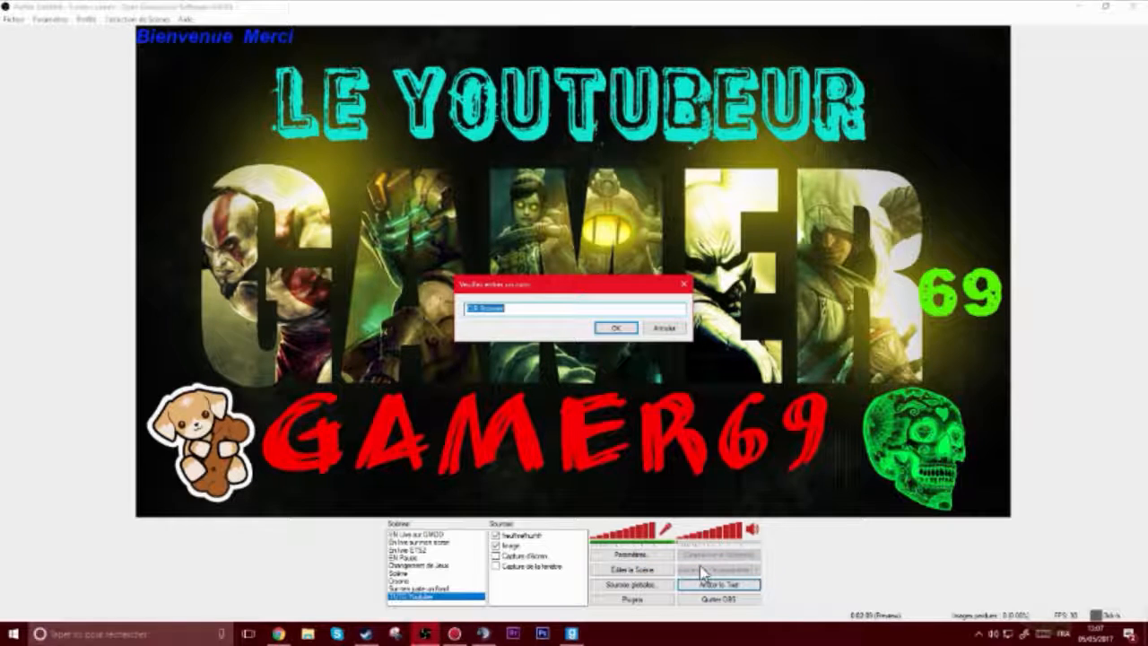
left_click(664, 329)
Step: Look at the Streamlabs browser sources in the EN Live sur GMOD and En live sur mon écran scenes
left_click(413, 534)
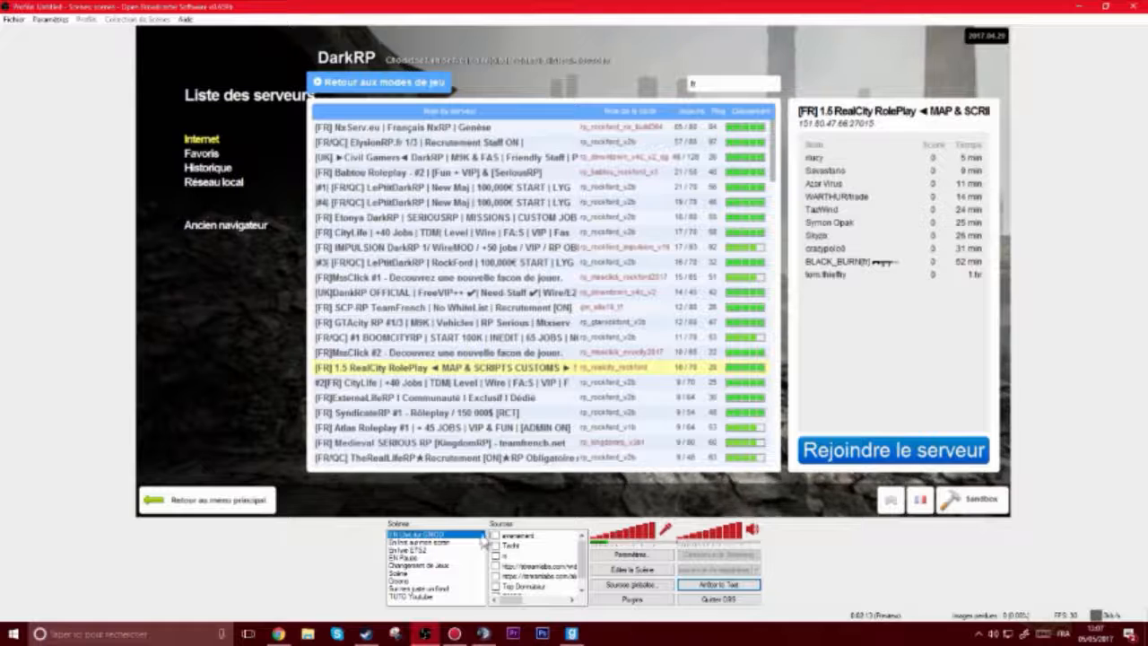
left_click(477, 542)
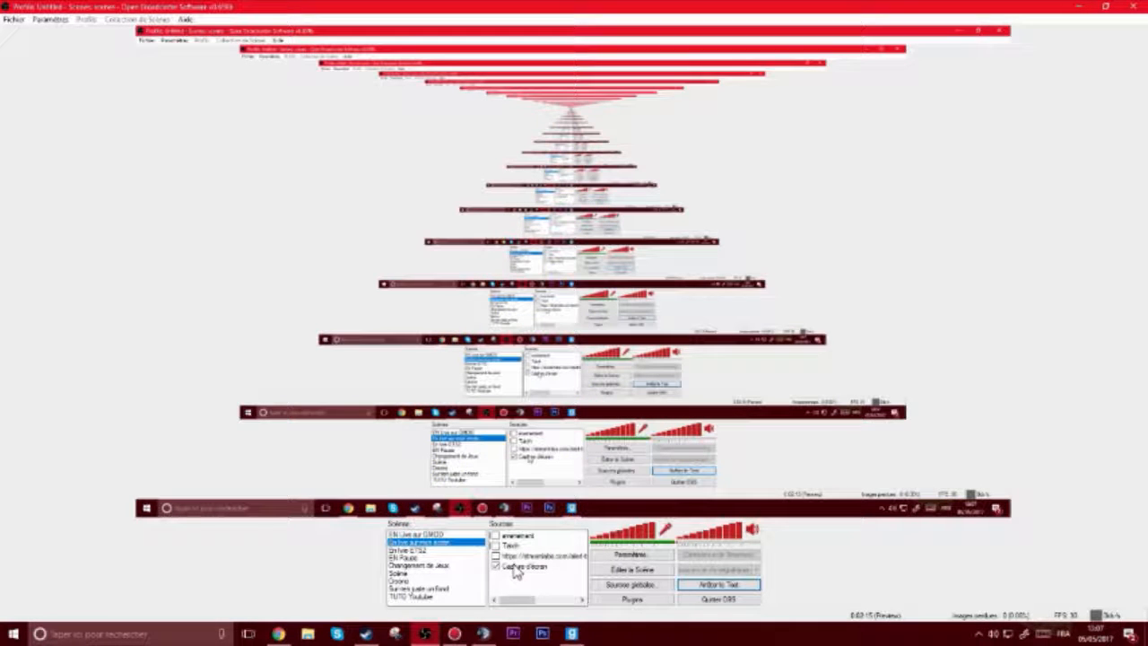
left_click(525, 556)
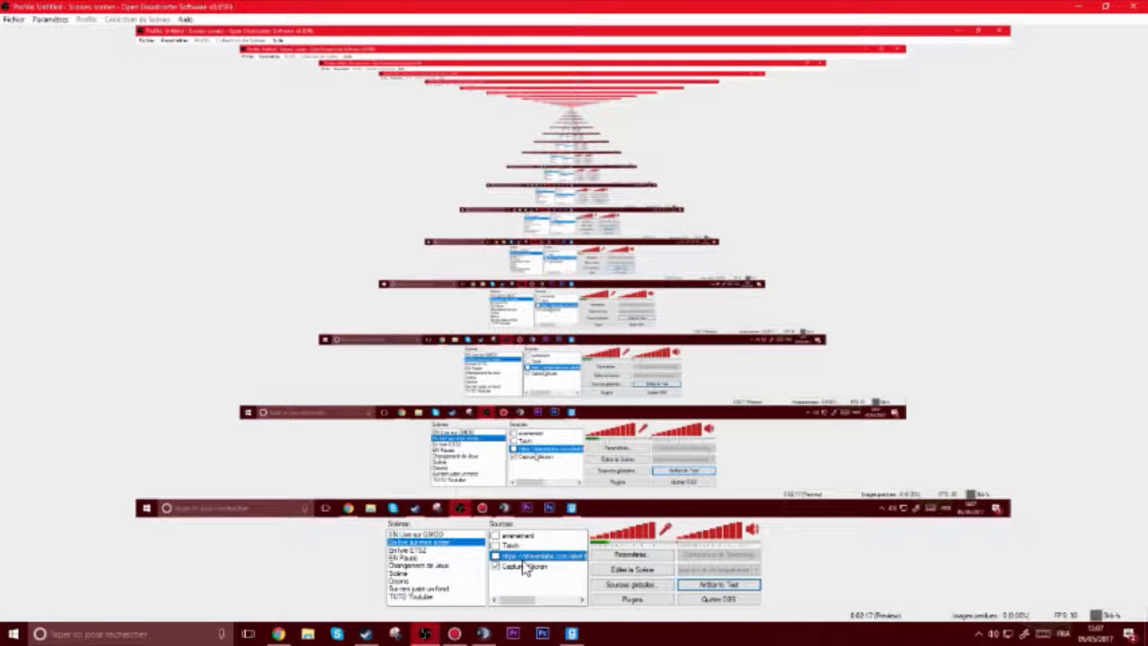
Step: Add a CLR Browser source with the default obsproject.com URL and CSS to the TUTO Youtube scene, then hide it
left_click(419, 596)
left_click(511, 566)
right_click(512, 575)
left_click(538, 577)
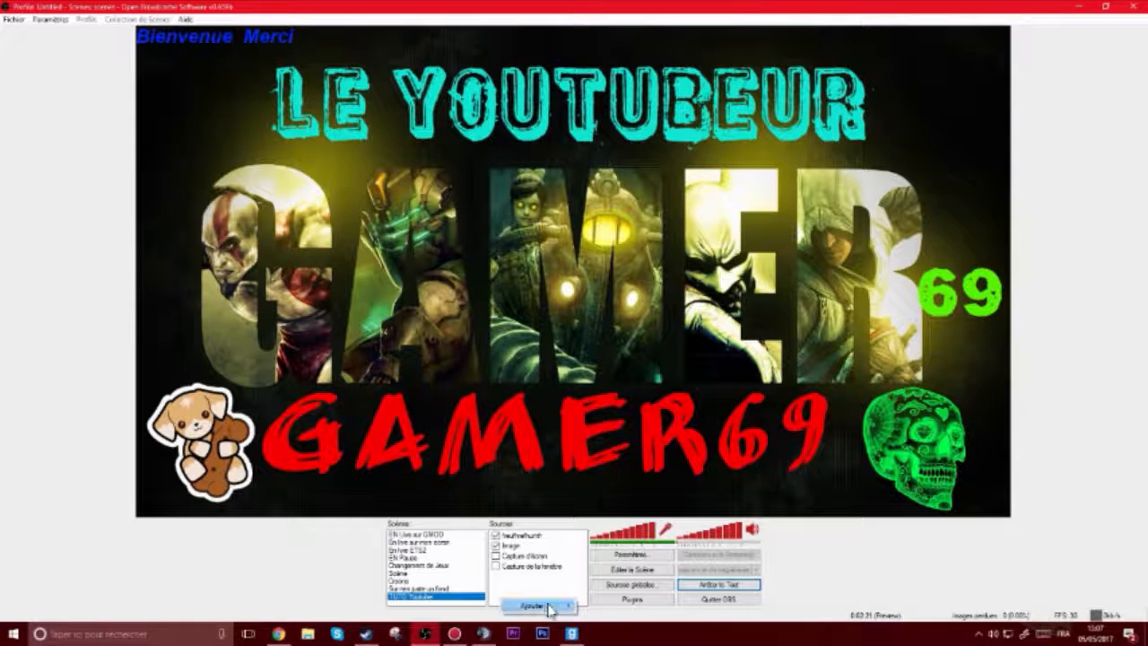
left_click(547, 606)
left_click(638, 587)
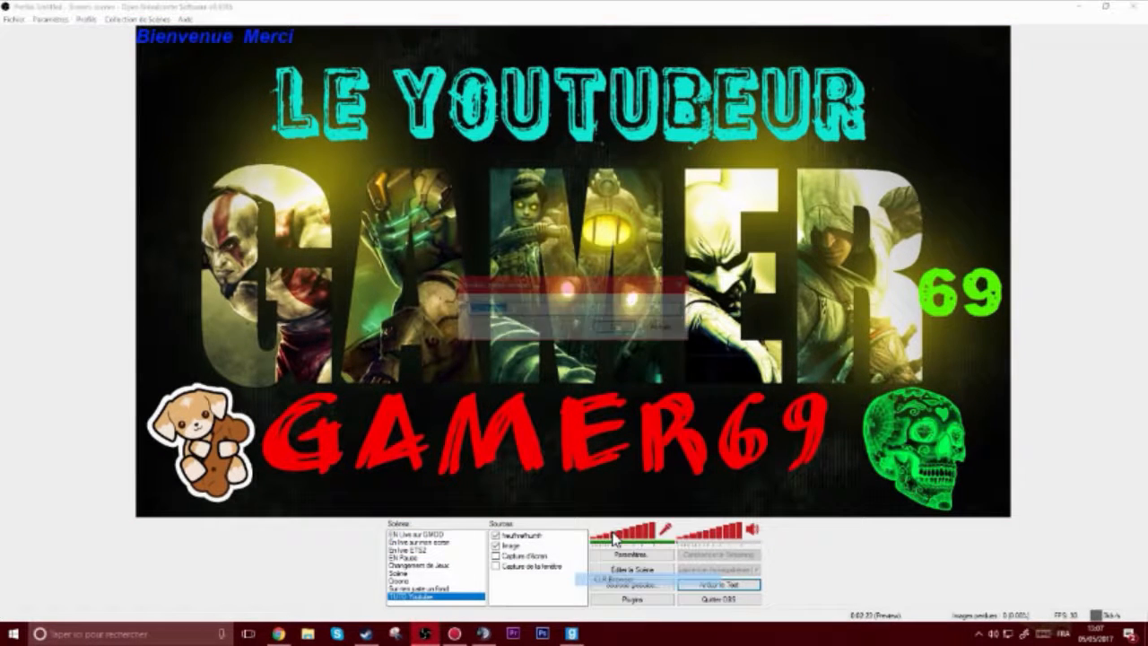
left_click(615, 327)
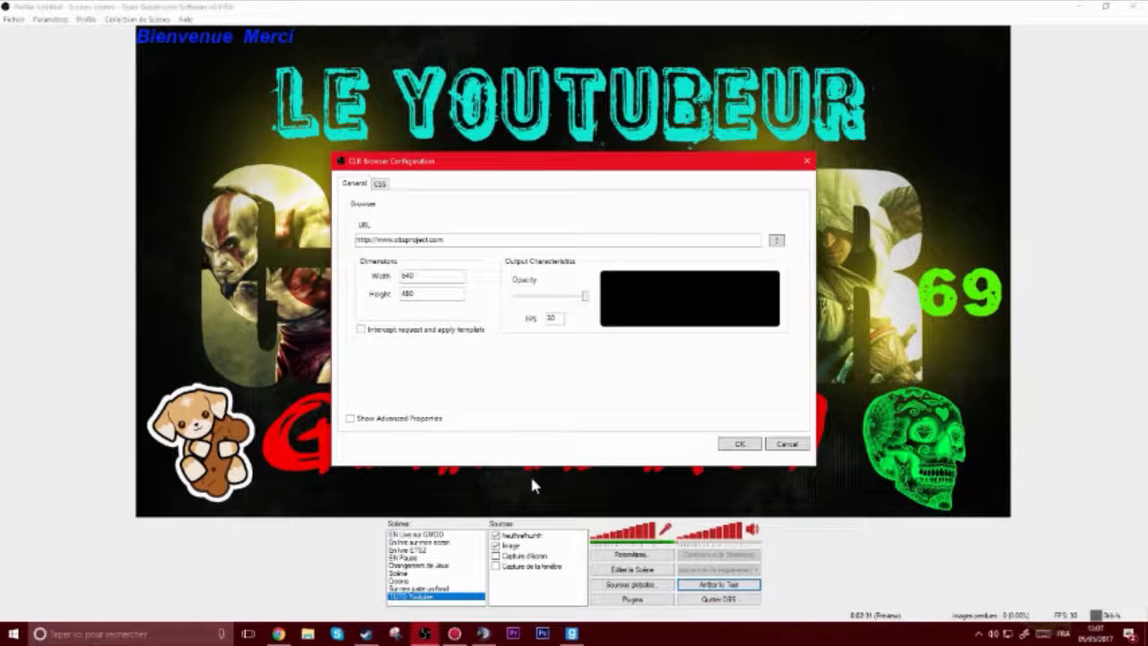
left_click(375, 184)
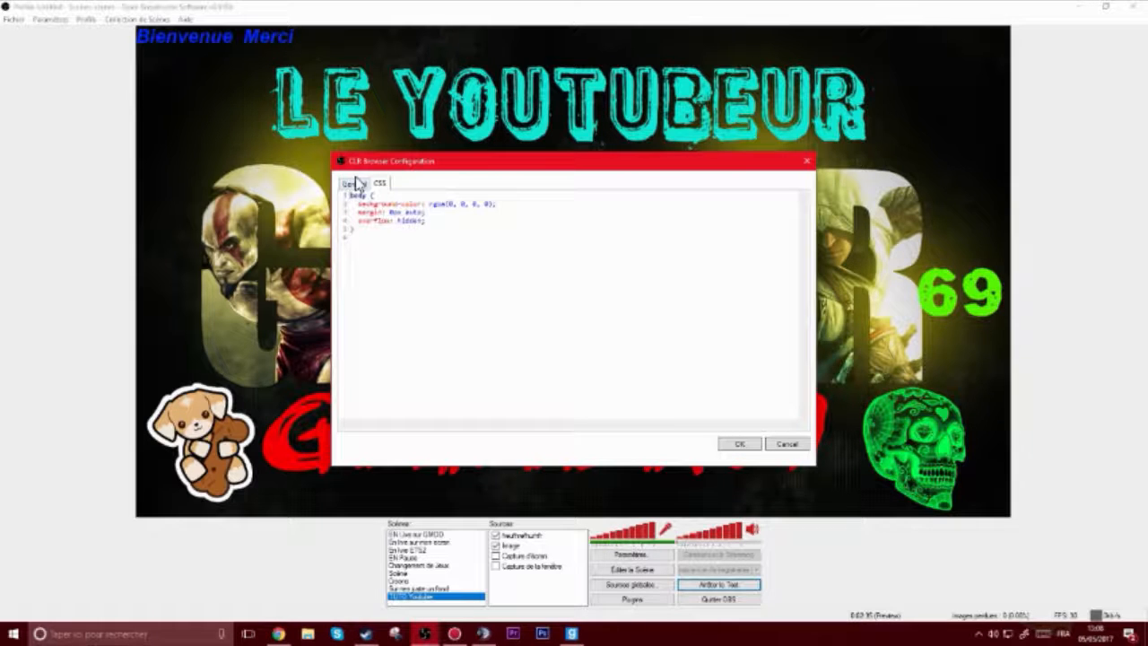
left_click(354, 184)
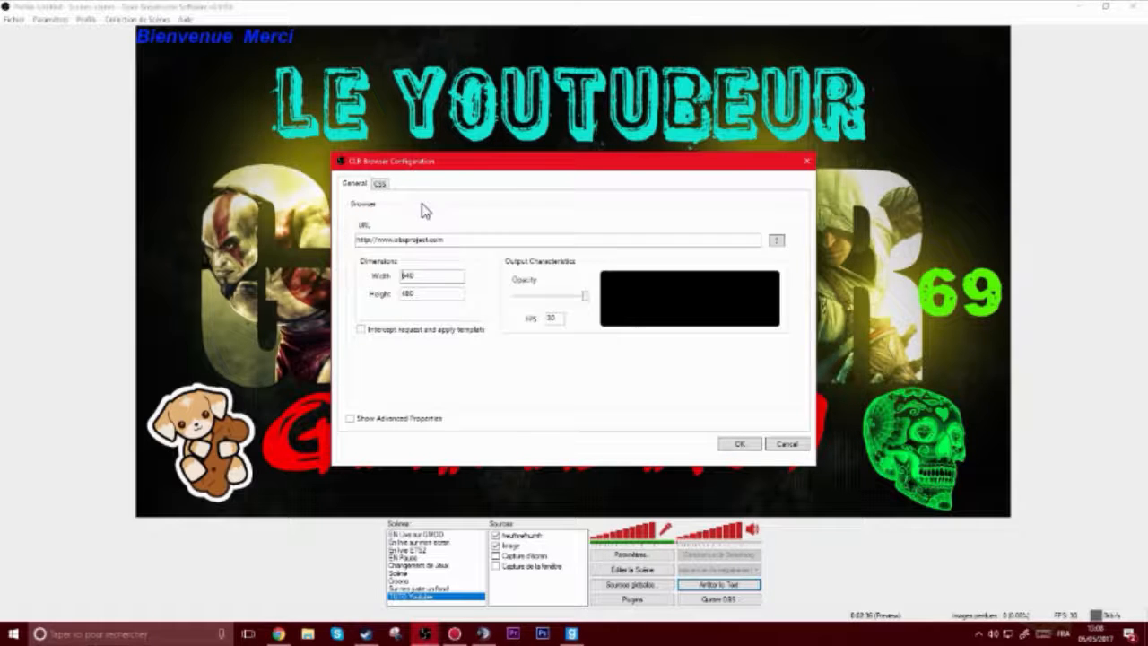
left_click(740, 443)
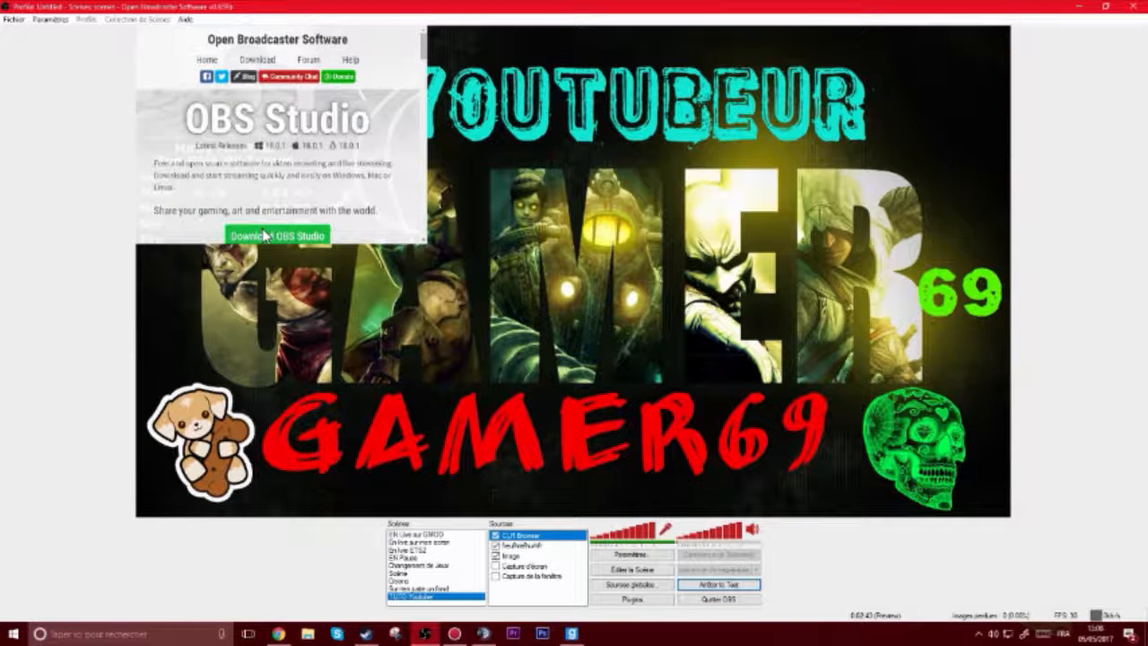
left_click(494, 535)
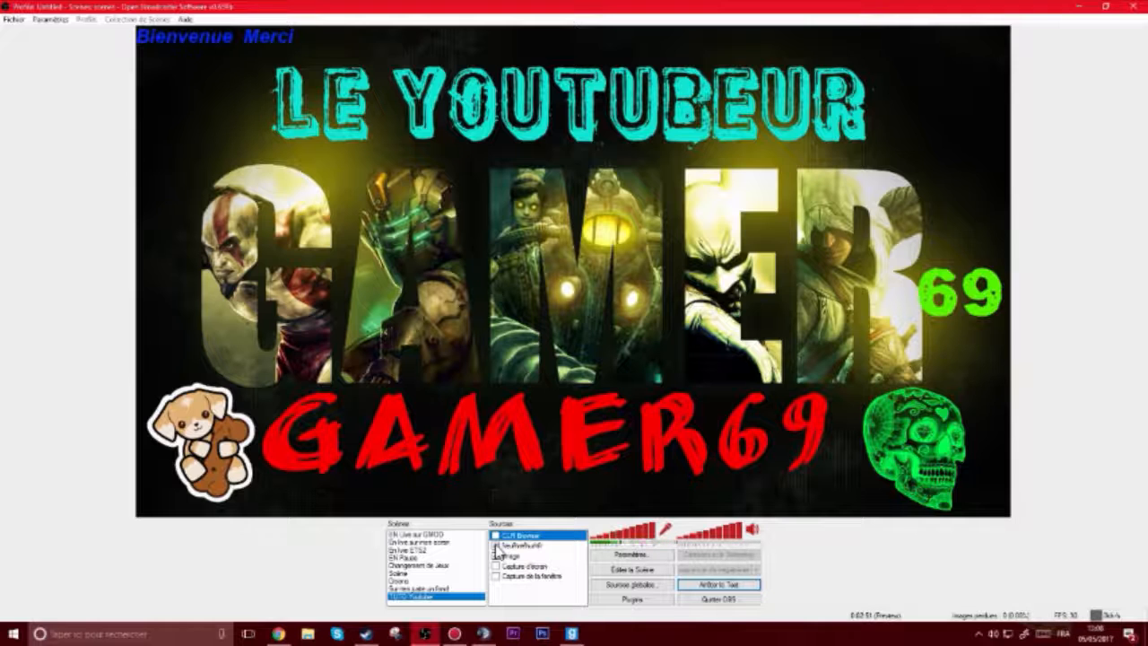
Step: Open the settings for a new video capture device source, try the custom resolution option, and cancel the source
right_click(506, 598)
mouse_move(551, 609)
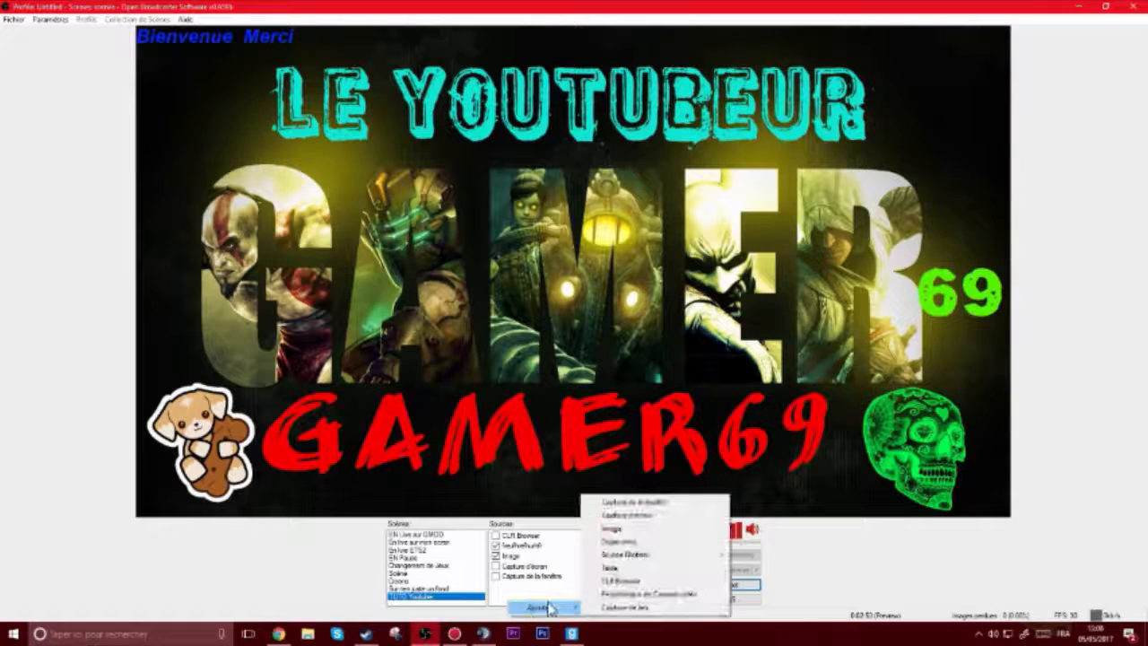
left_click(644, 594)
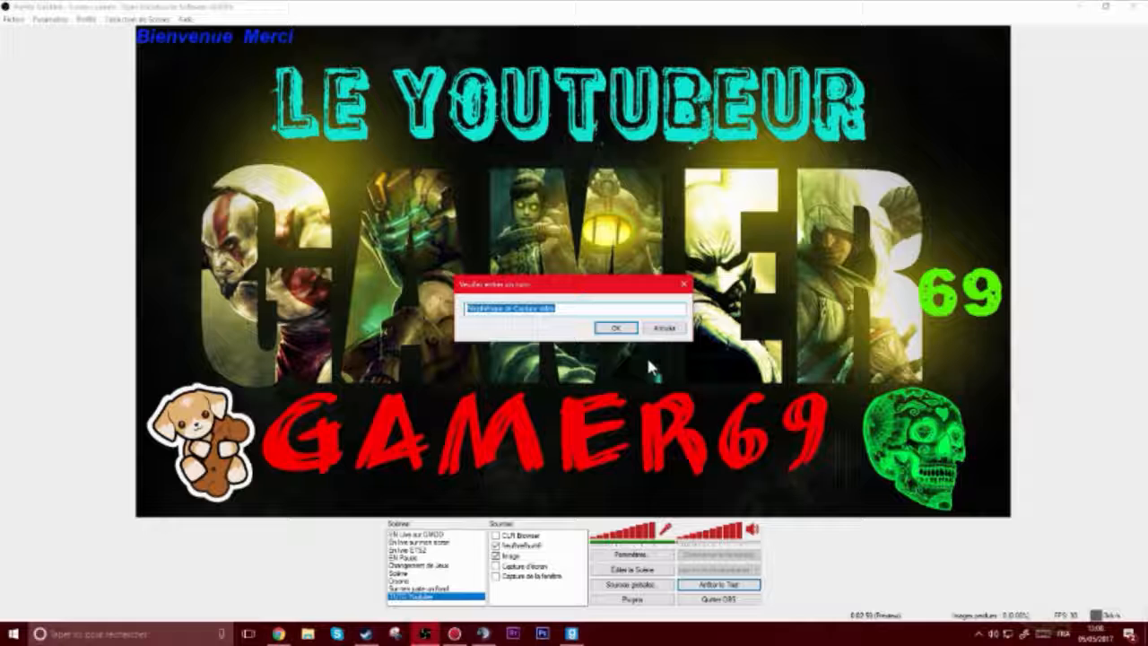
left_click(616, 328)
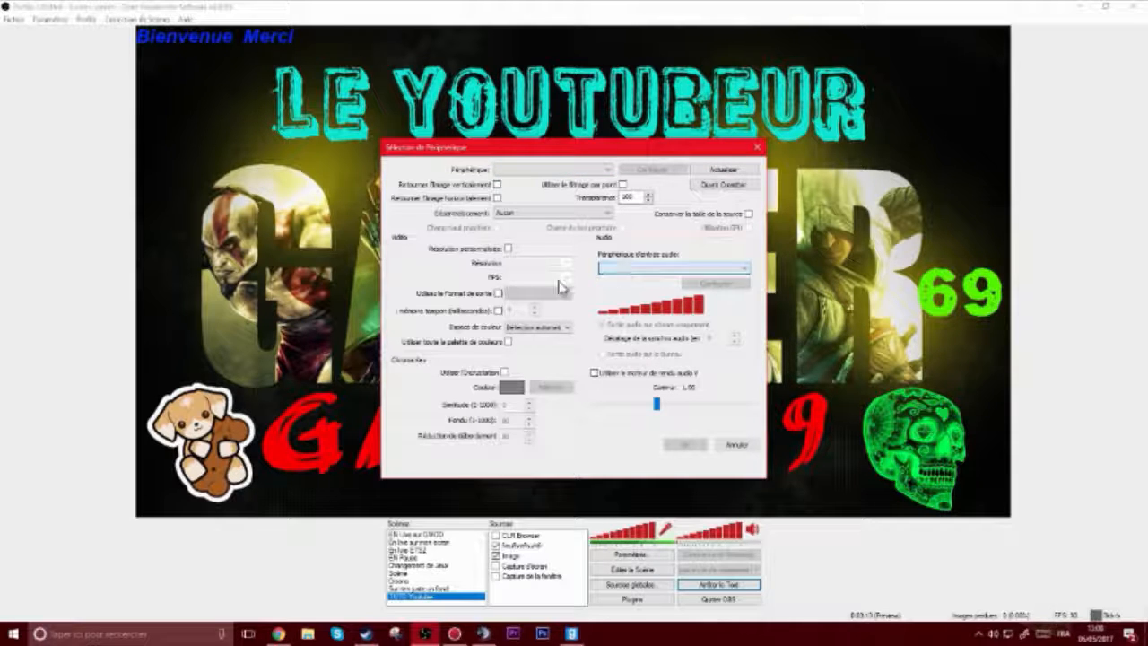
left_click(506, 249)
left_click(513, 261)
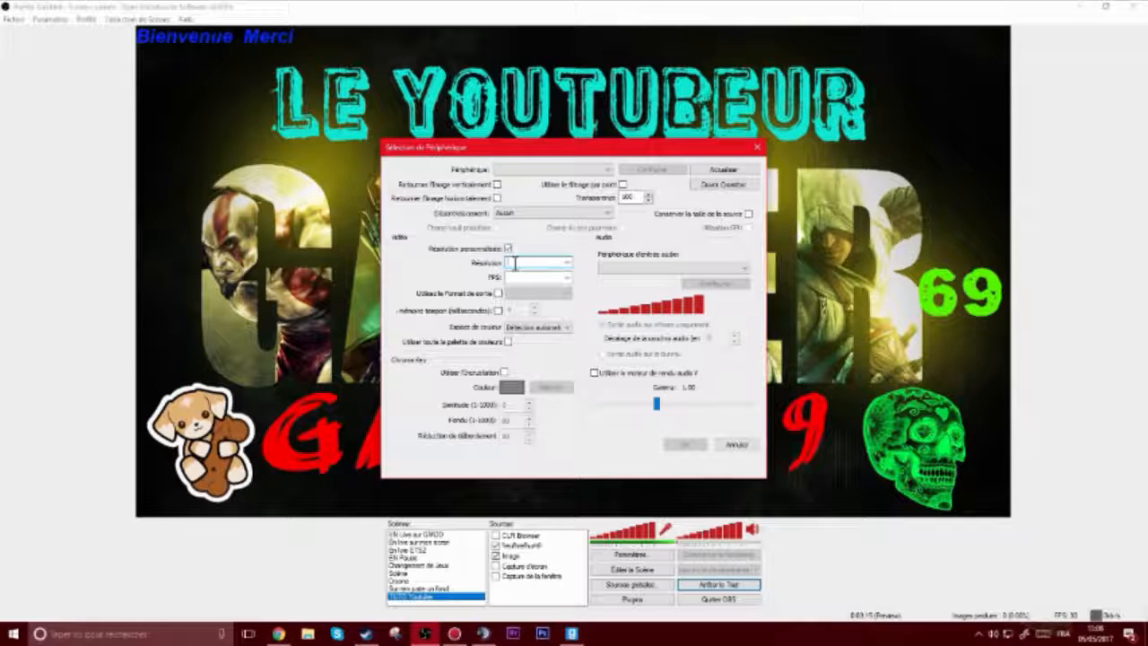
left_click(566, 262)
left_click(566, 263)
left_click(565, 263)
left_click(520, 267)
left_click(507, 248)
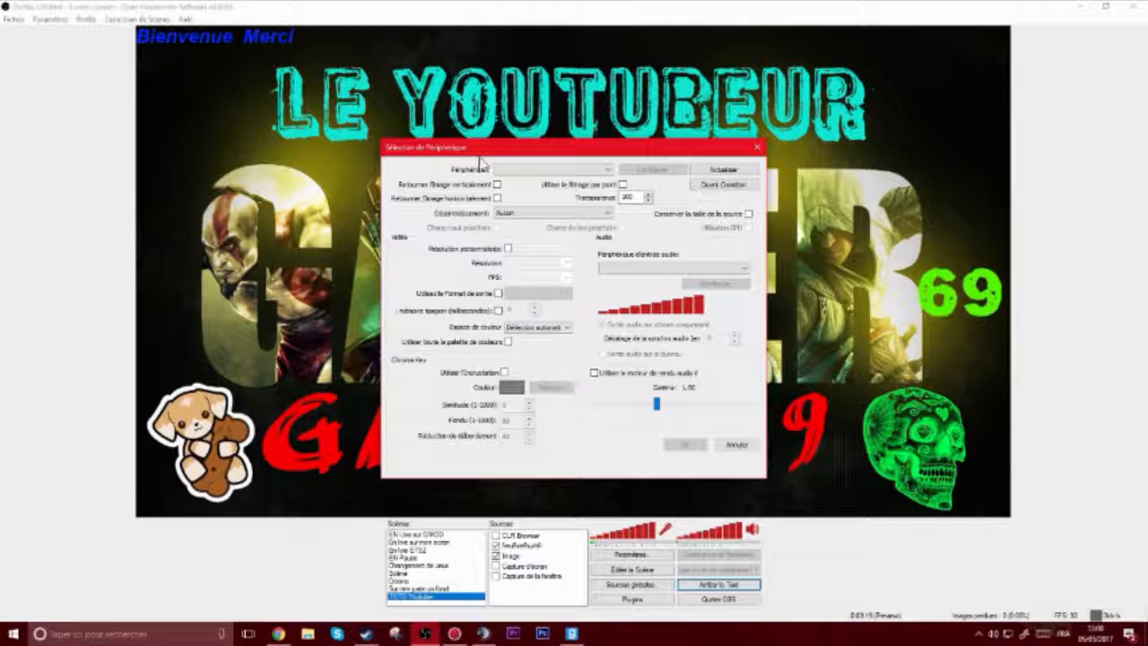
left_click(738, 444)
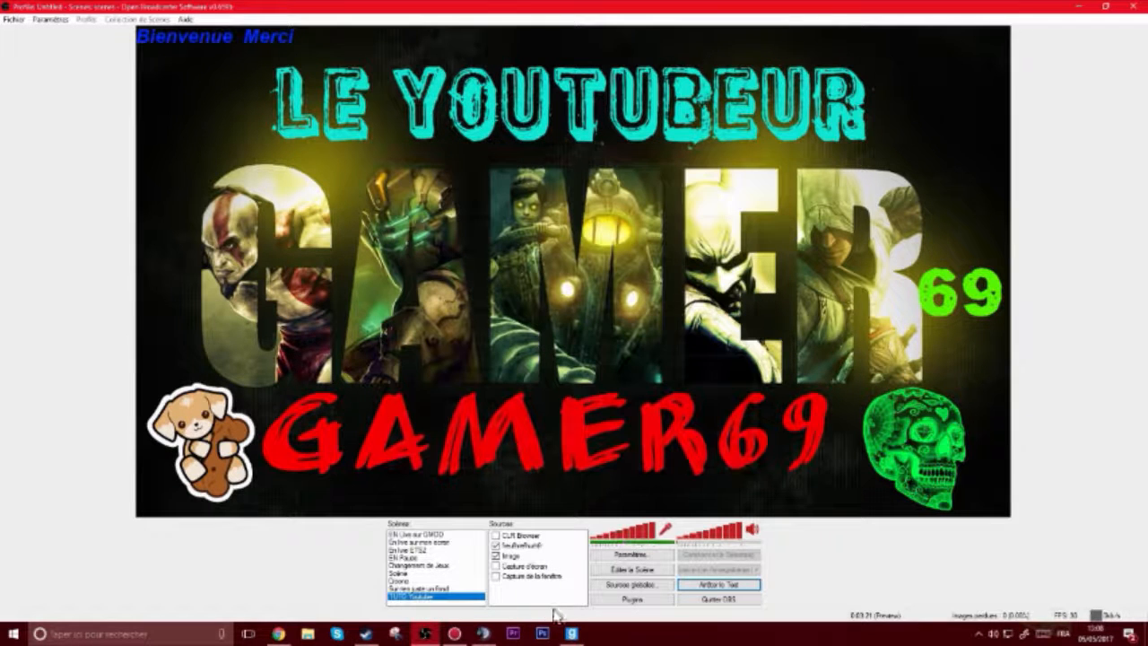
Step: Open the settings for a new game capture source, choose Action! as the application, and cancel the source
right_click(535, 594)
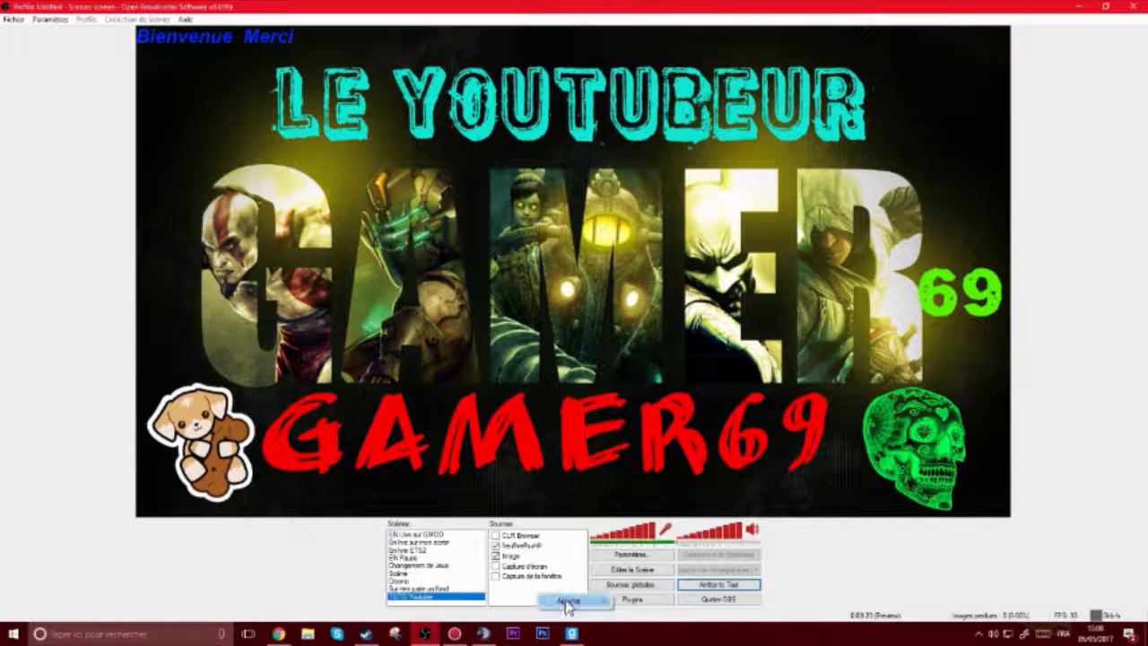
mouse_move(577, 602)
left_click(626, 603)
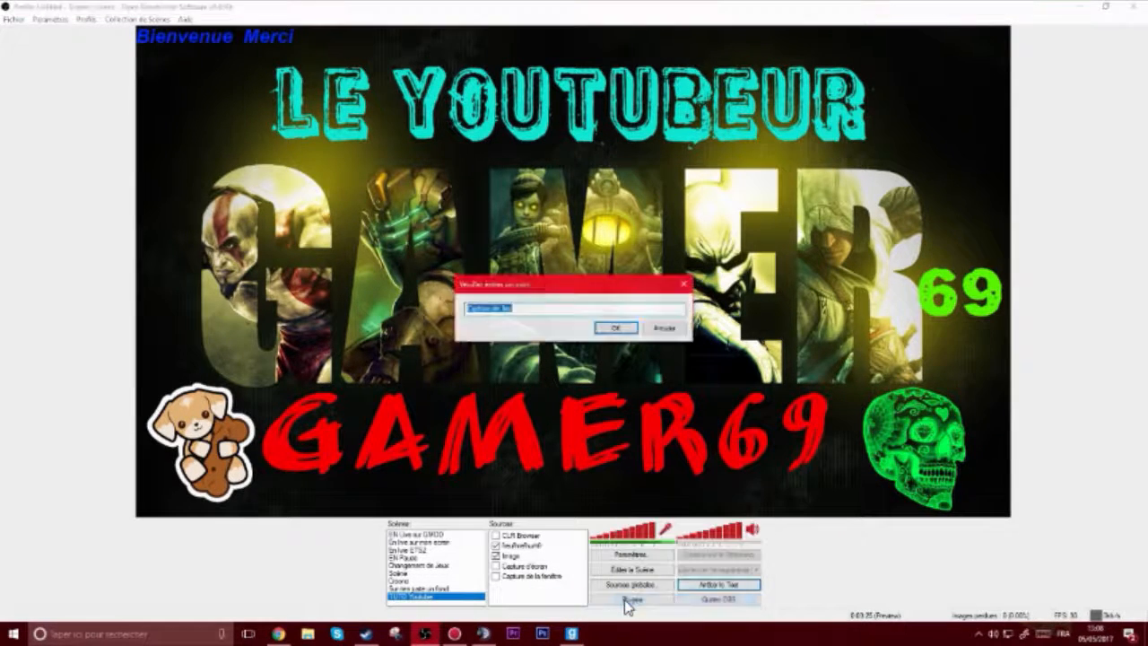
left_click(614, 327)
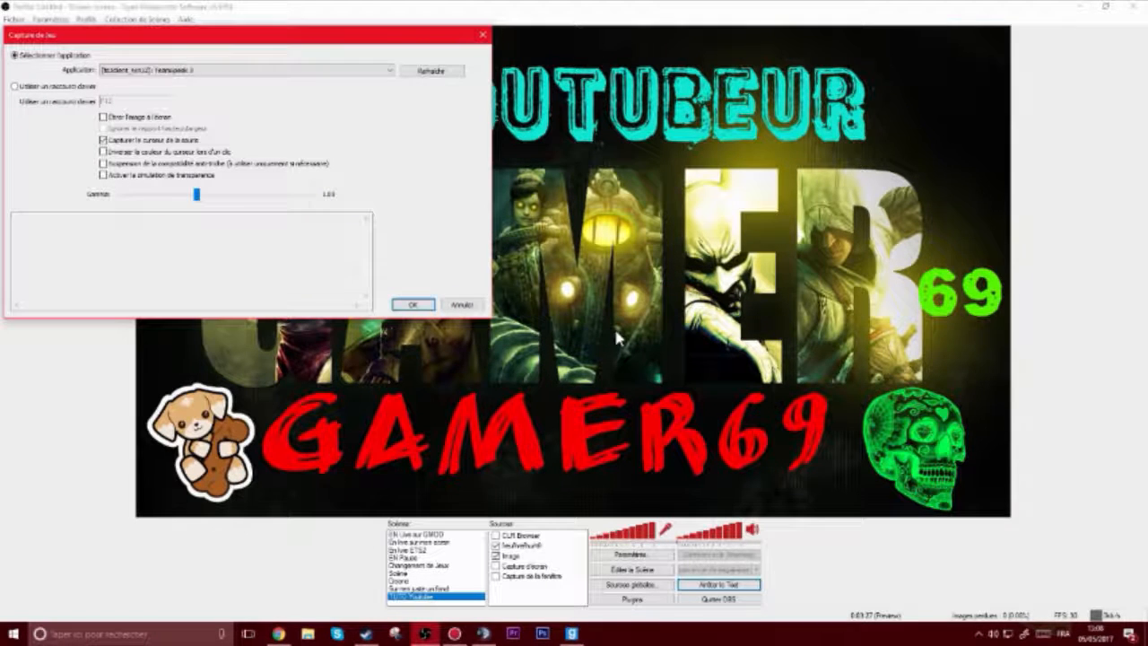
left_click(197, 69)
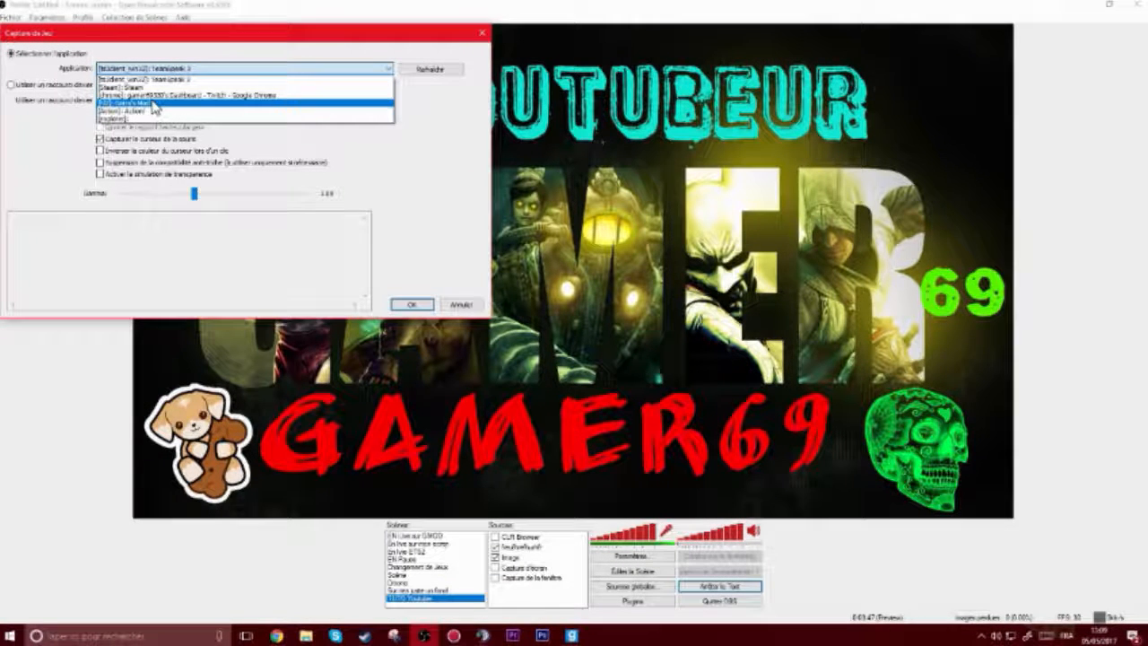
left_click(154, 110)
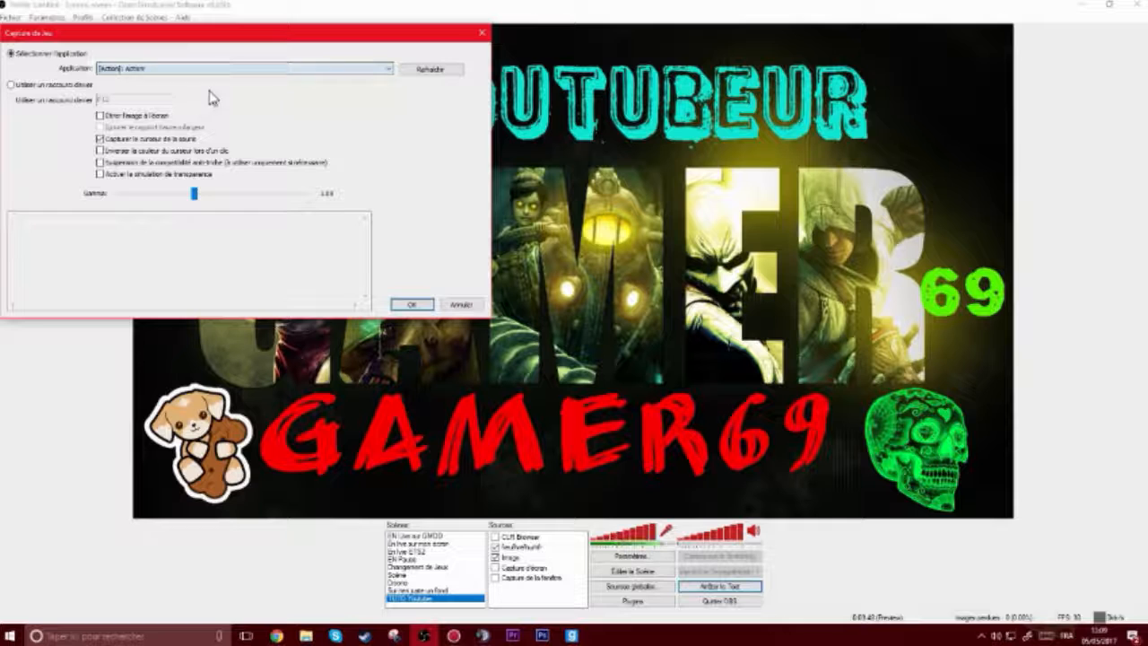
left_click(460, 304)
right_click(560, 599)
mouse_move(581, 602)
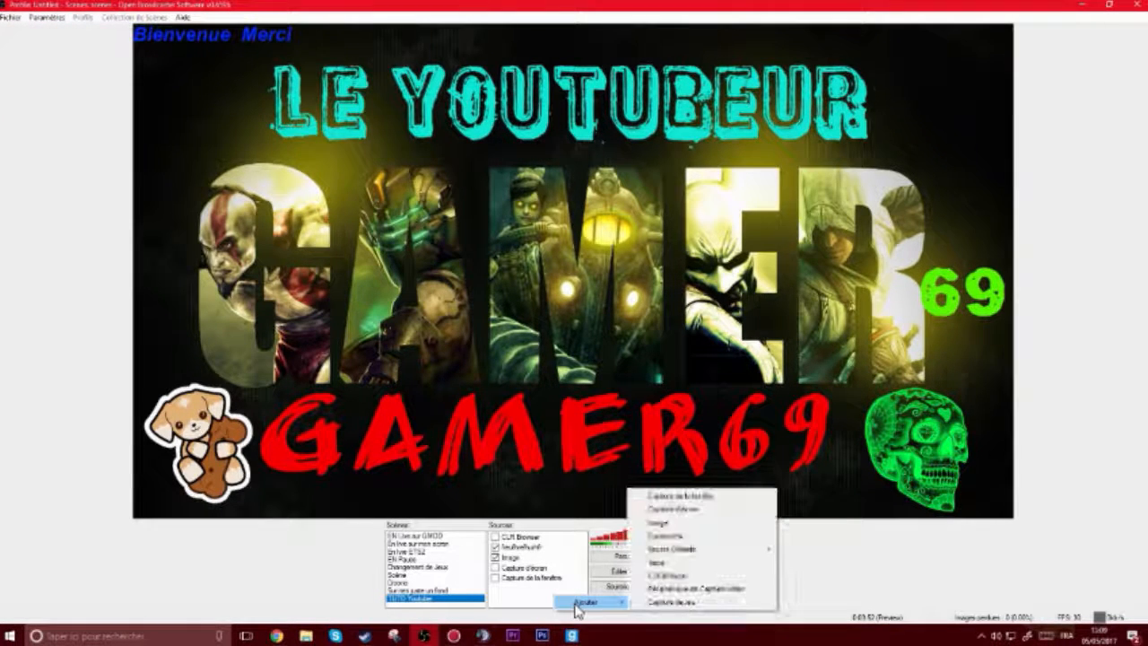
left_click(650, 587)
left_click(615, 327)
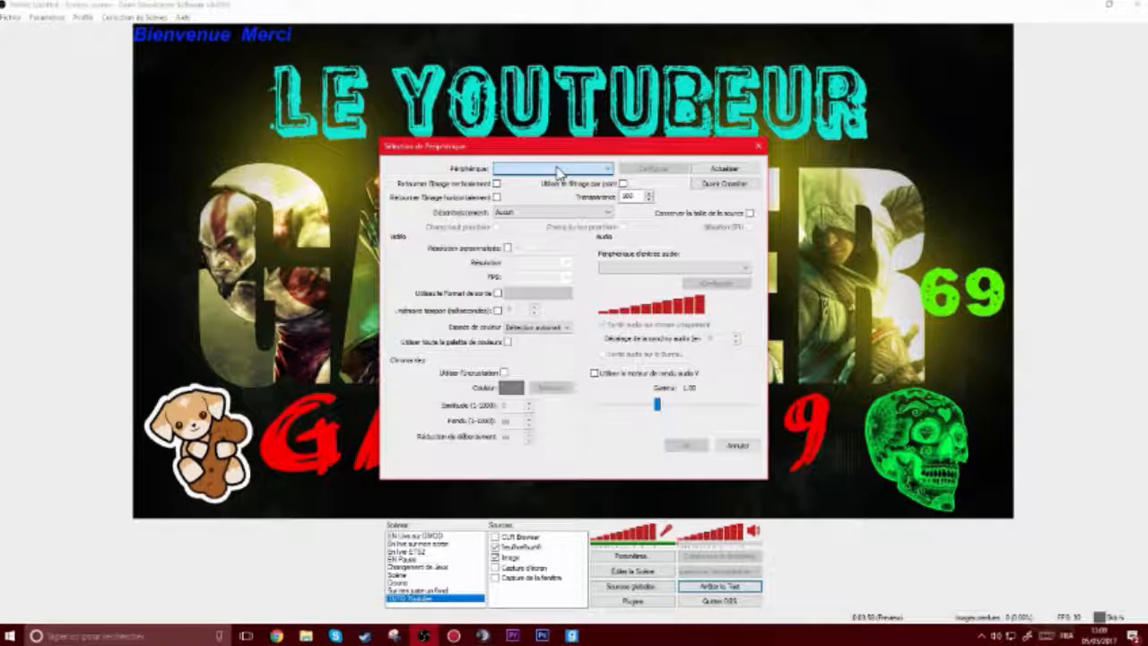
left_click(737, 446)
Step: Add a game capture source for the Google Chrome application to the TUTO Youtube scene, and hide it
right_click(553, 589)
mouse_move(596, 598)
left_click(674, 597)
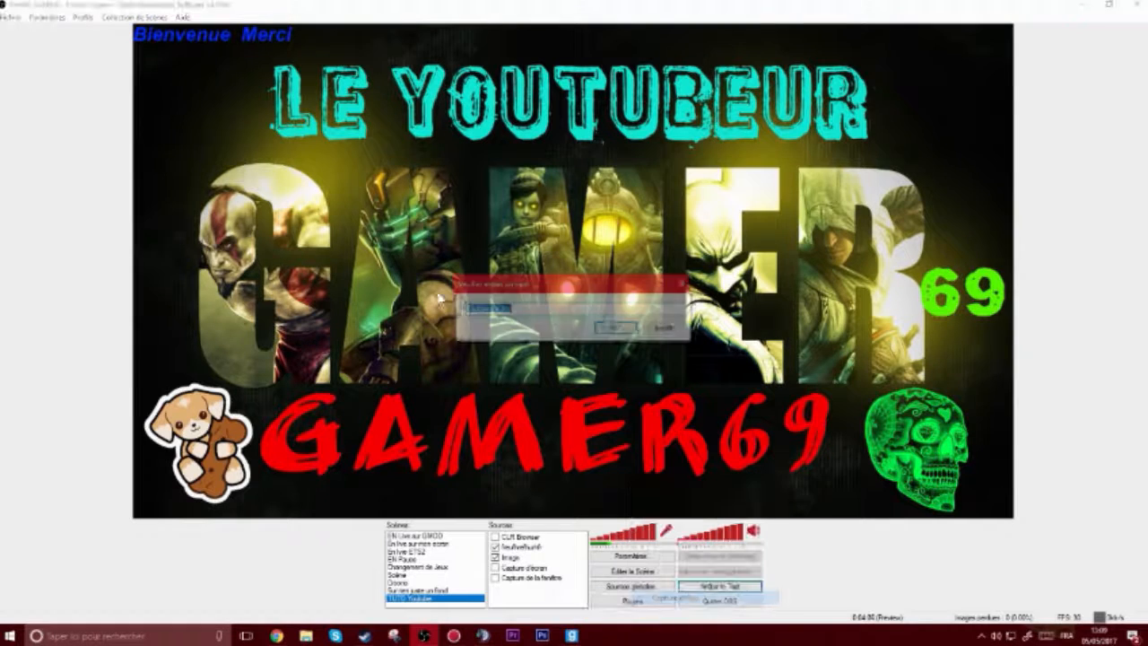
left_click(614, 328)
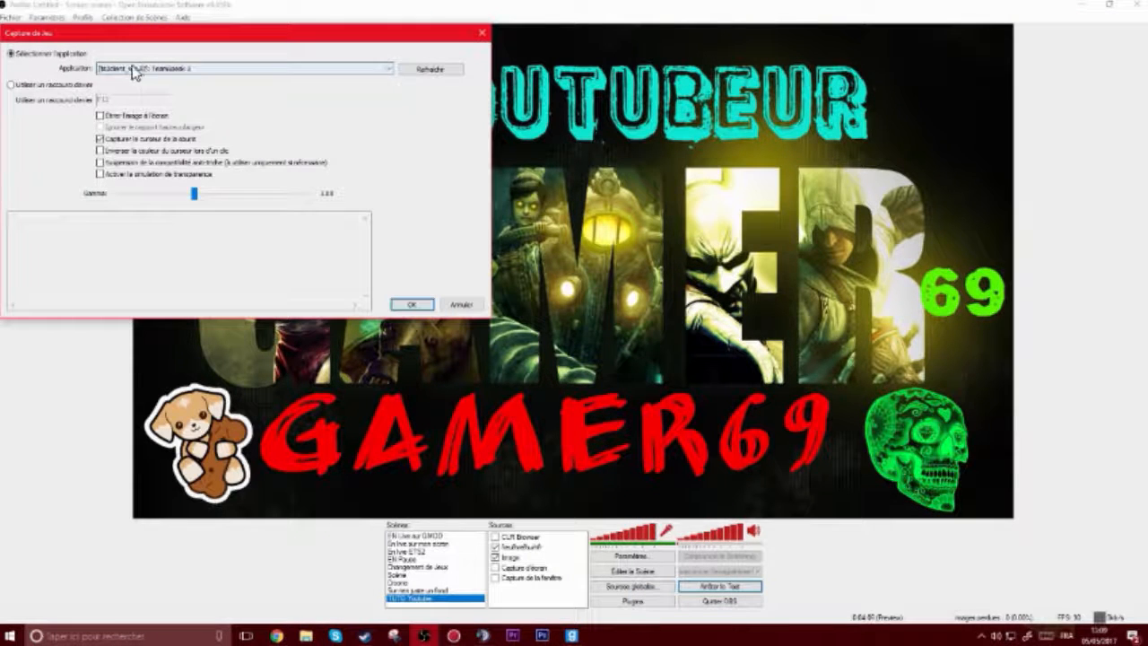
left_click(139, 70)
left_click(171, 95)
left_click(412, 304)
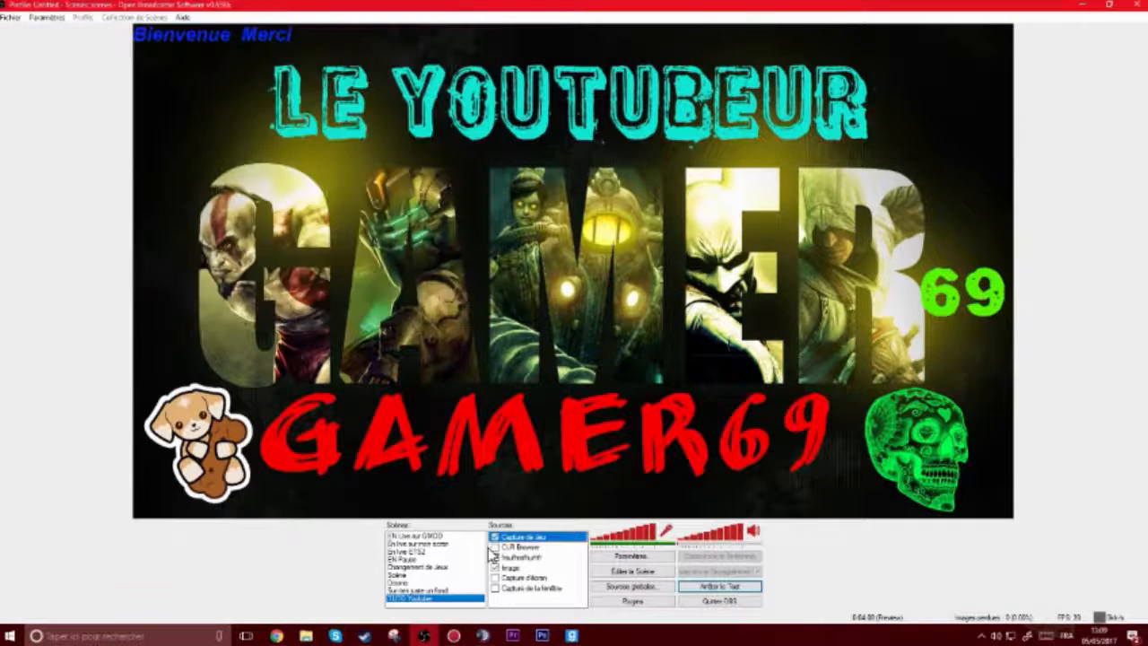
left_click(494, 567)
left_click(494, 568)
Step: Change the properties of the Capture de la fenêtre source so that it captures the Steam window
left_click(555, 588)
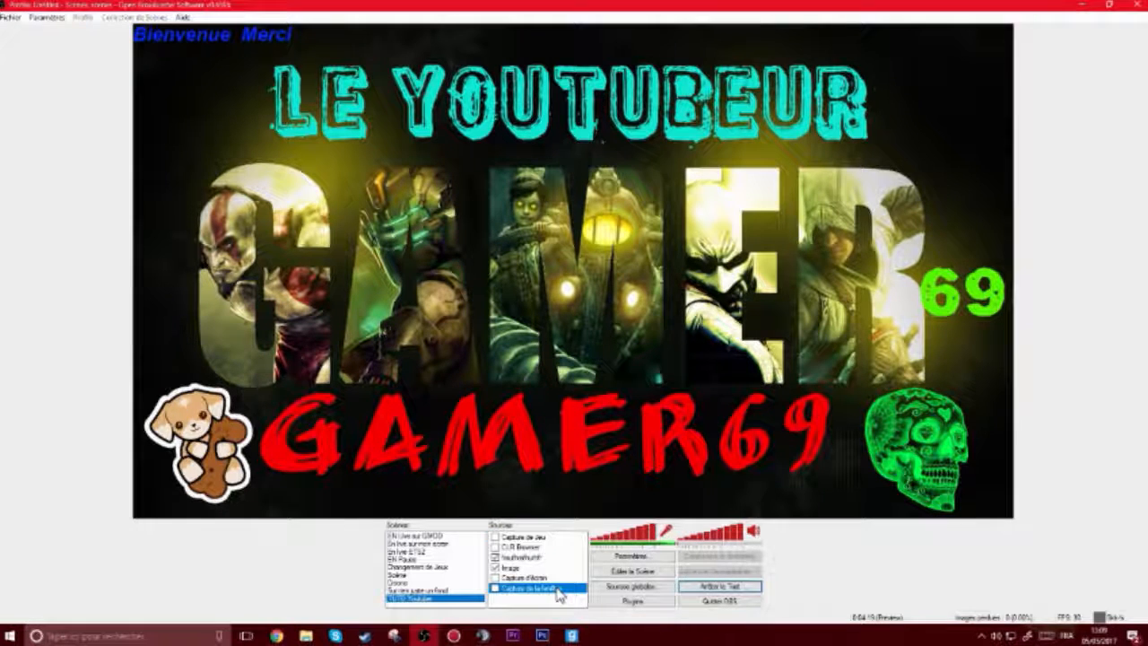
right_click(558, 592)
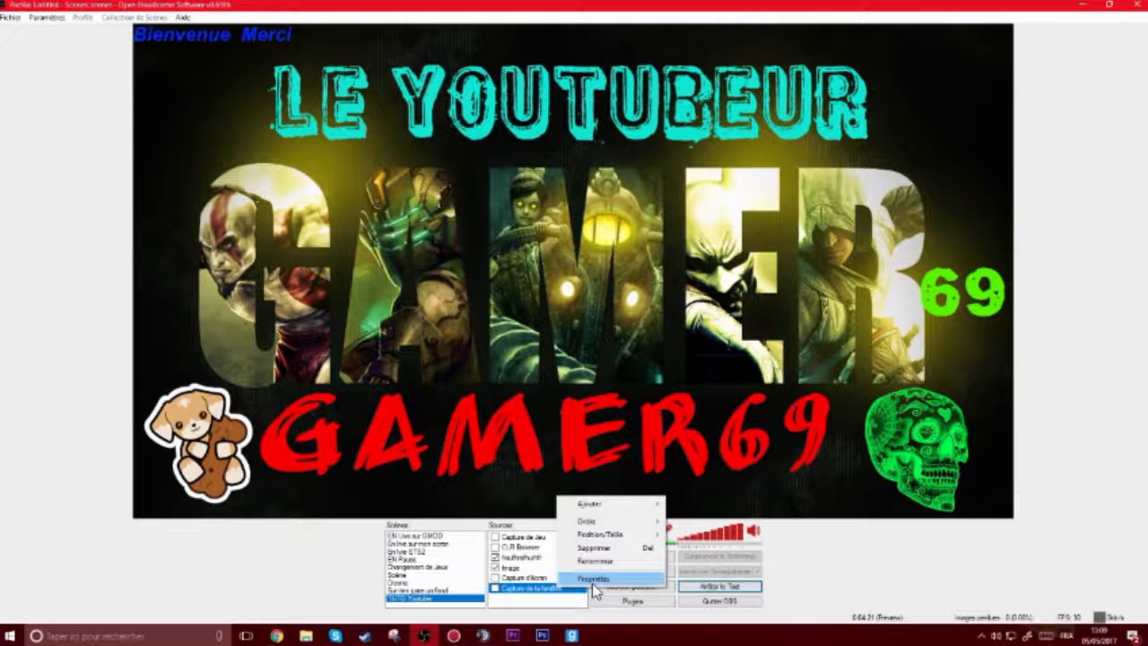
left_click(590, 587)
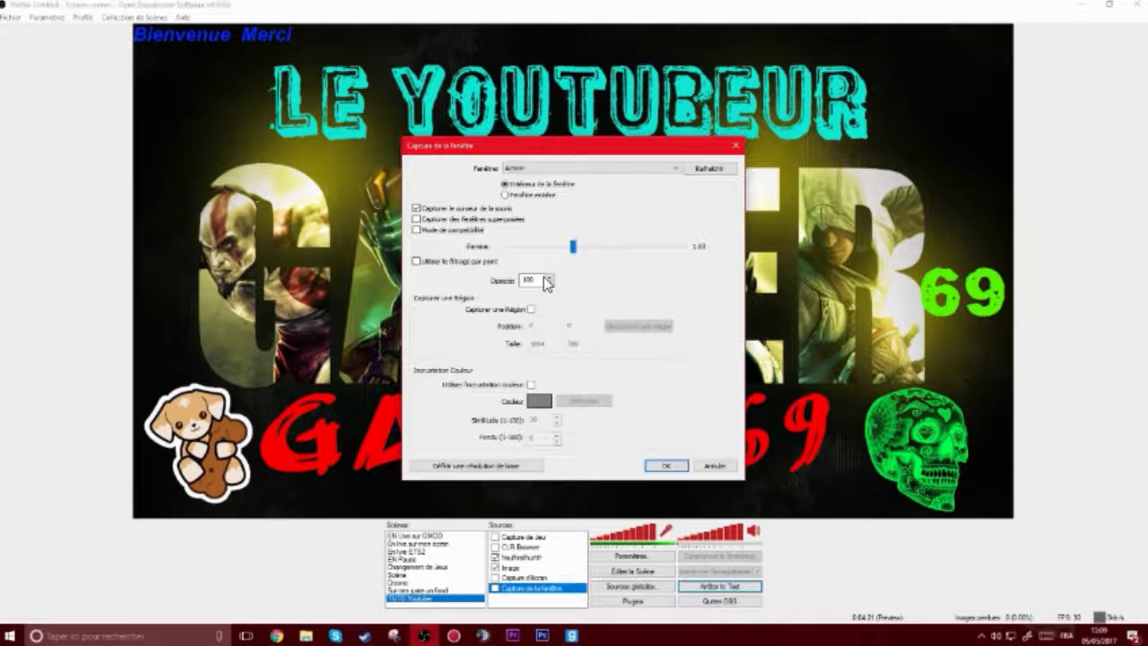
left_click(627, 169)
left_click(581, 187)
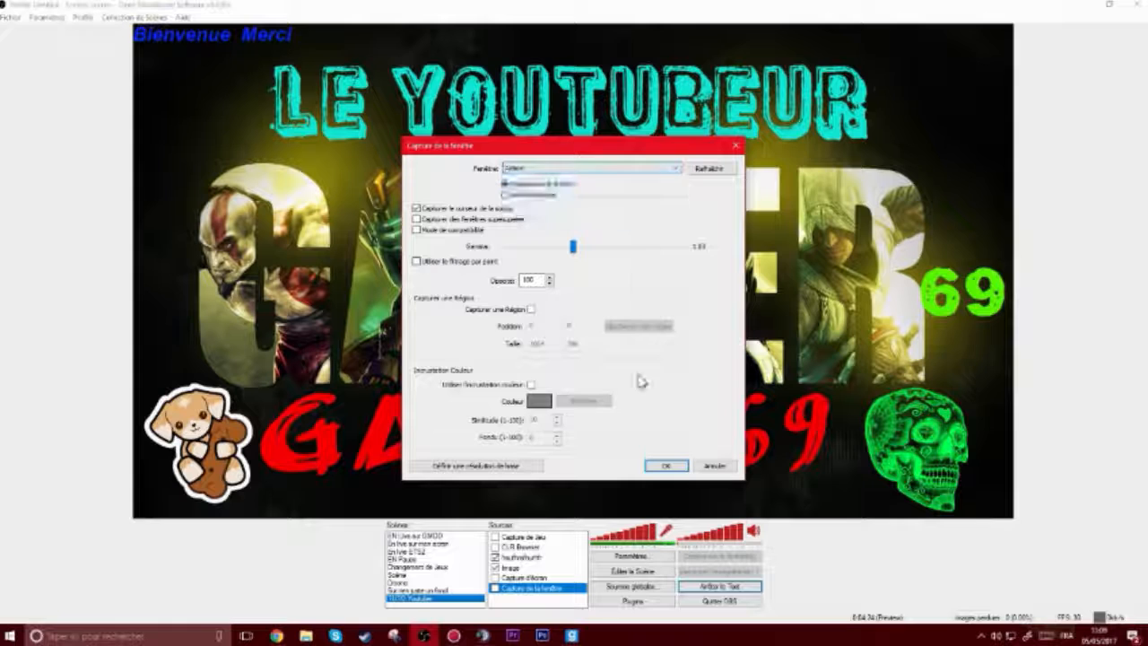
left_click(669, 467)
Step: Hide the Image source and show the Capture de la fenêtre source in the preview
left_click(502, 568)
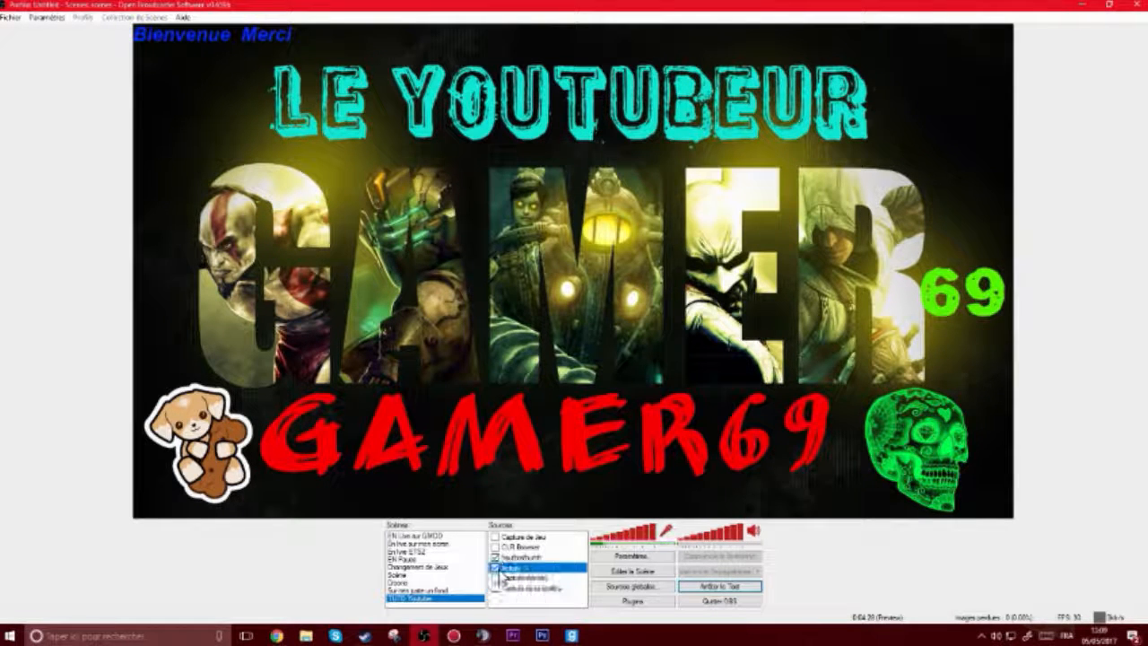
left_click(495, 568)
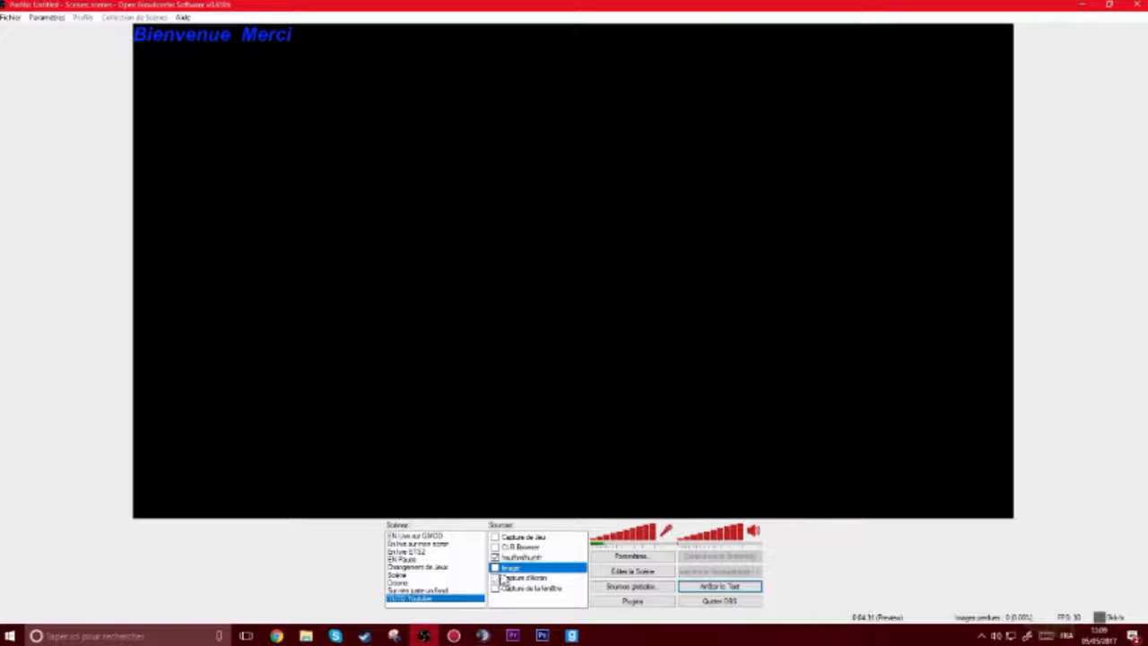
left_click(492, 588)
left_click(494, 588)
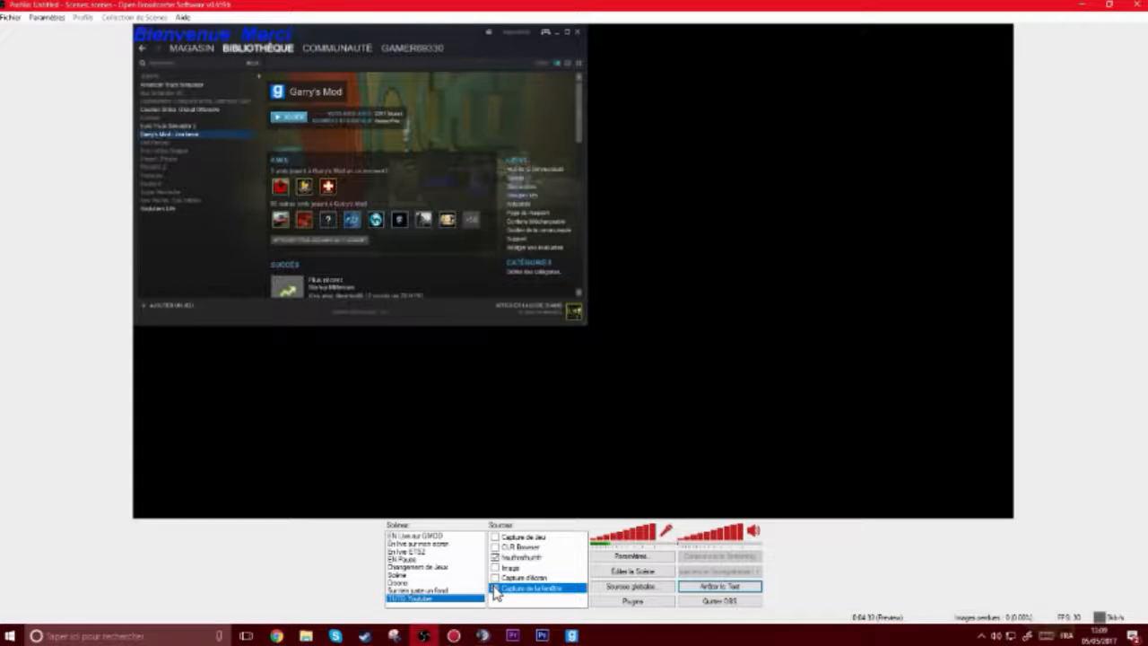
Step: Show the screen capture source in place of the window capture, and switch back to the window capture
left_click(495, 589)
left_click(495, 579)
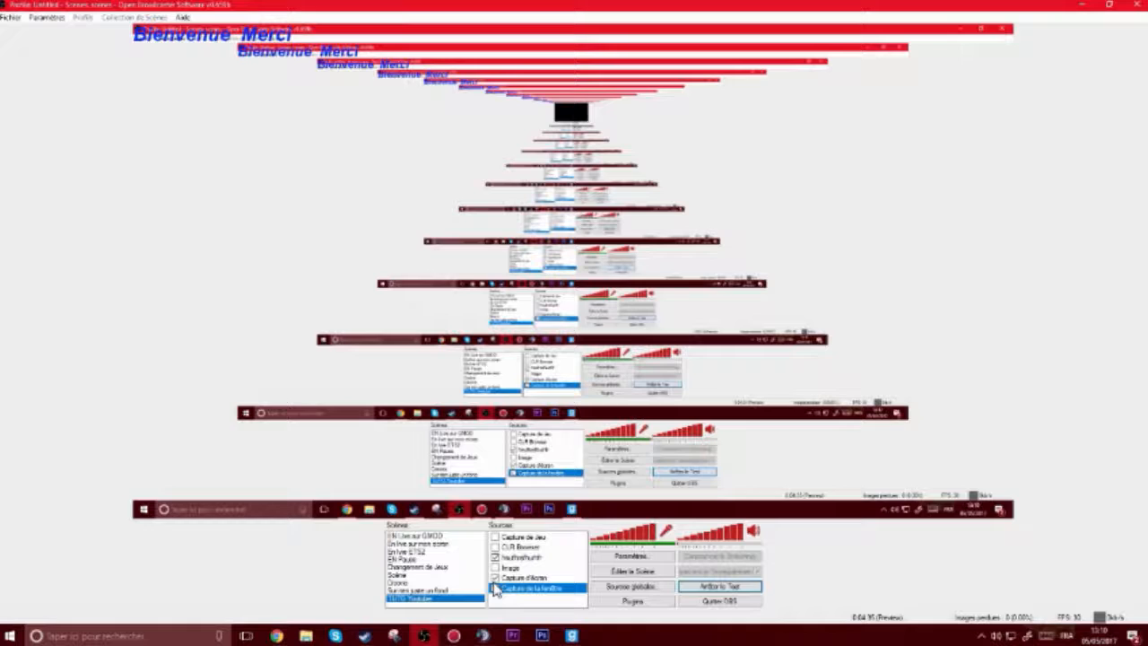
left_click(494, 578)
left_click(494, 588)
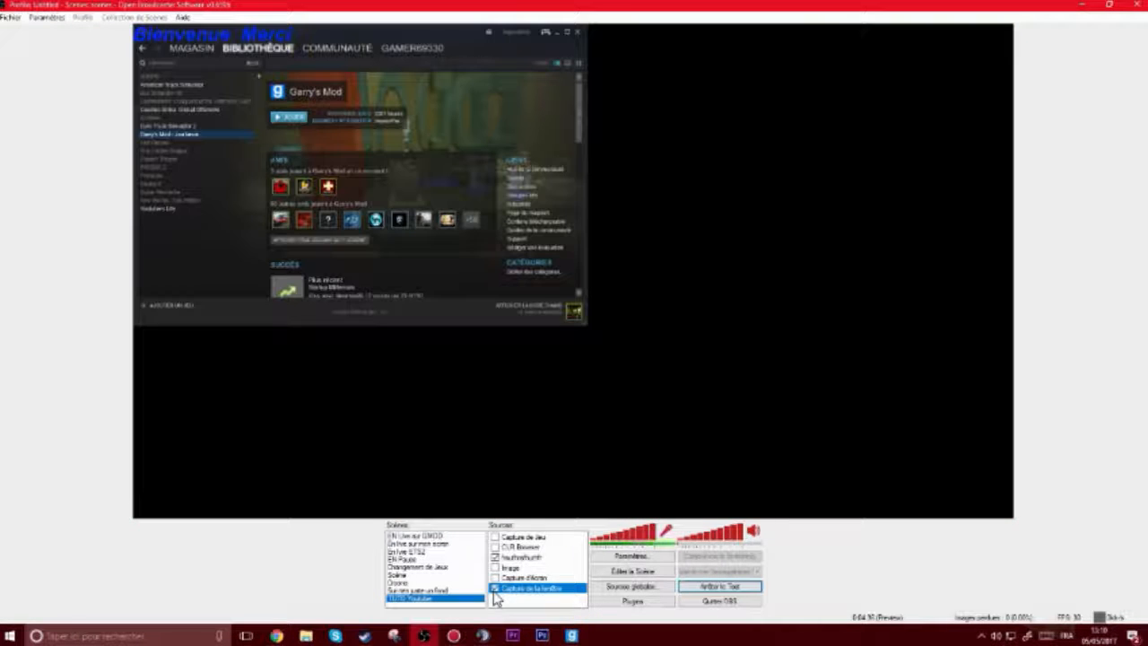
Step: Move the Capture de la fenêtre source up one place, and on to the top of the source order
right_click(538, 600)
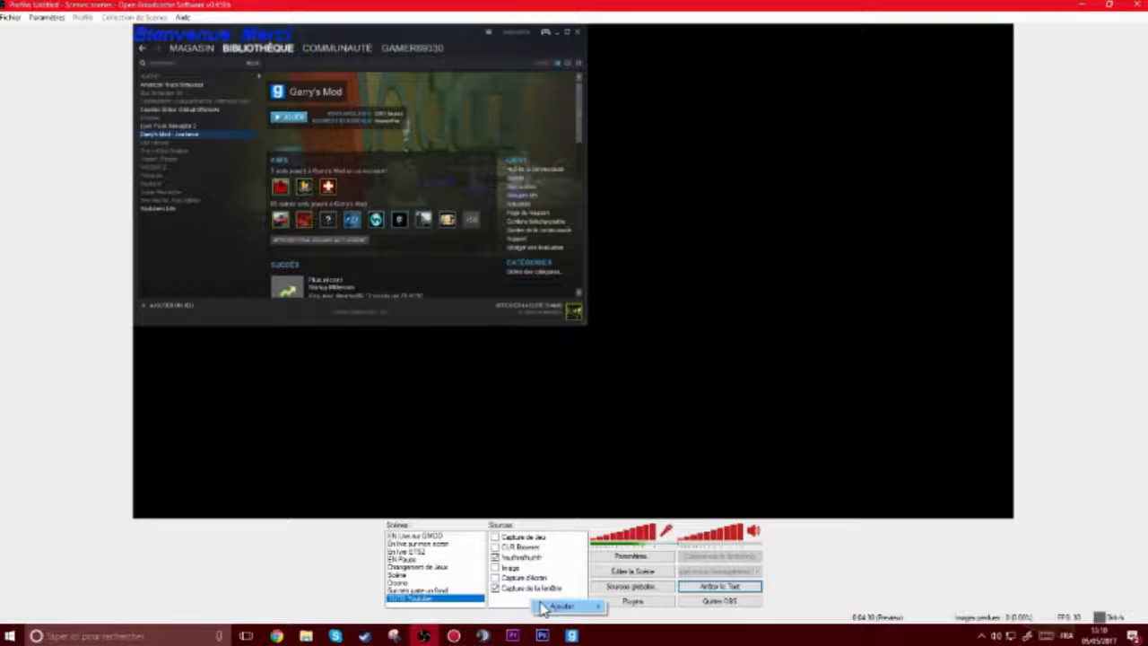
mouse_move(543, 608)
right_click(506, 590)
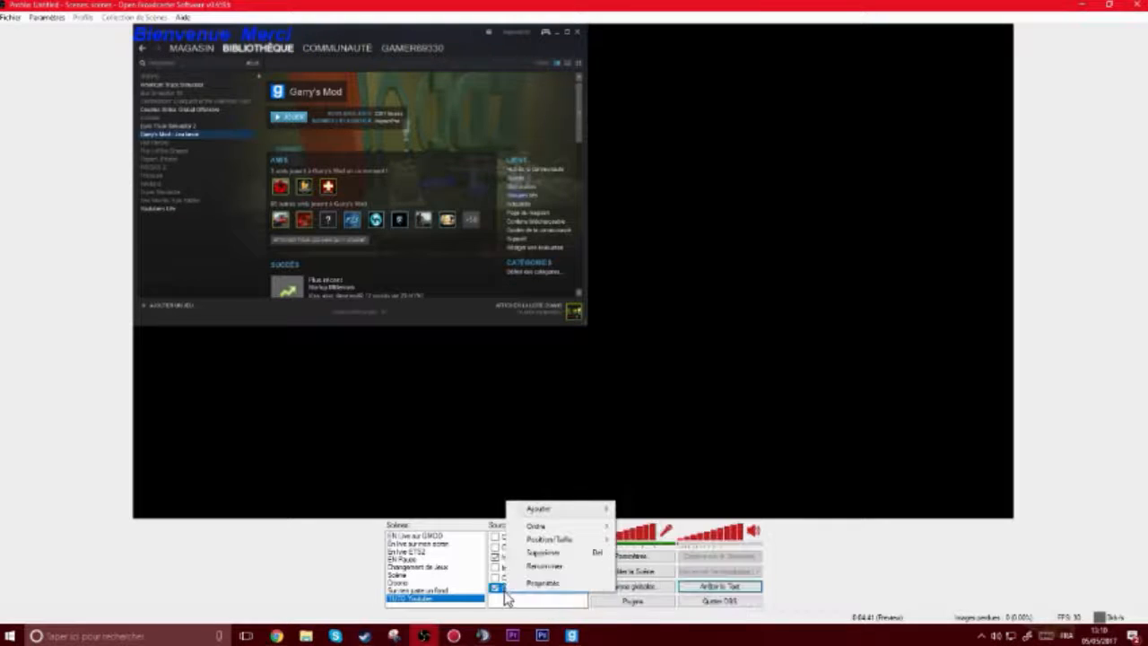
mouse_move(559, 532)
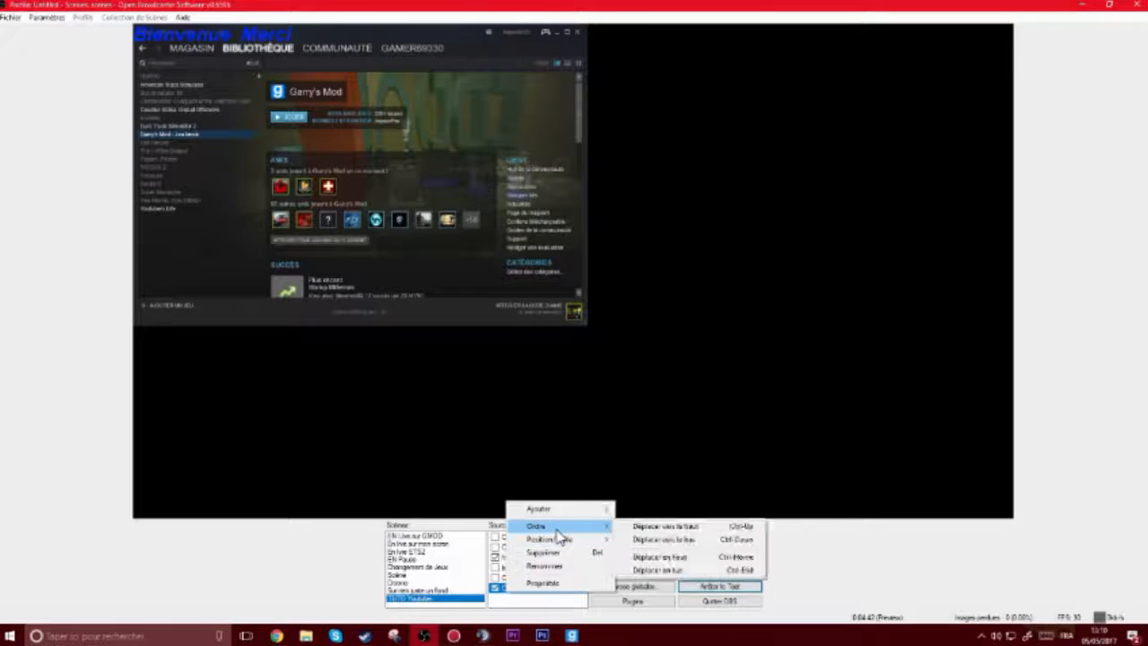
left_click(652, 528)
right_click(498, 581)
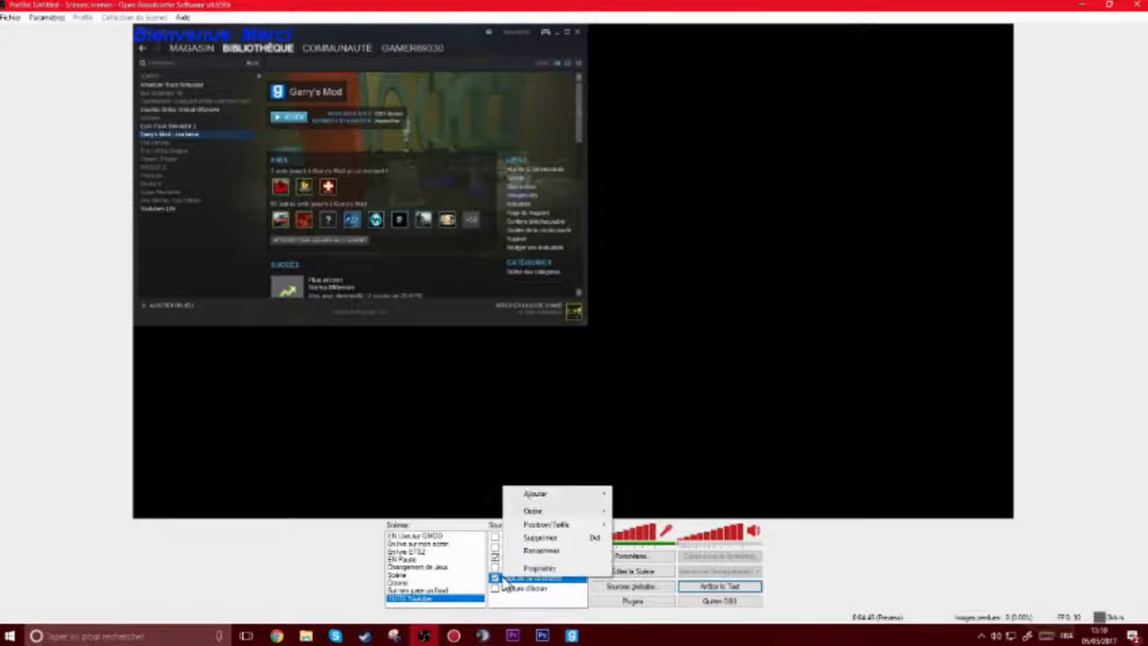
mouse_move(543, 523)
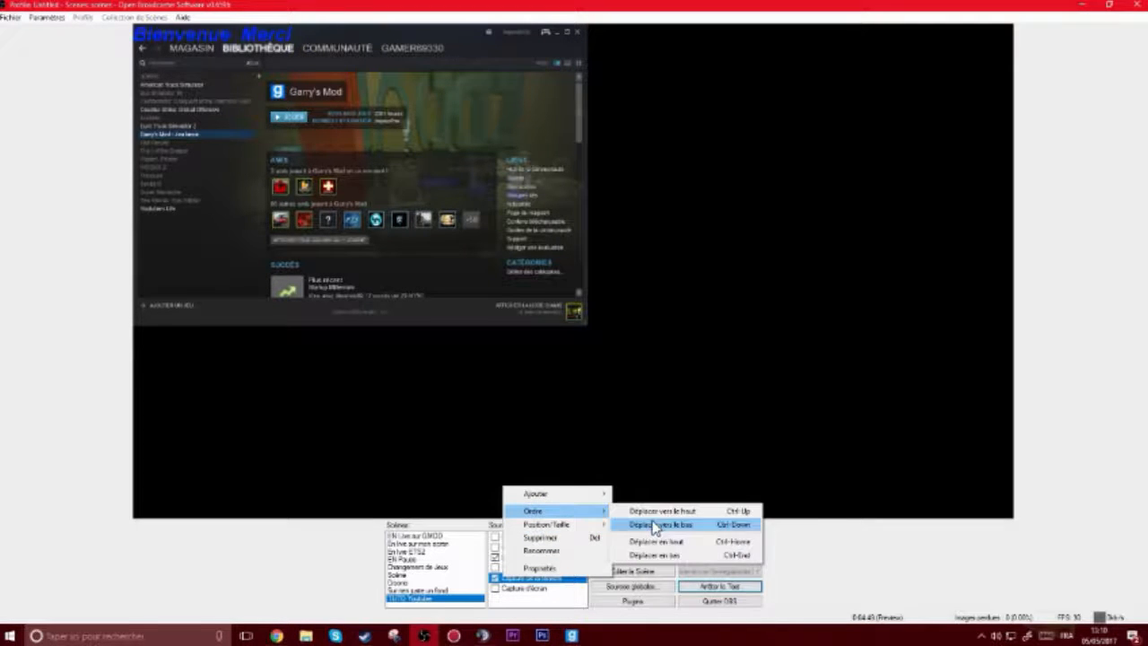
left_click(662, 543)
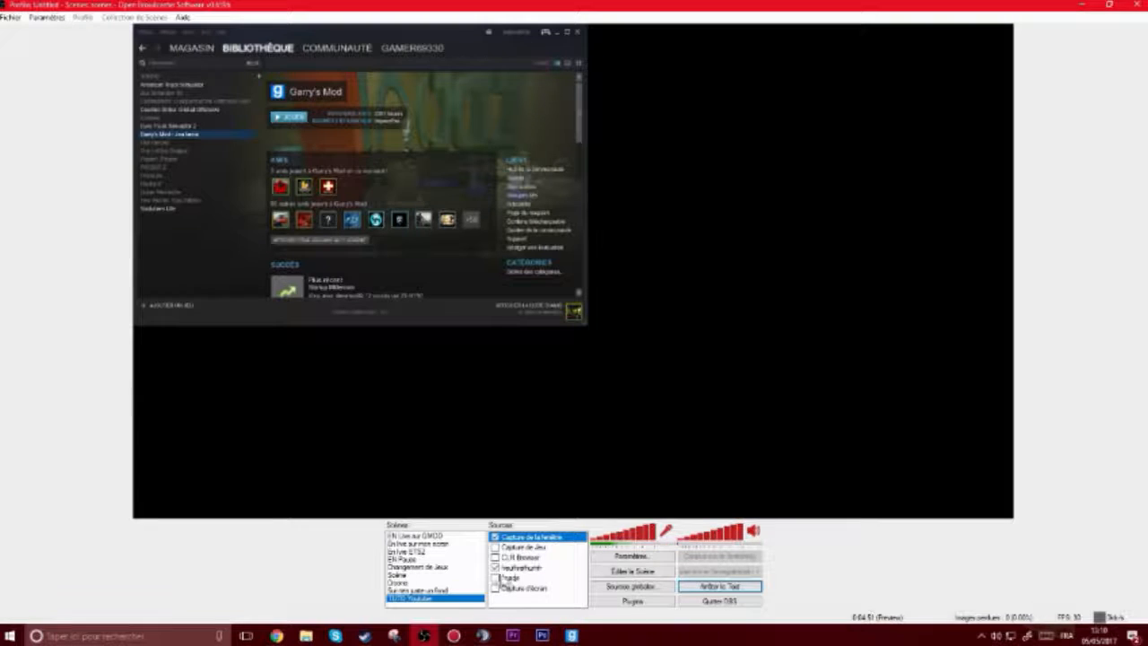
Step: Move the "Bienvenue Merci" text source to the top of the source order
left_click(521, 569)
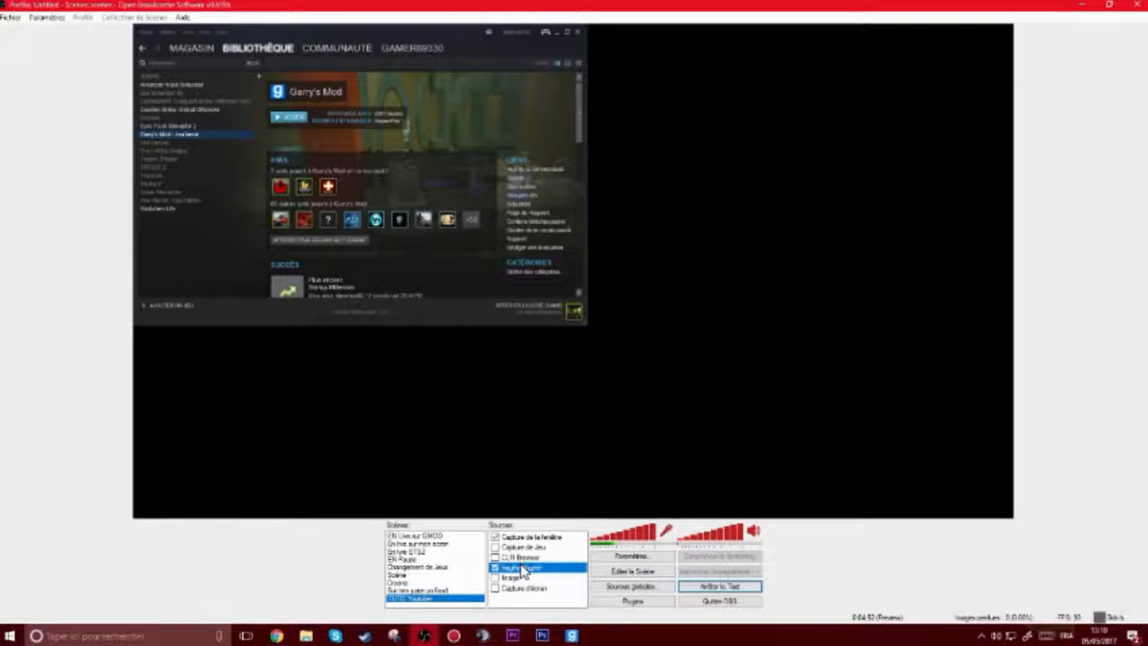
right_click(527, 568)
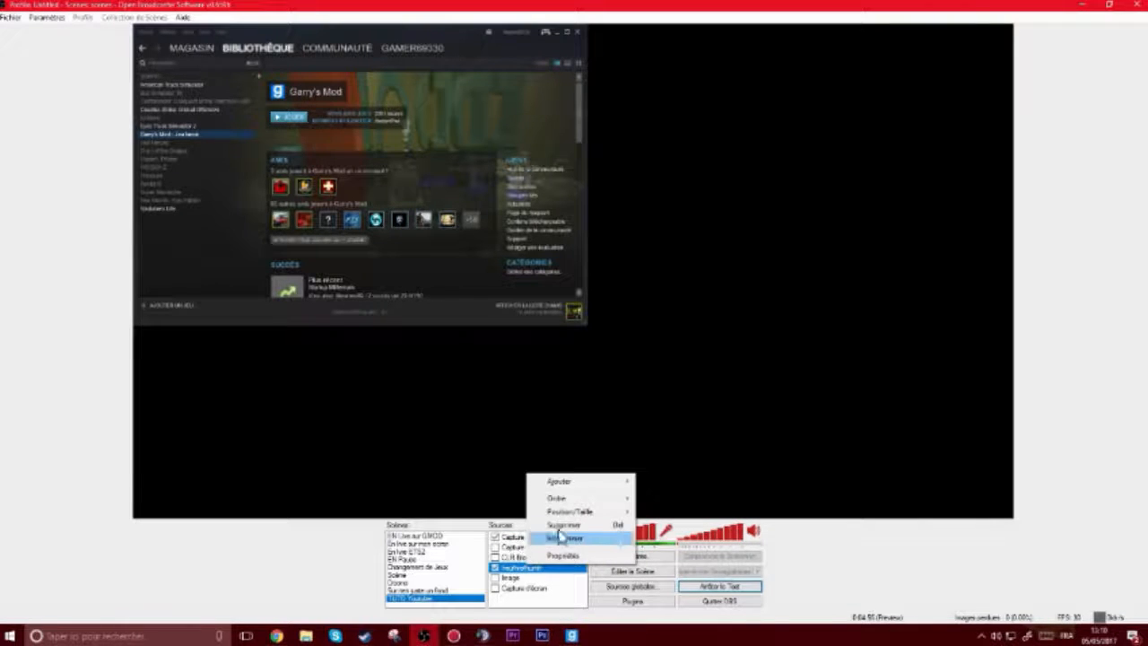
mouse_move(597, 497)
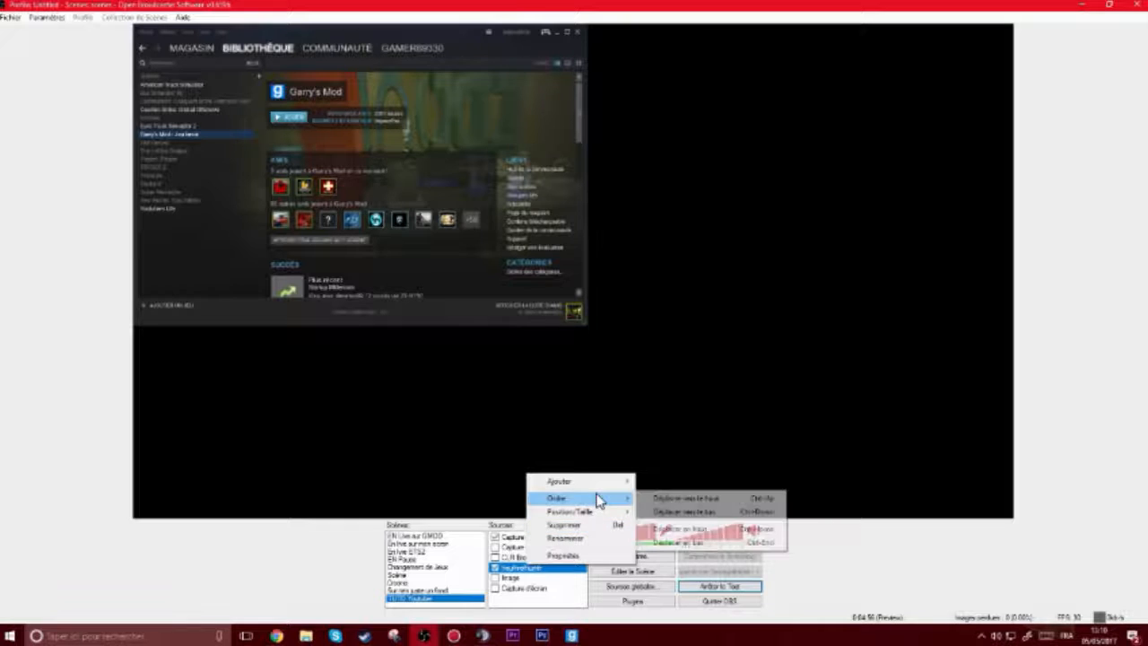
left_click(711, 530)
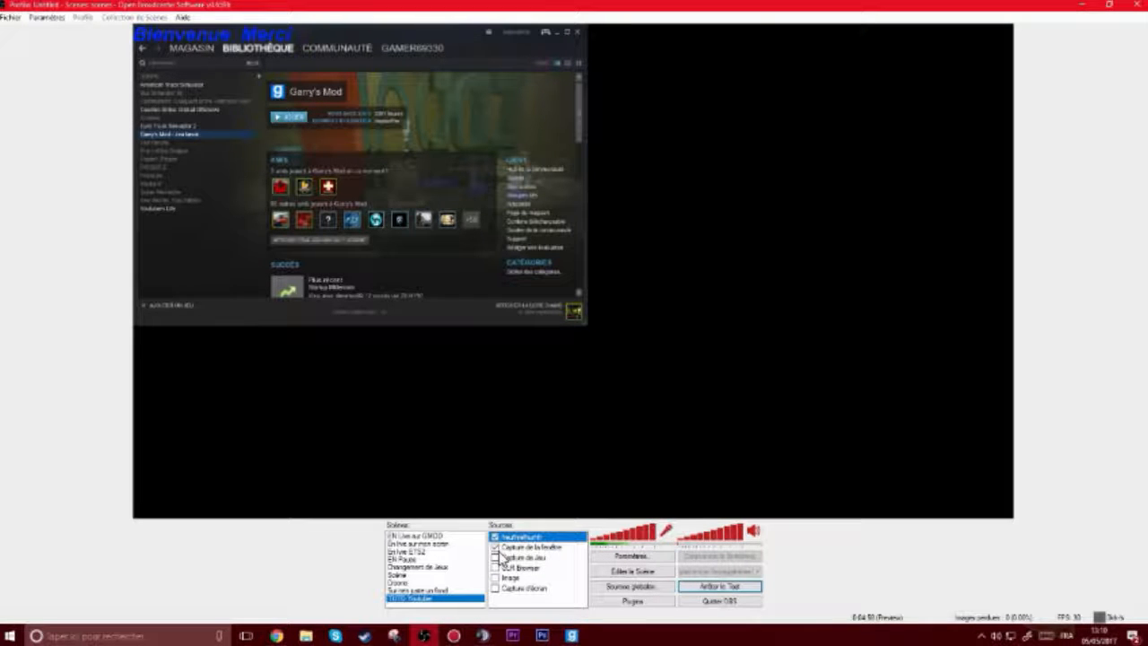
Step: Move the CLR Browser source to the top of the source order, show it briefly, and hide it again
right_click(518, 569)
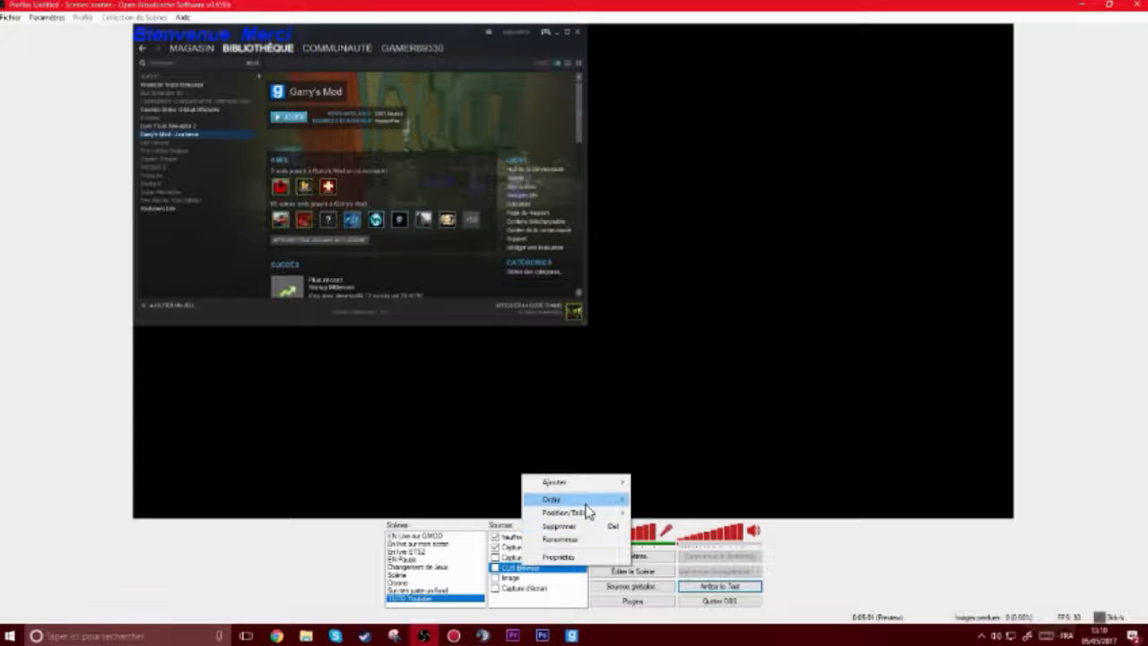
mouse_move(588, 501)
left_click(668, 532)
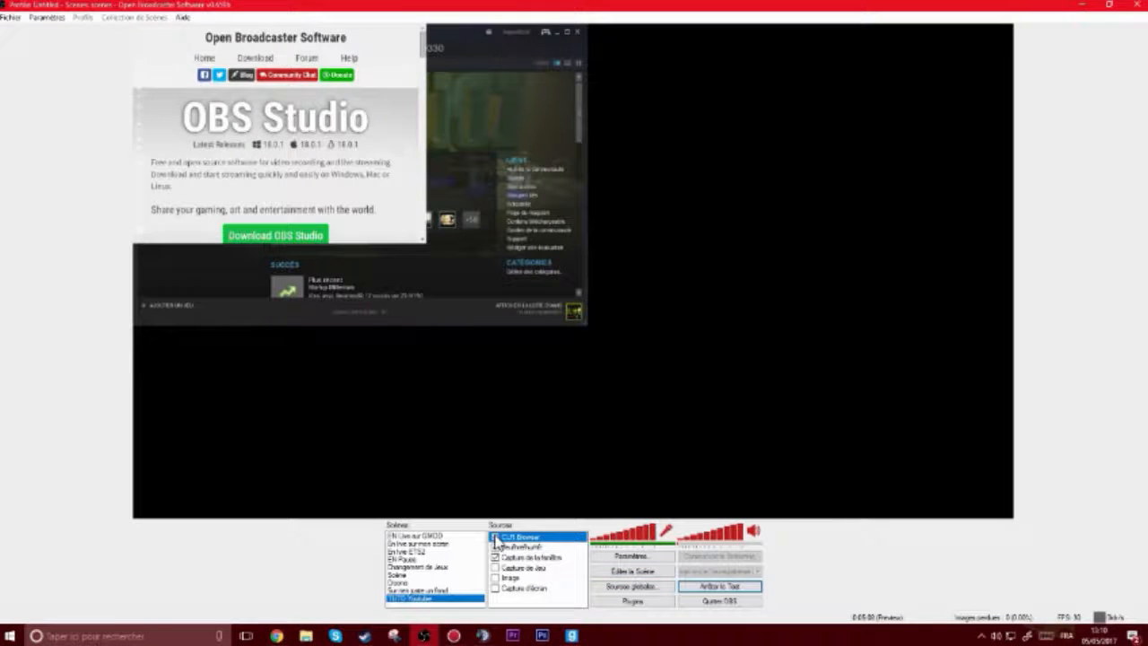
left_click(494, 537)
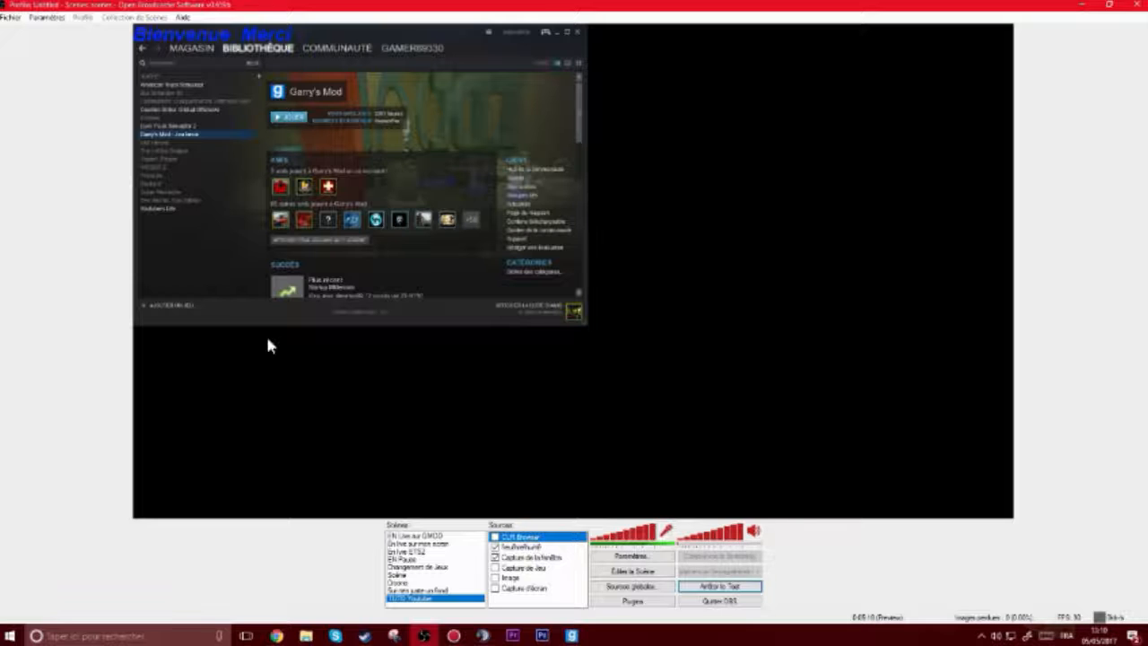
Step: Turn on scene editing and select individual sources, ending with the Capture de la fenêtre source
left_click(657, 572)
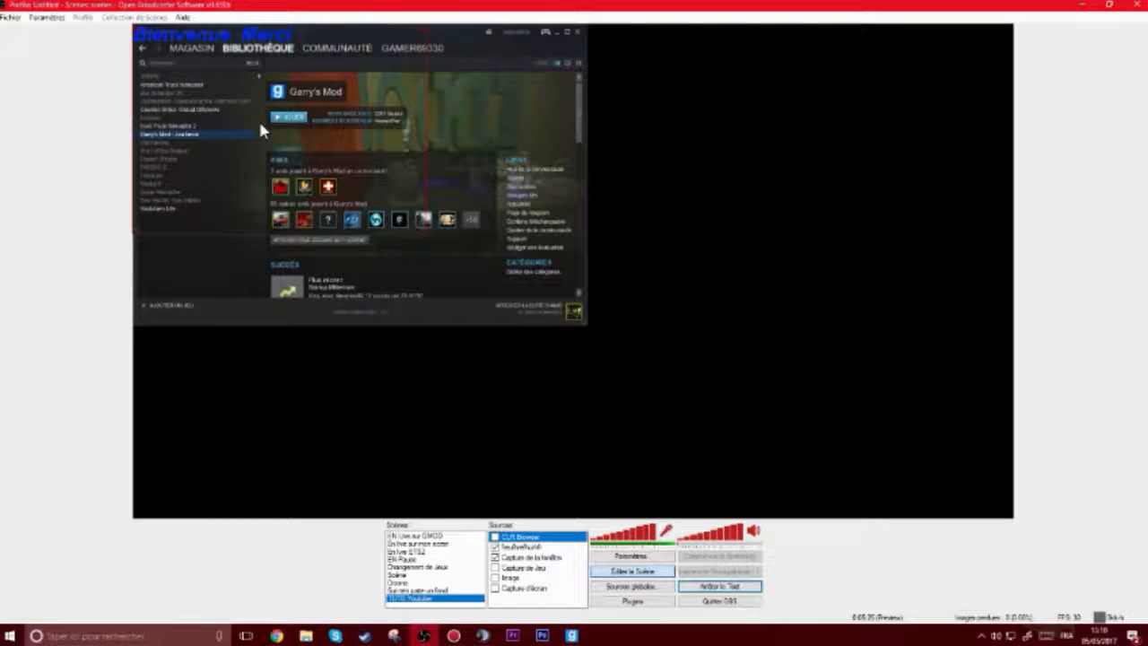
left_click(528, 546)
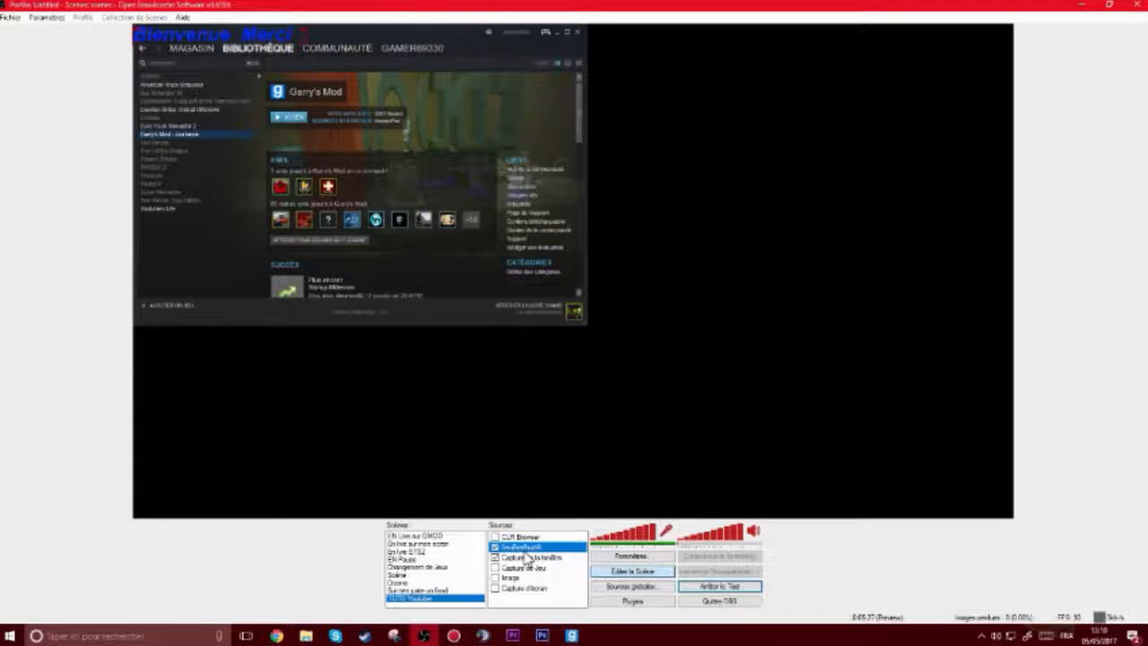
left_click(526, 587)
left_click(517, 580)
left_click(539, 557)
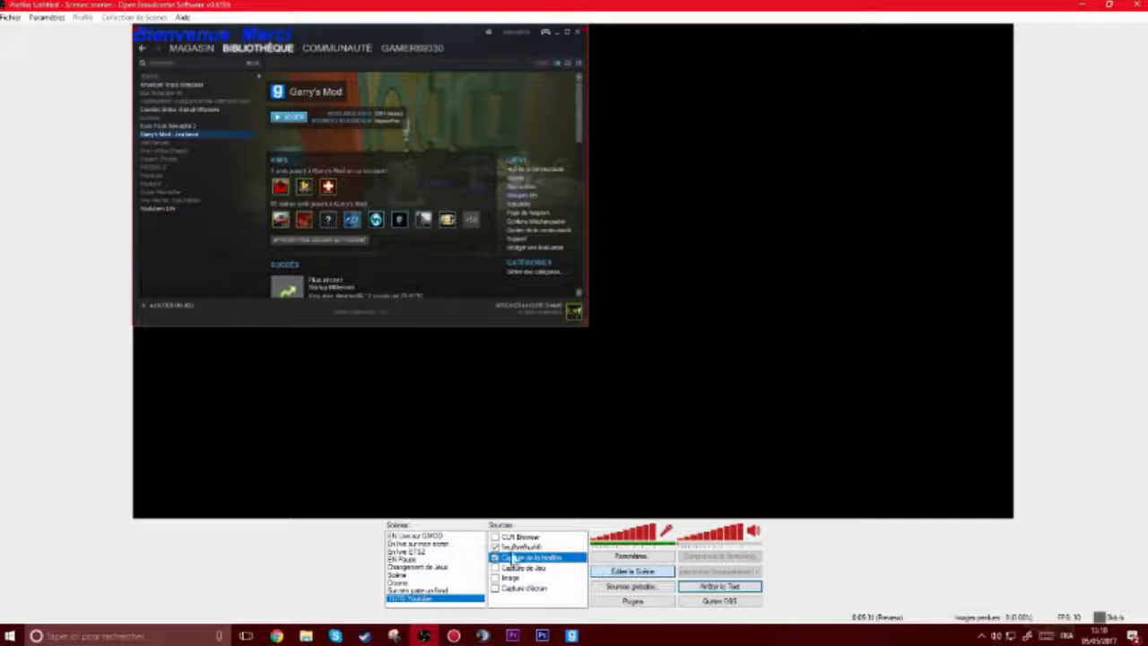
Step: Move the Capture de la fenêtre source across the preview and enlarge it to the full height of the canvas
left_click(529, 558)
left_click_drag(609, 239, 712, 307)
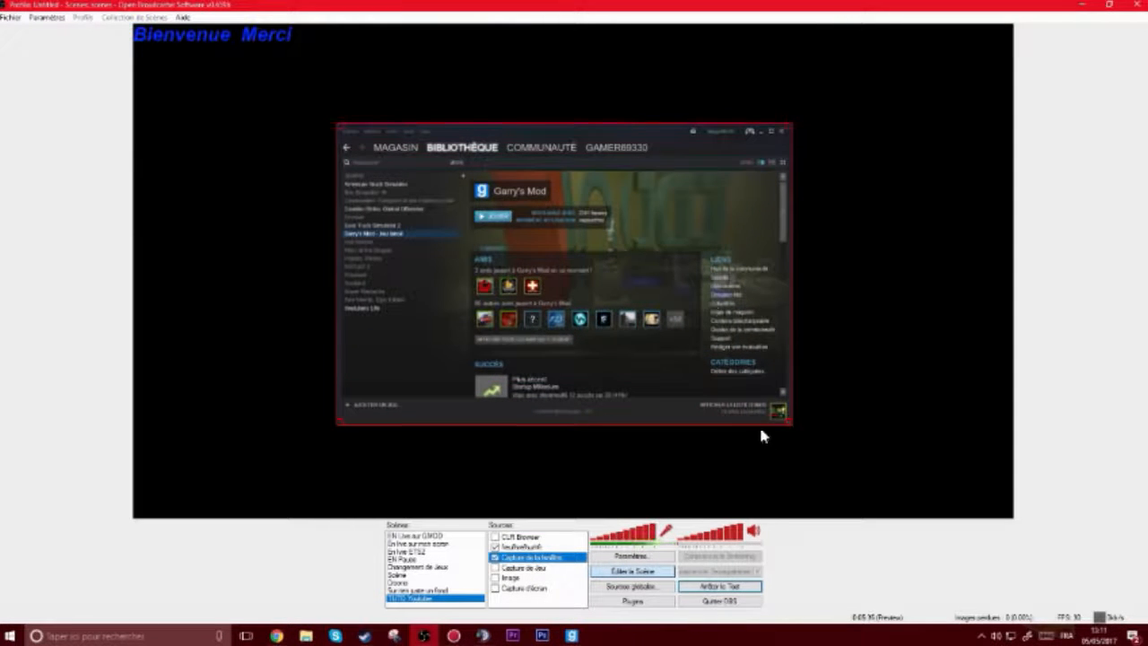
left_click_drag(793, 418, 902, 494)
left_click_drag(732, 444, 523, 329)
left_click_drag(679, 388, 890, 516)
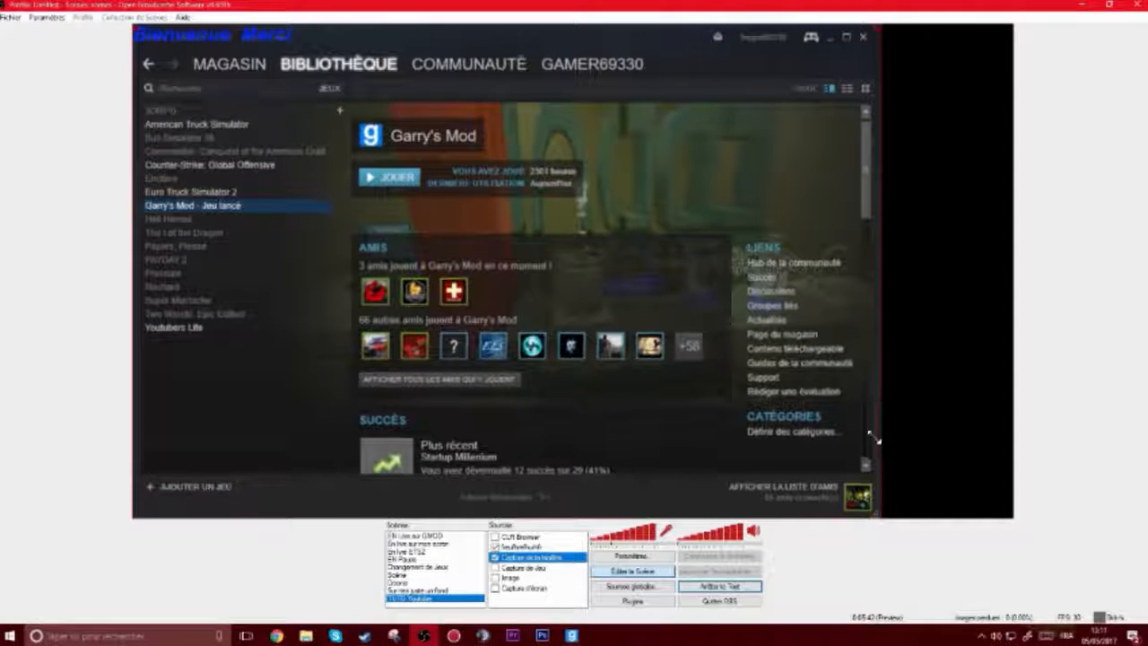
Step: Reposition and resize the window capture so it sits in the canvas's upper-left corner, slightly smaller than the canvas
left_click_drag(850, 408, 814, 344)
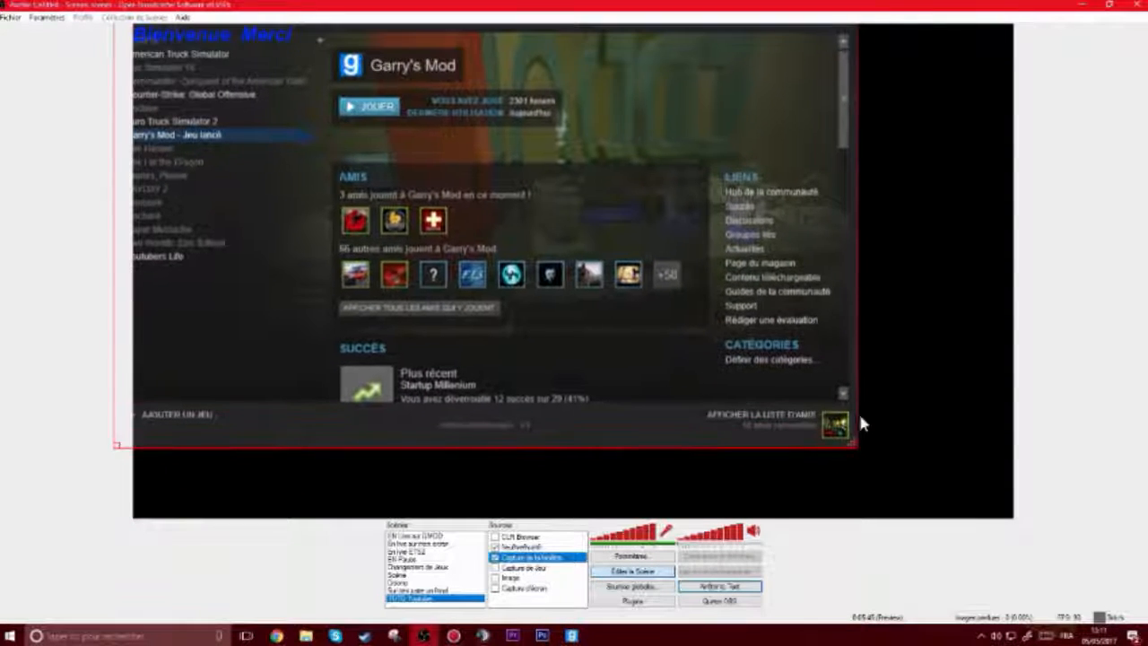
left_click(858, 444)
left_click_drag(856, 448, 1008, 491)
left_click_drag(858, 440, 748, 348)
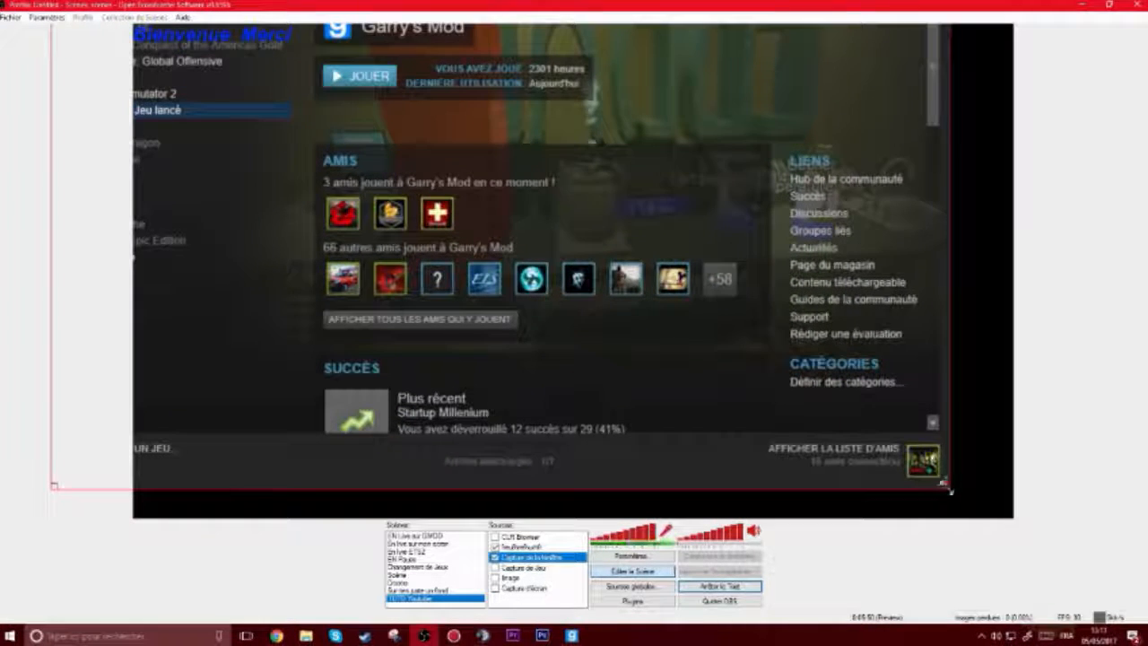
left_click_drag(949, 488, 897, 462)
left_click_drag(686, 368, 763, 463)
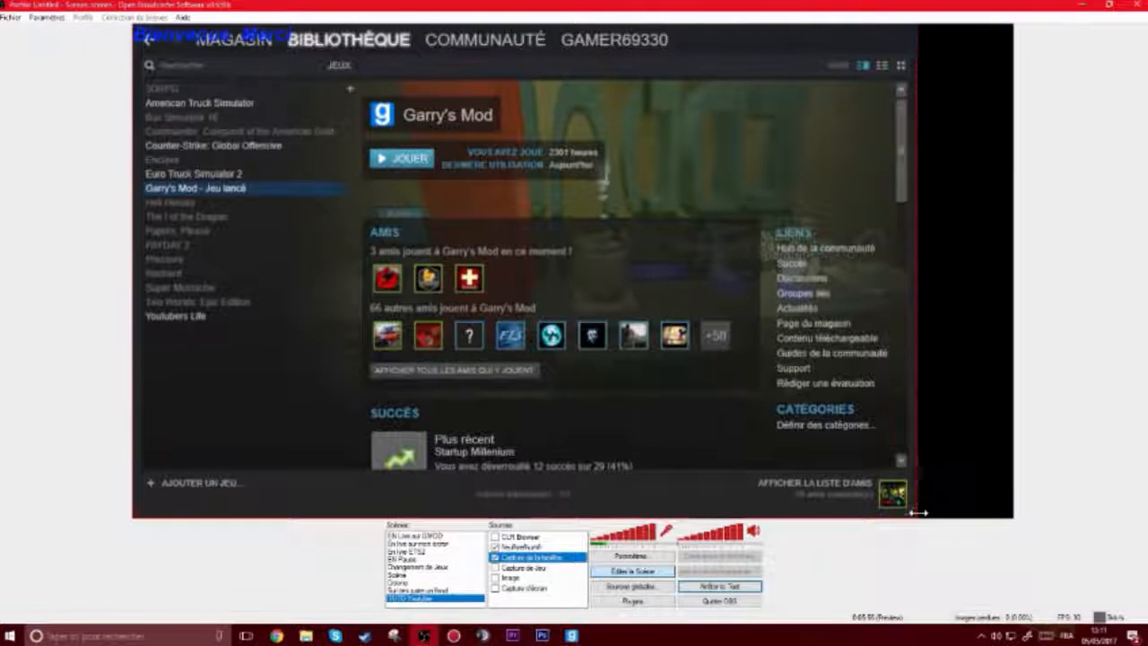
left_click_drag(916, 511, 868, 489)
Step: Move the "Bienvenue Merci" text source to the middle of the canvas and enlarge it
left_click_drag(240, 41, 1015, 274)
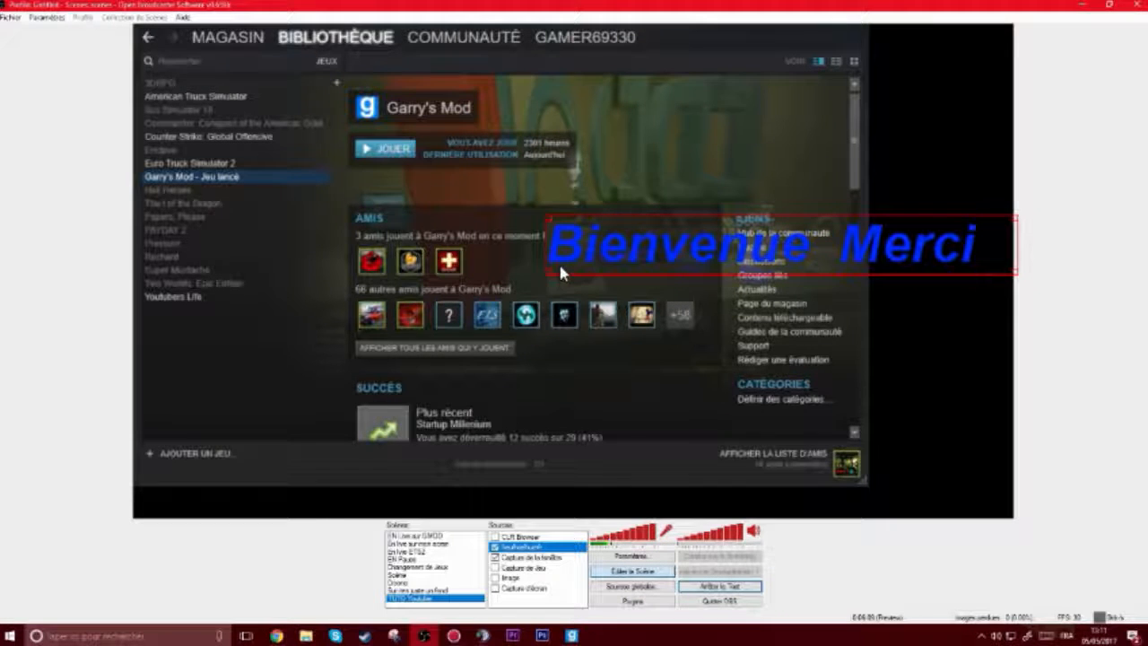
left_click_drag(550, 278, 451, 235)
Step: Hide the text and Capture de la fenêtre sources, show the Image source, and turn off scene editing
left_click(494, 546)
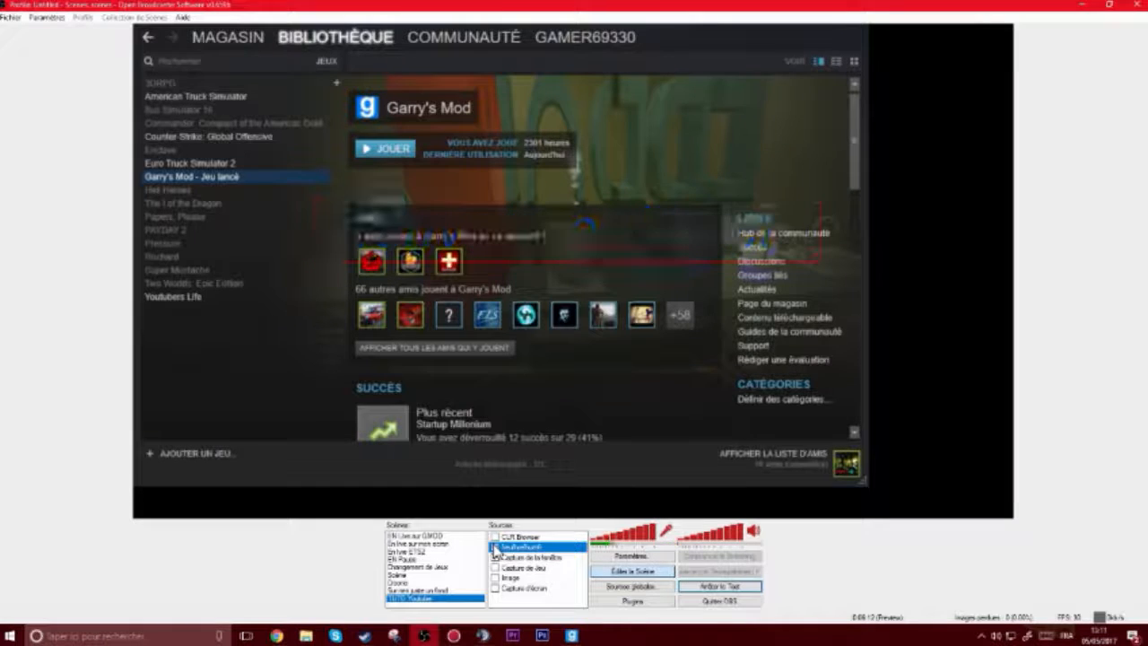
left_click(495, 556)
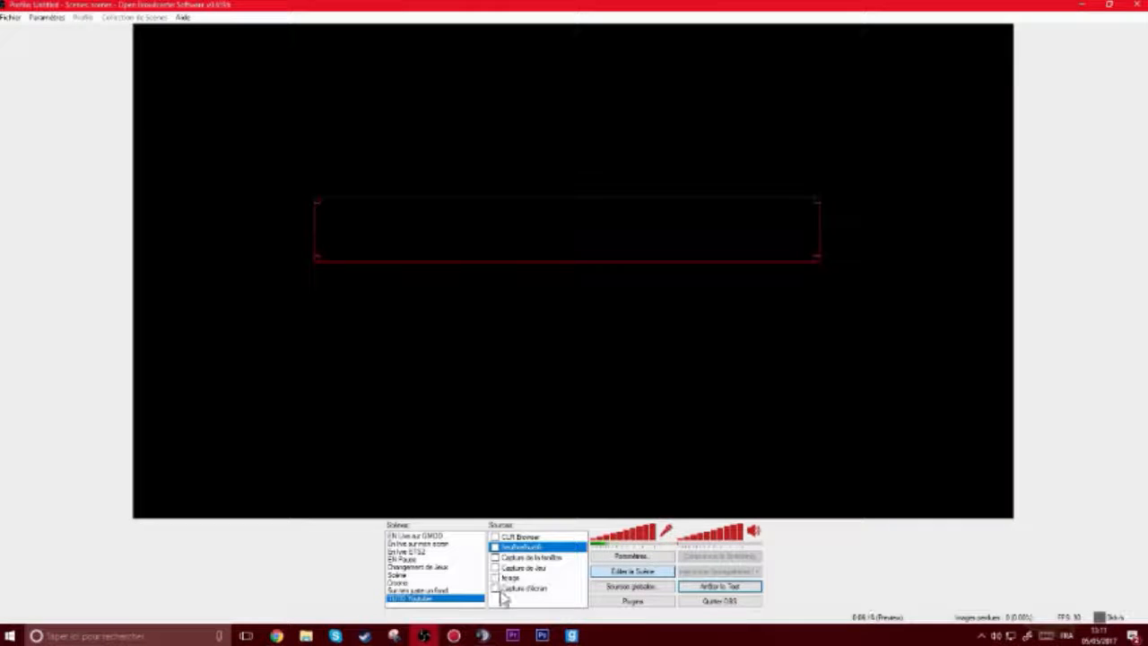
left_click(494, 578)
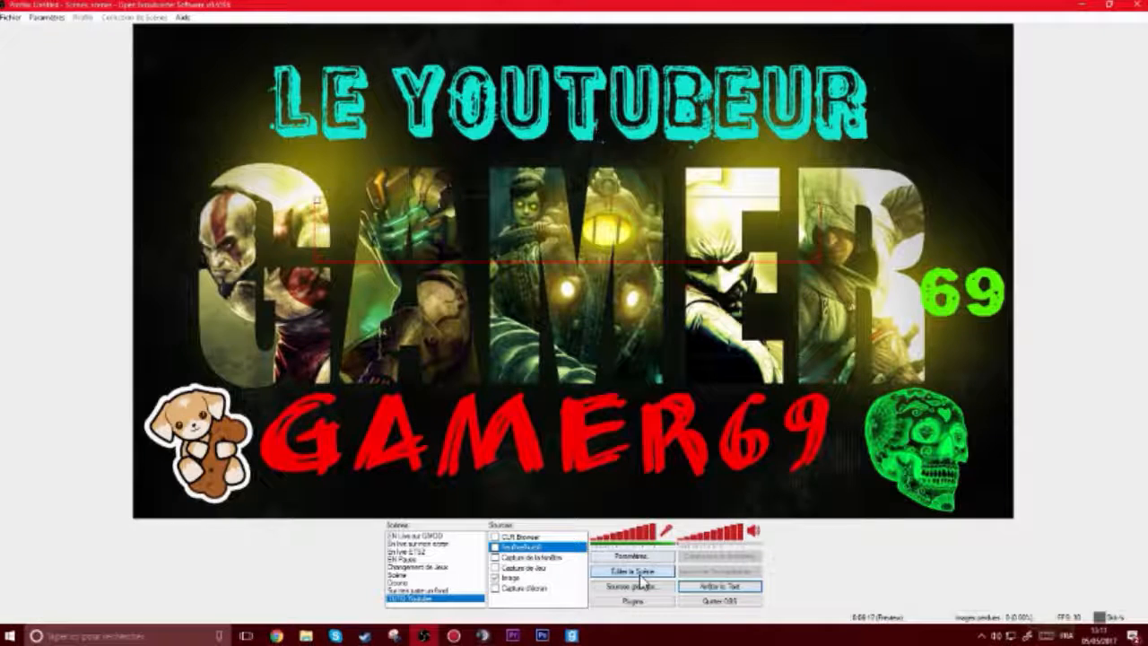
left_click(635, 573)
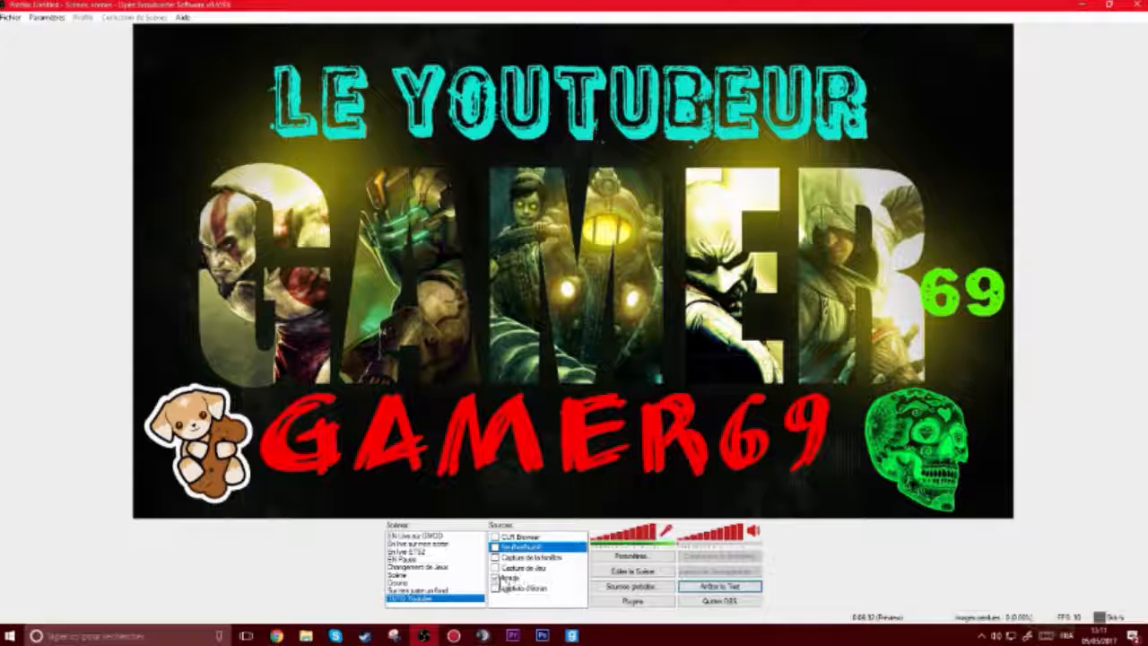
Step: Briefly show the Capture de Jeu and Capture de la fenêtre sources over the image, and toggle the Image source off and on
left_click(520, 569)
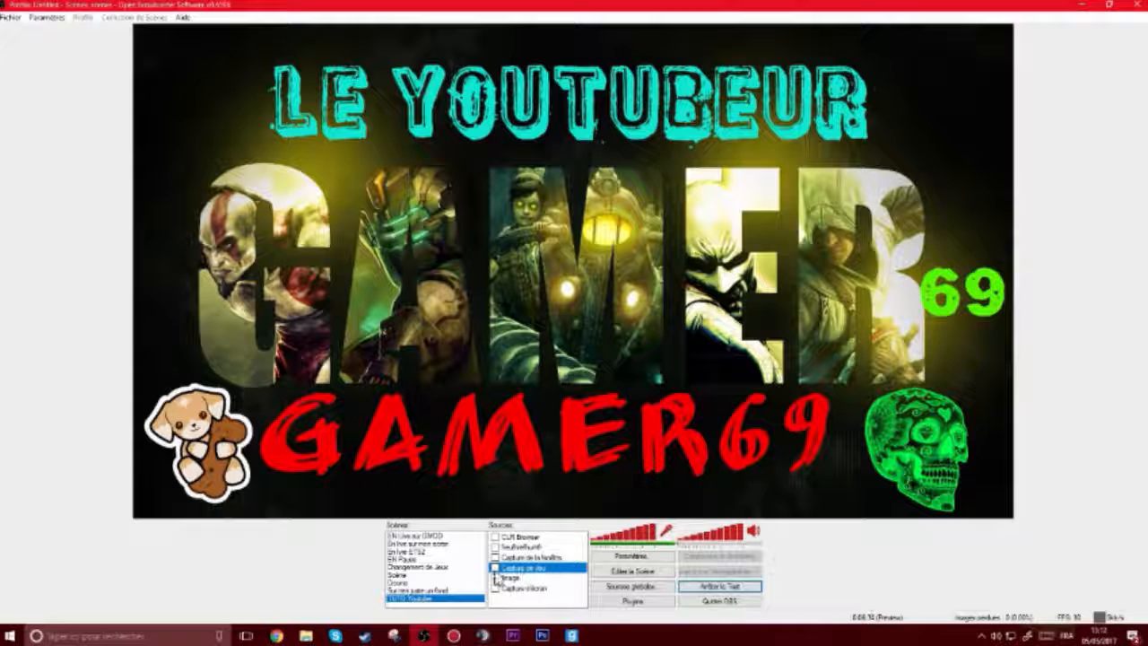
left_click(494, 568)
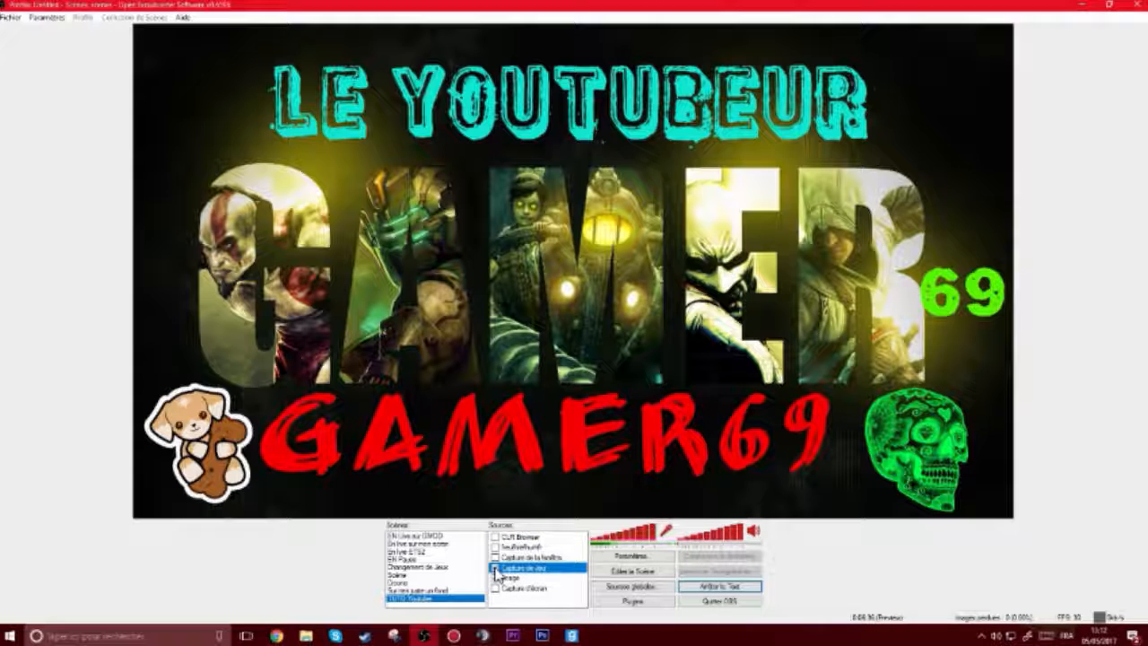
left_click(494, 569)
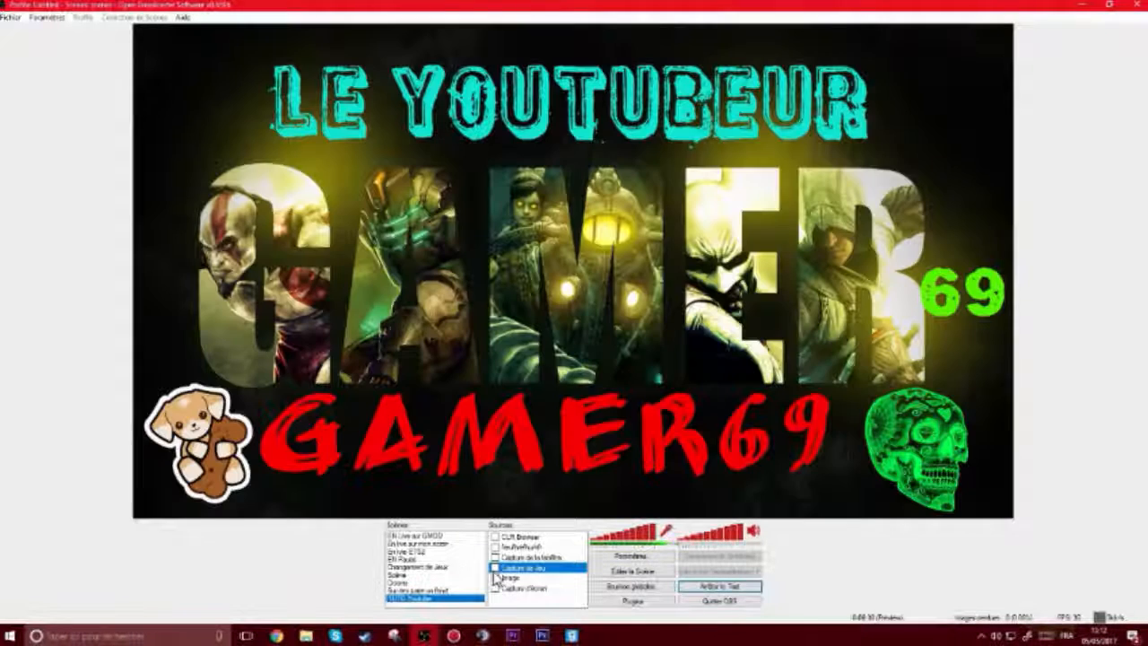
left_click(494, 558)
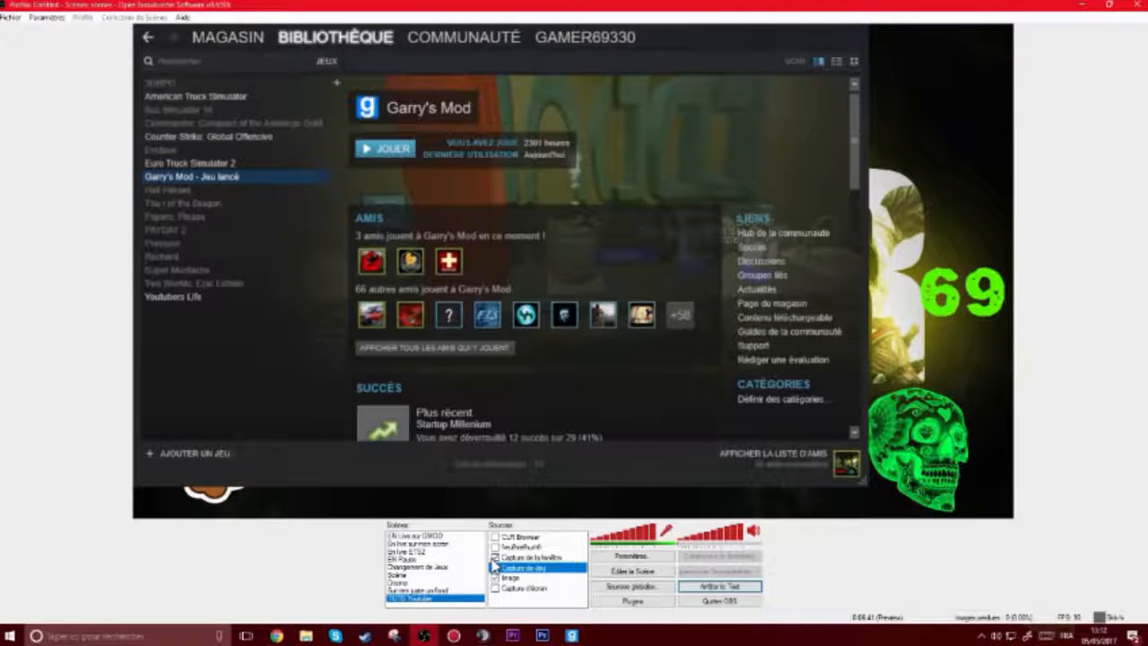
left_click(494, 558)
left_click(496, 579)
left_click(495, 578)
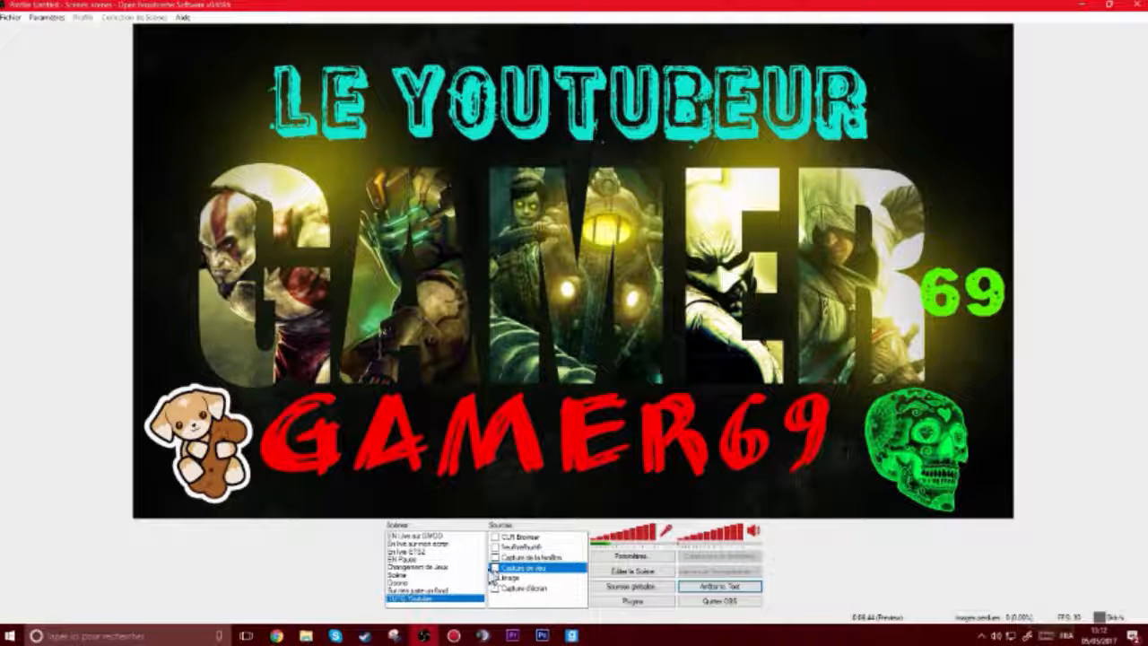
Step: View the list of installed plugins and close it
left_click(632, 600)
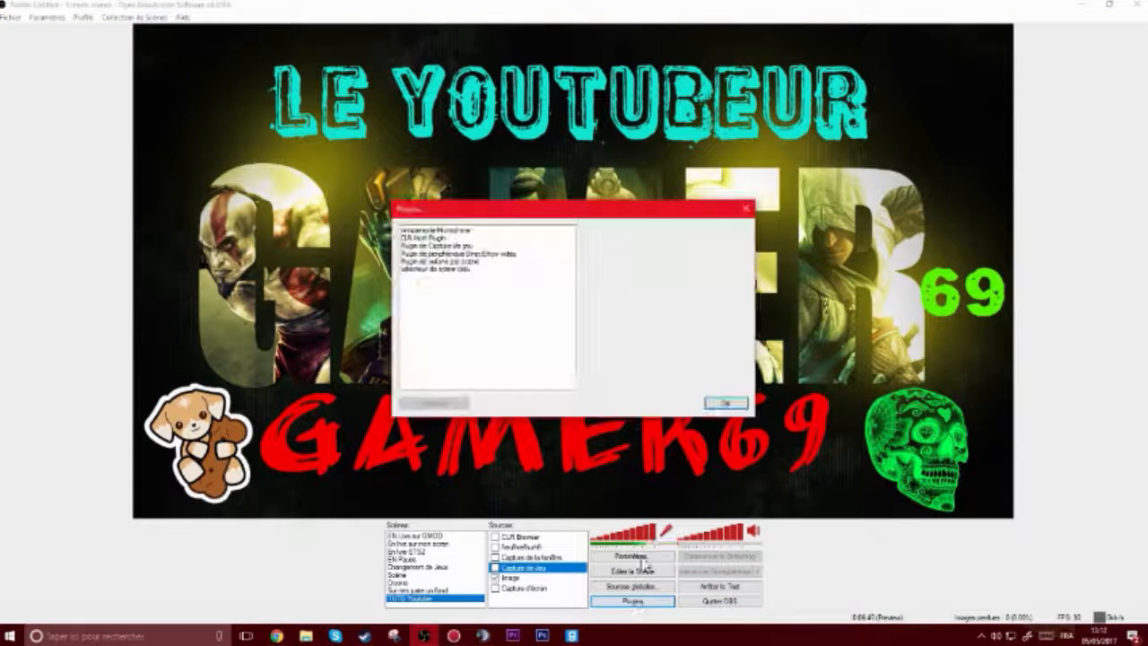
left_click(746, 208)
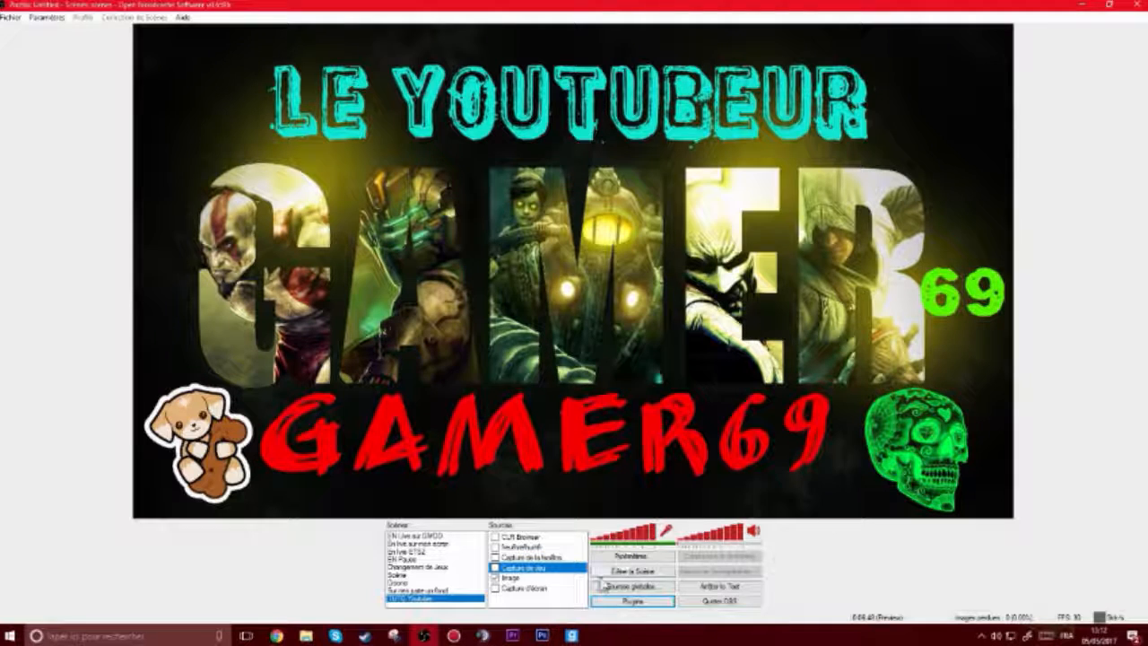
Step: Add a named global source that captures the TeamSpeak 3 window, and close the global sources list
left_click(618, 585)
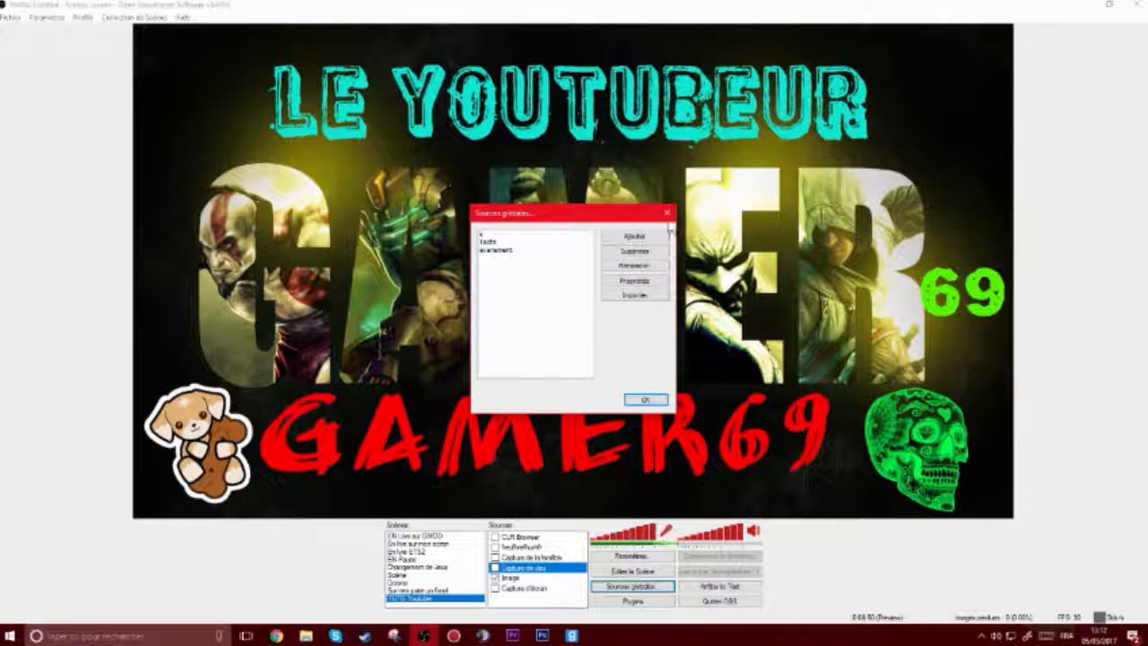
left_click(642, 242)
left_click(659, 247)
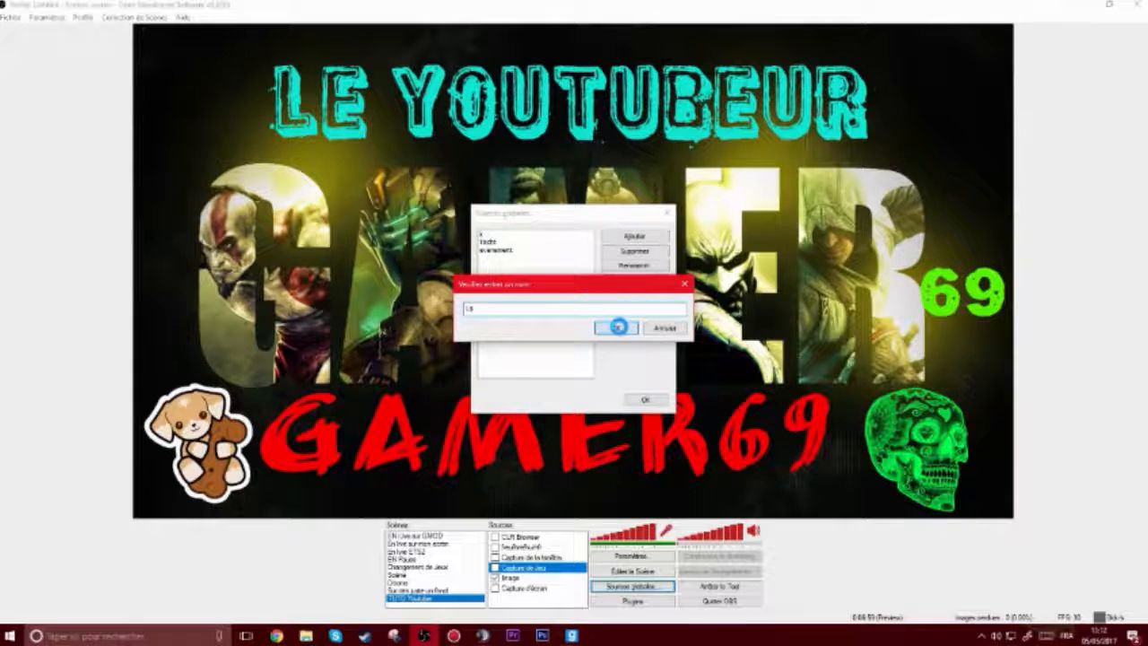
left_click(617, 328)
left_click(543, 168)
left_click(556, 186)
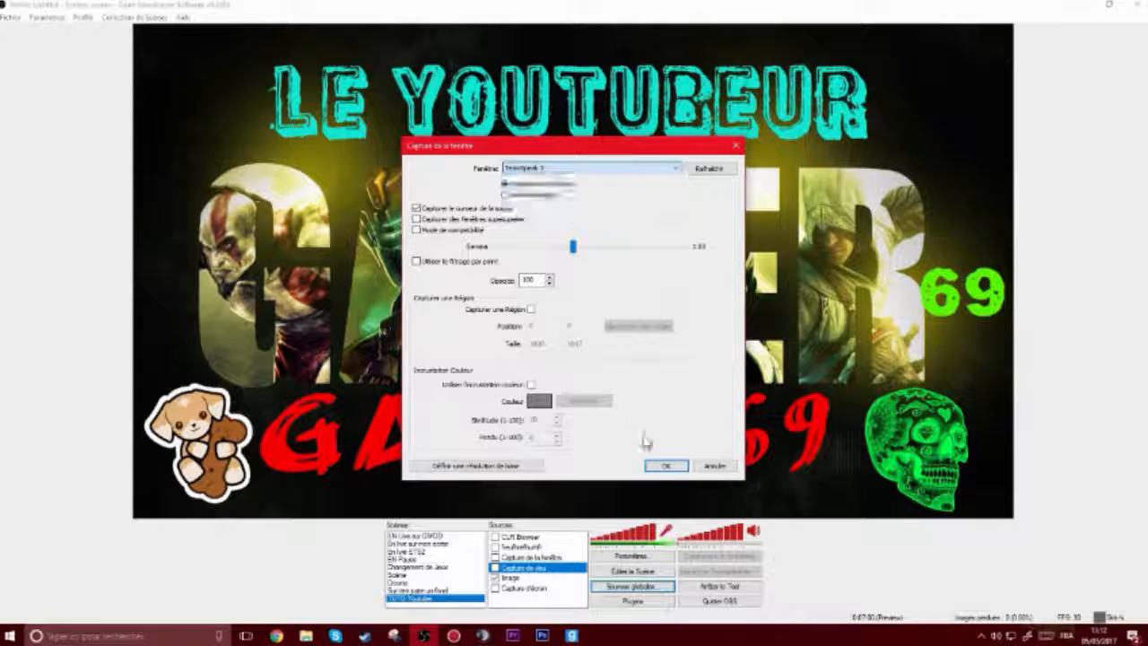
left_click(664, 465)
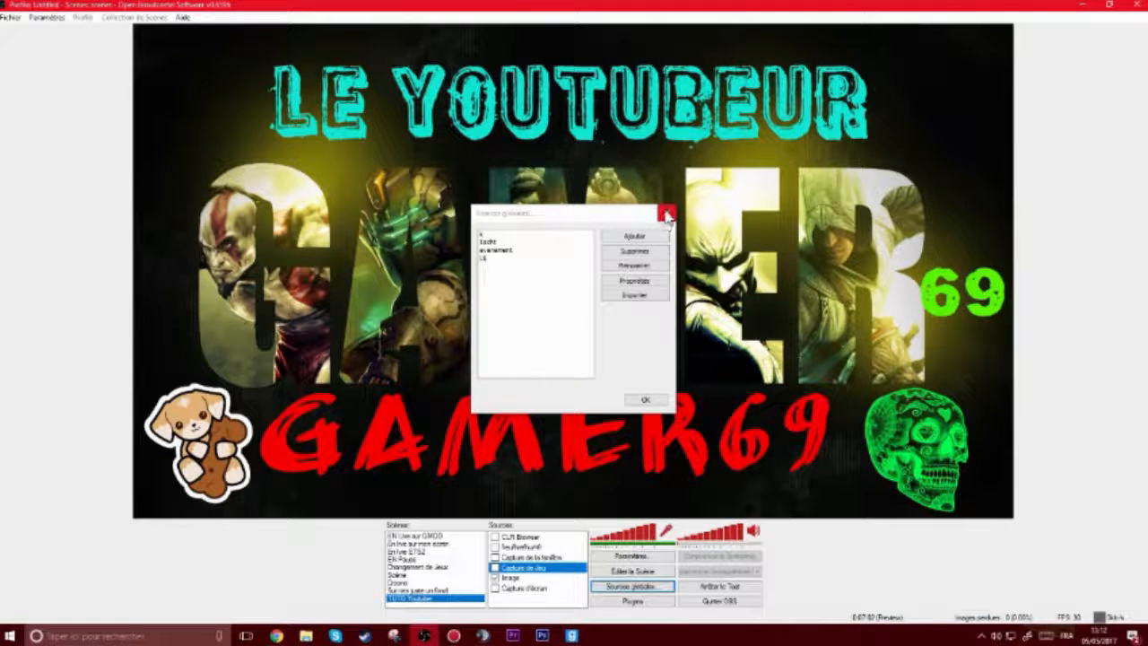
left_click(663, 208)
Step: Add the new TeamSpeak global source to the TUTO Youtube scene under its suggested name, and hide it
right_click(509, 607)
mouse_move(560, 608)
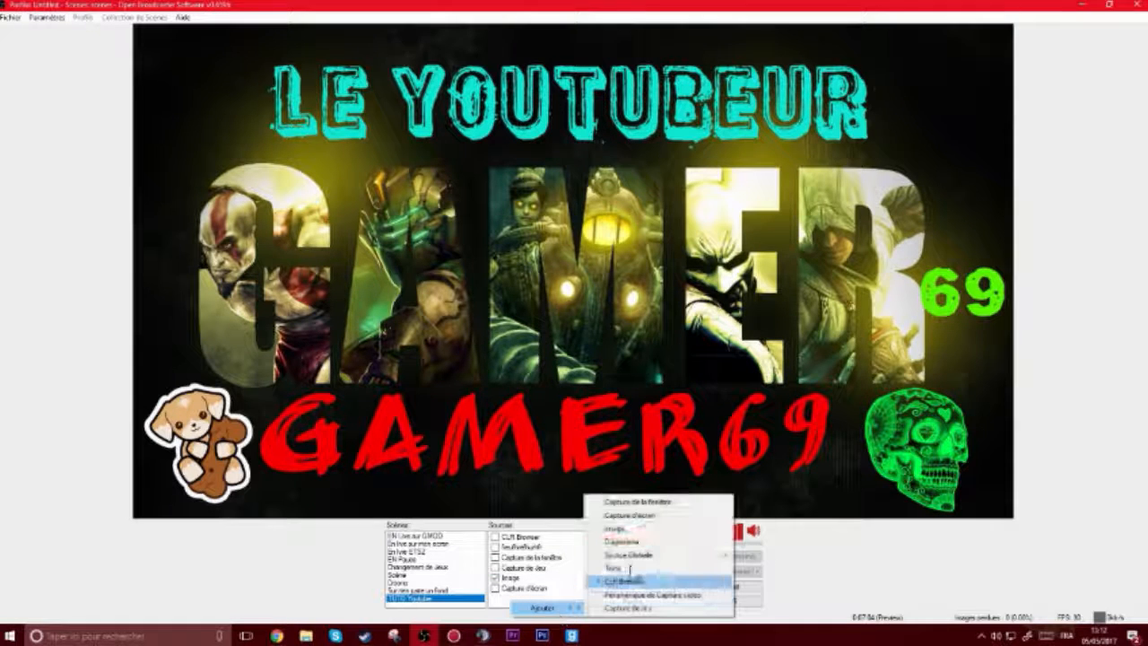
mouse_move(638, 563)
left_click(767, 592)
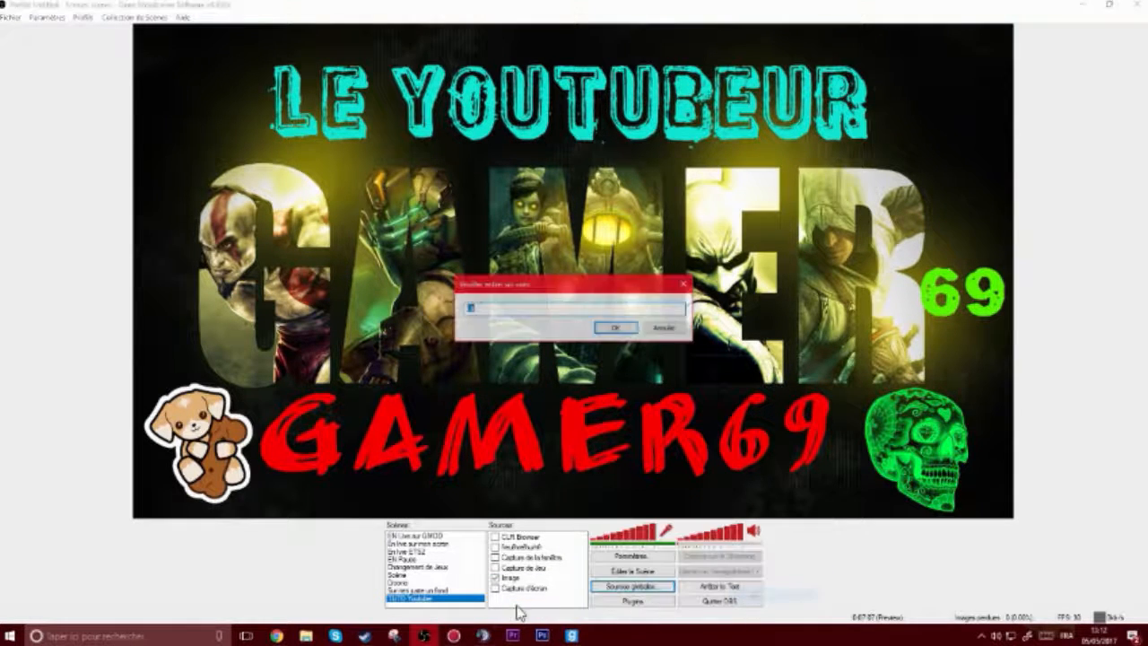
left_click(615, 328)
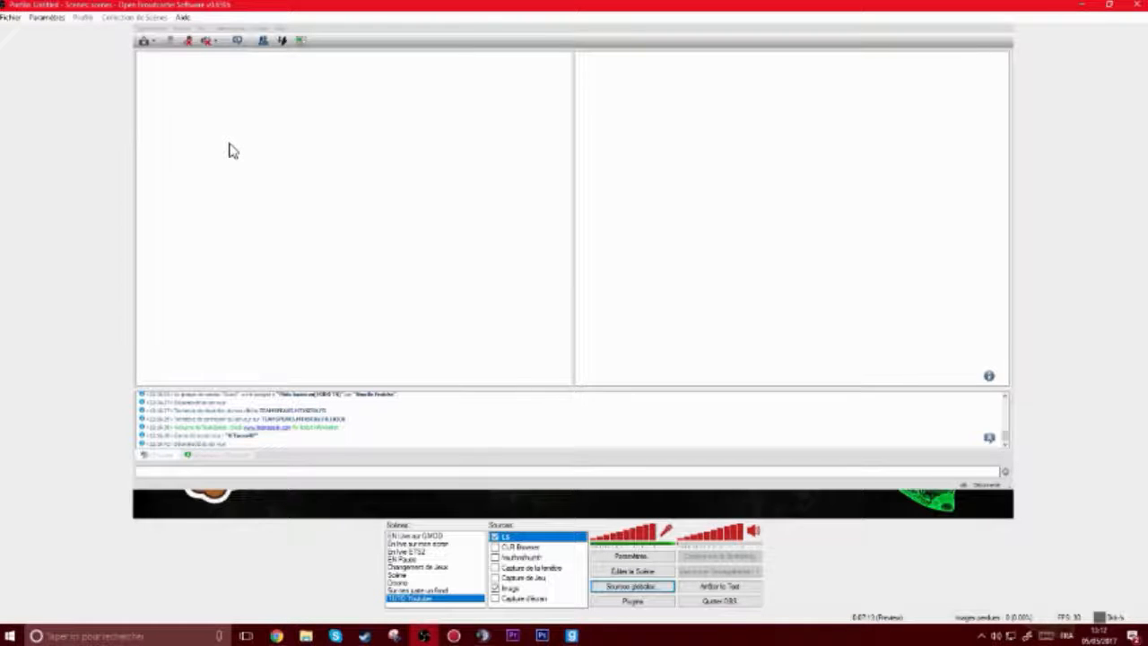
left_click(495, 537)
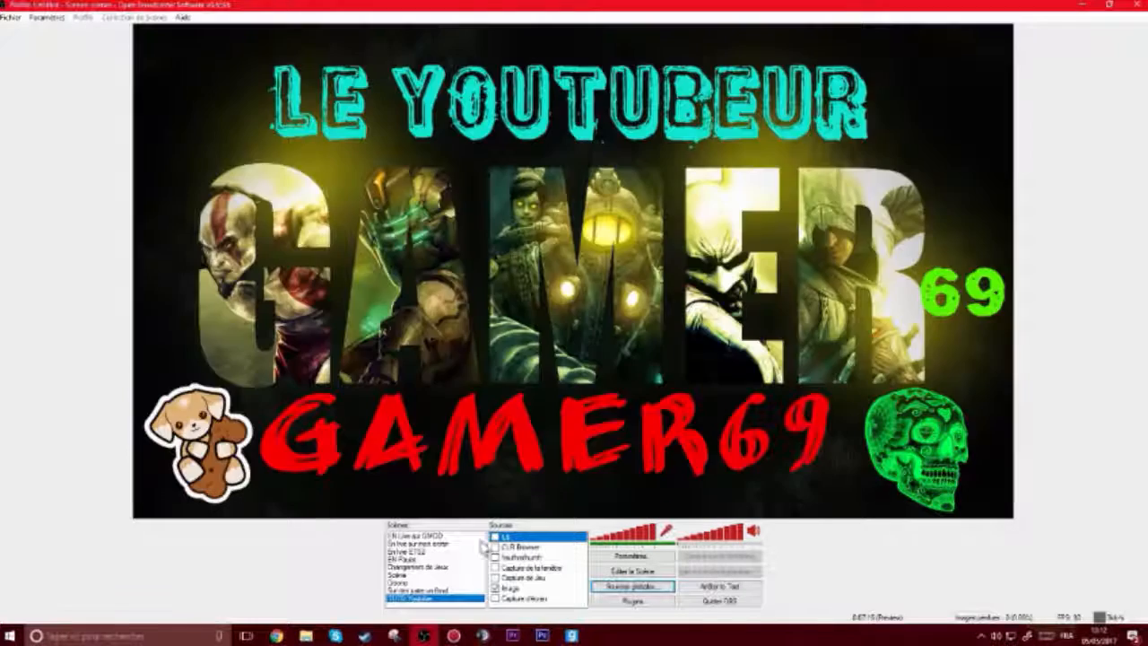
Step: Look at the sources of the EN Live sur GMOD scene and return to the TUTO Youtube scene
left_click(431, 536)
right_click(527, 588)
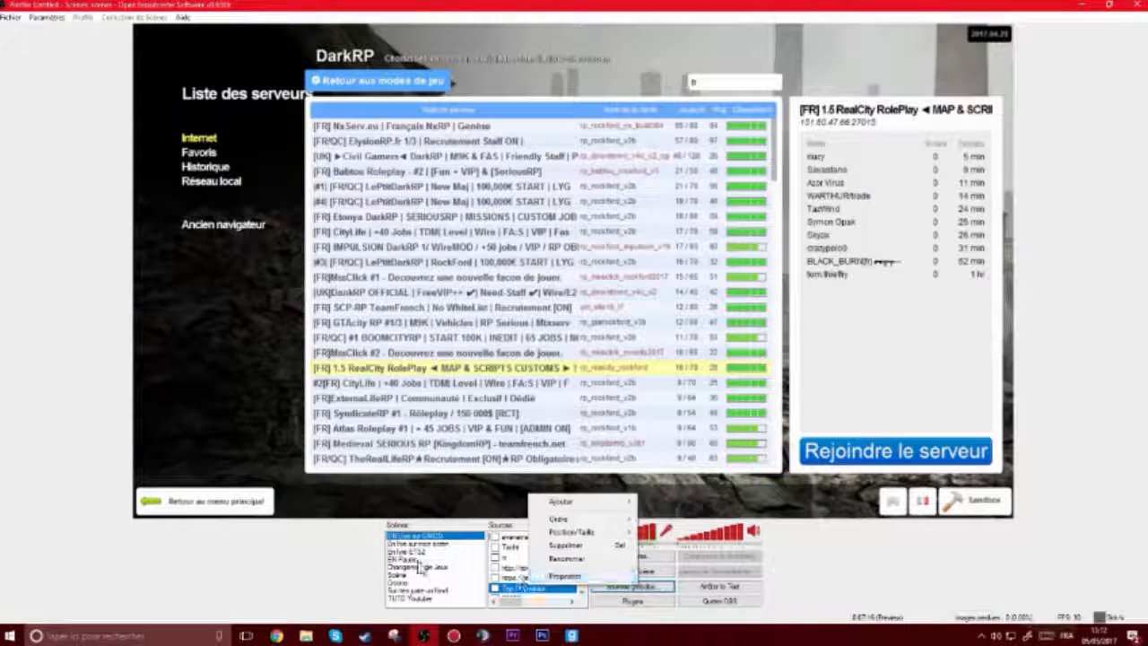
left_click(415, 598)
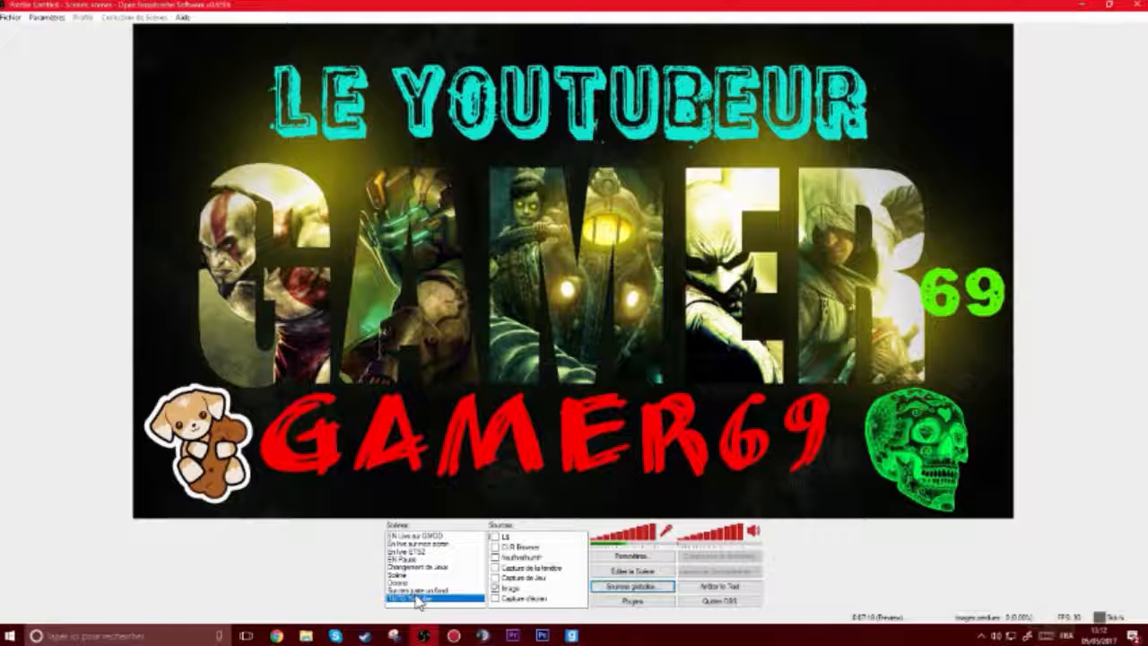
Step: Stop the streaming test
left_click(720, 585)
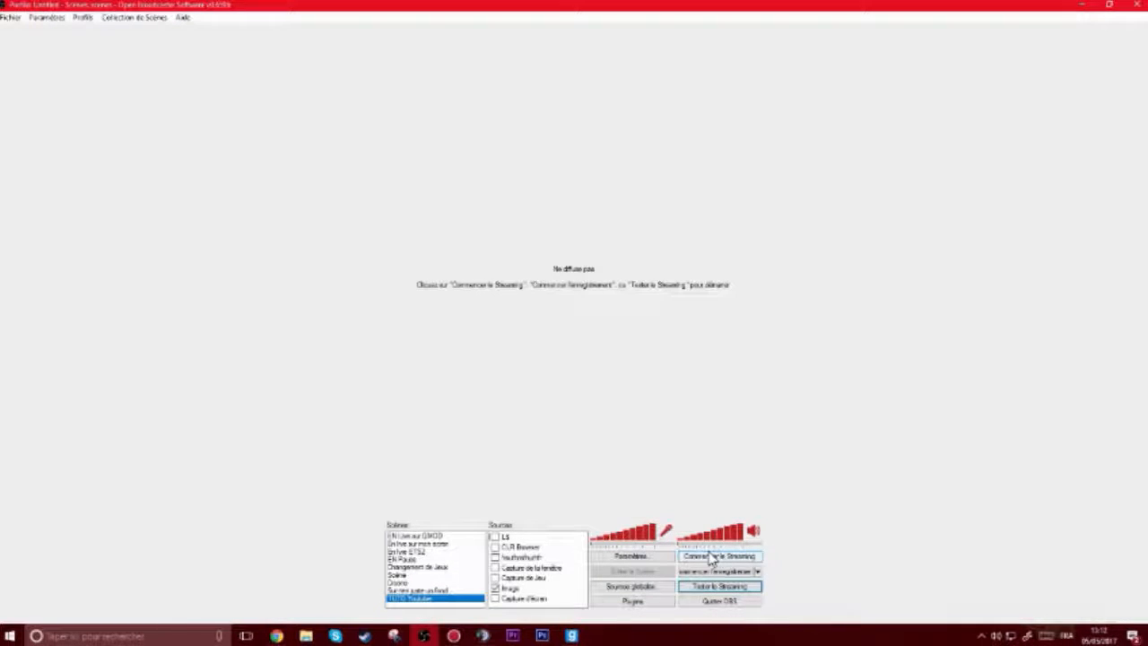